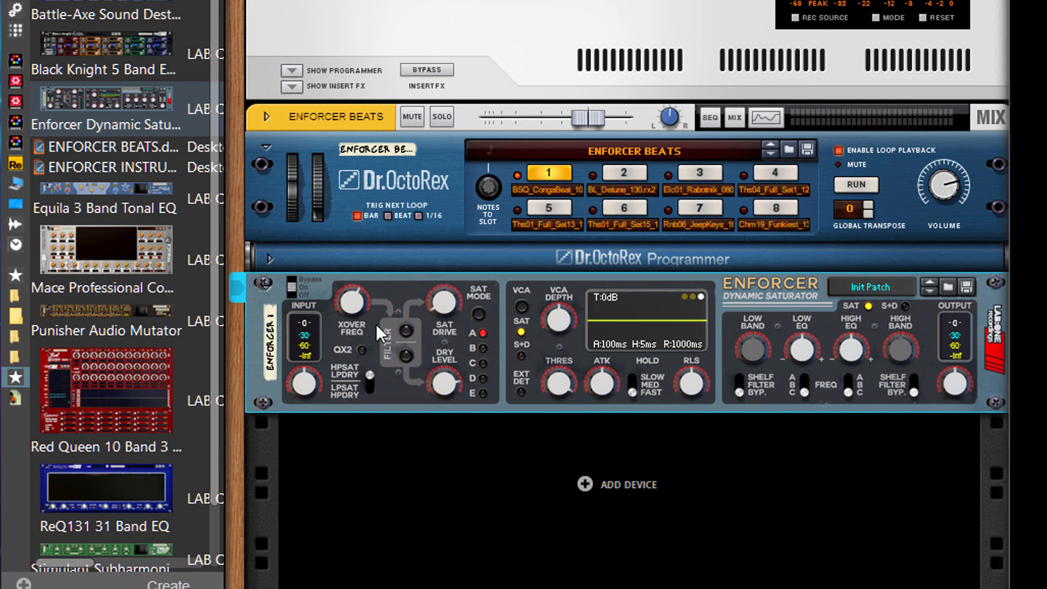
- Set the Enforcer's threshold to -24.8 dB and switch its display to the envelope view
left_click(361, 349)
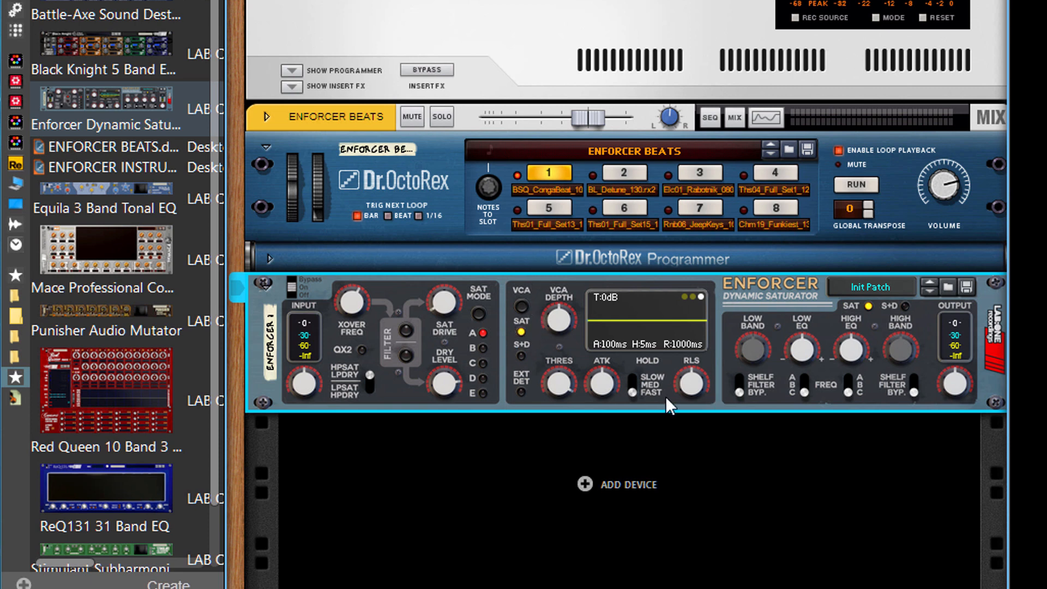
left_click(522, 306)
left_click(522, 308)
left_click_drag(557, 369, 556, 419)
left_click_drag(559, 384, 568, 352)
left_click(685, 296)
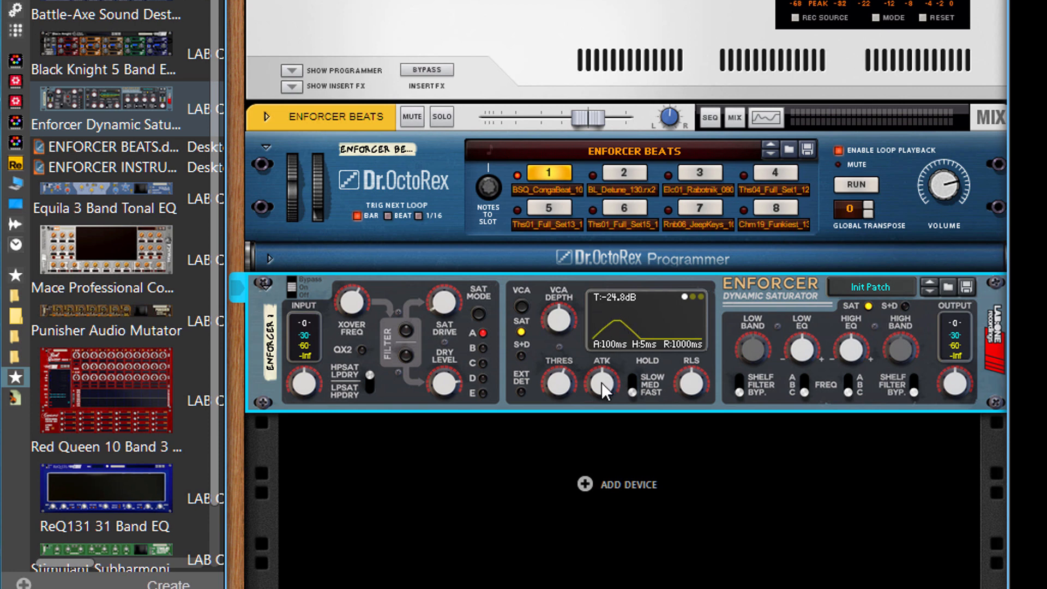
- Sweep the envelope's attack time up to 200 ms and down to 0 ms, trying the other hold settings in between
left_click_drag(601, 382, 603, 383)
left_click(603, 384, "ctrl")
left_click_drag(600, 385, 603, 512)
left_click_drag(631, 395, 639, 364)
left_click_drag(636, 374, 637, 395)
left_click_drag(601, 387, 639, 67)
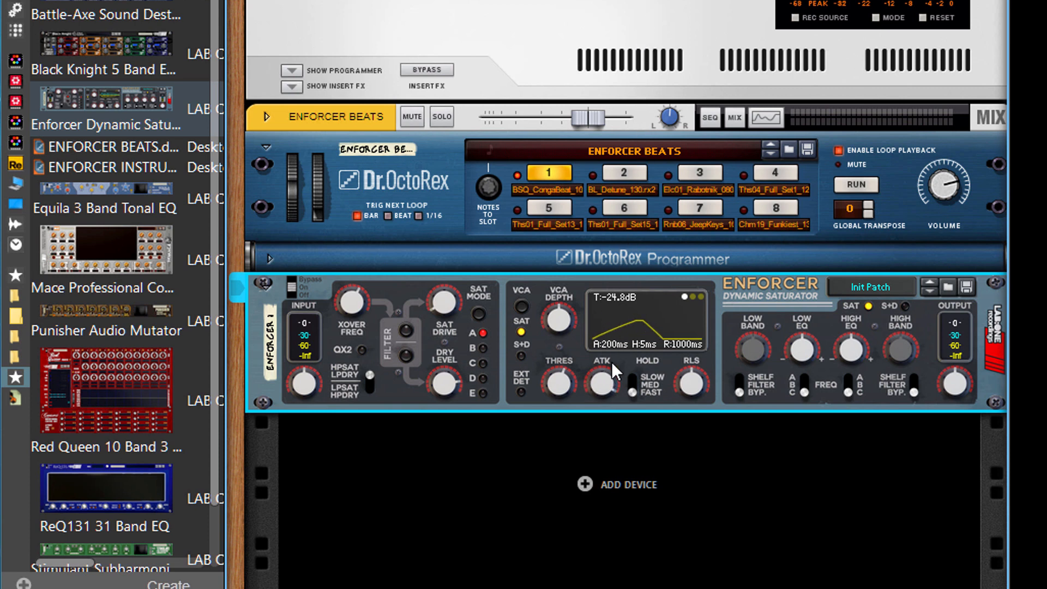
left_click_drag(605, 385, 655, 588)
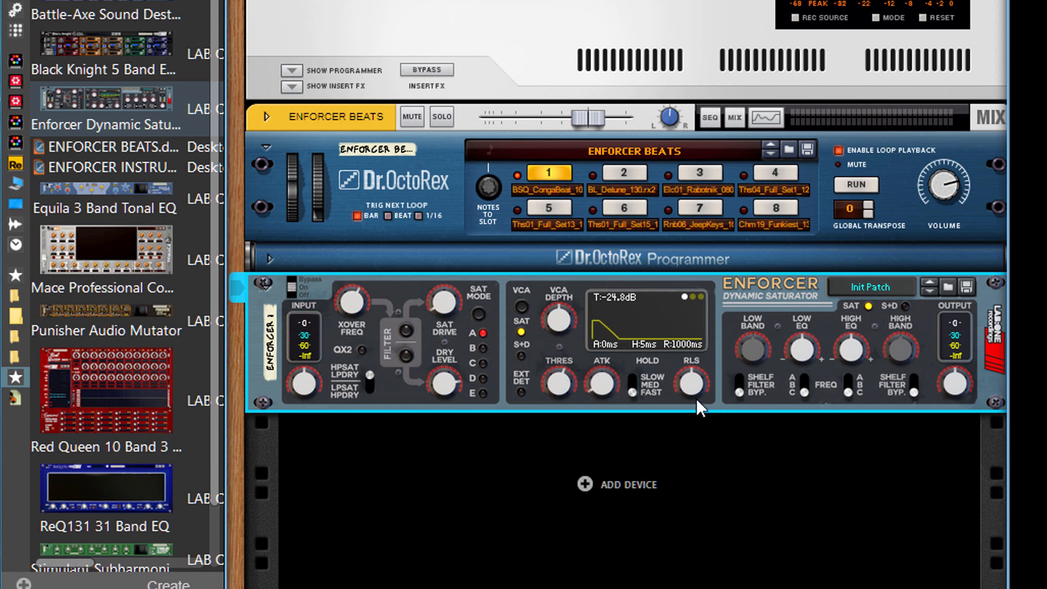
- Sweep the envelope's release time and leave it at 0 ms, with the hold set to slow (0.5 s)
left_click_drag(691, 377, 698, 588)
left_click_drag(695, 391, 677, 91)
left_click_drag(698, 368, 717, 588)
mouse_move(558, 318)
left_mouse_down()
mouse_move(564, 237)
mouse_move(564, 318)
left_mouse_up()
left_click(631, 392)
left_click(633, 385)
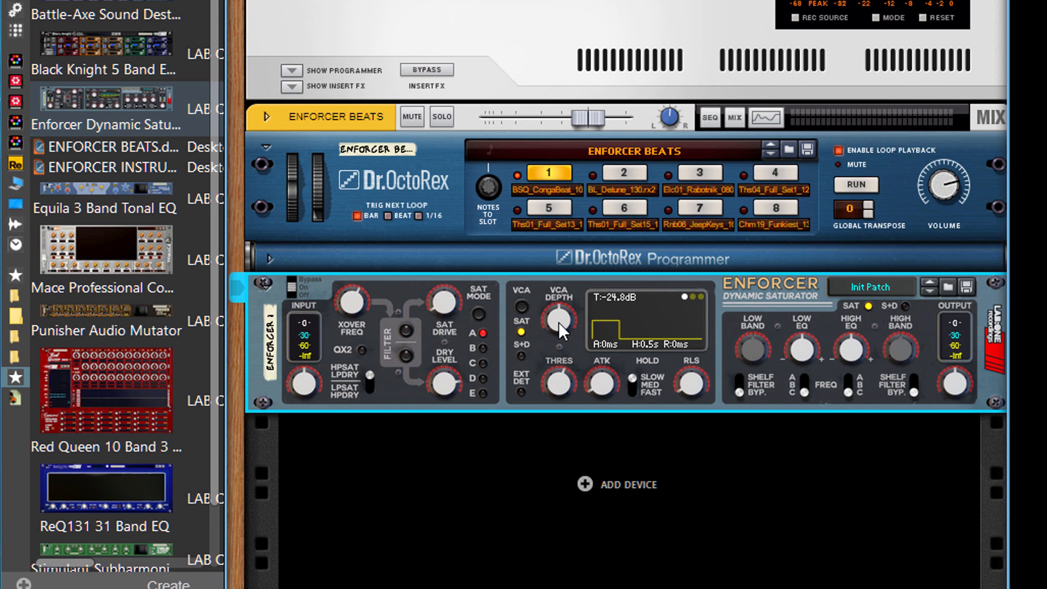
- Try different VCA depths and set the envelope's release to 859 ms and its attack to 155 ms
left_click_drag(558, 322, 576, 138)
left_click_drag(601, 386, 601, 328)
left_click_drag(698, 377, 704, 287)
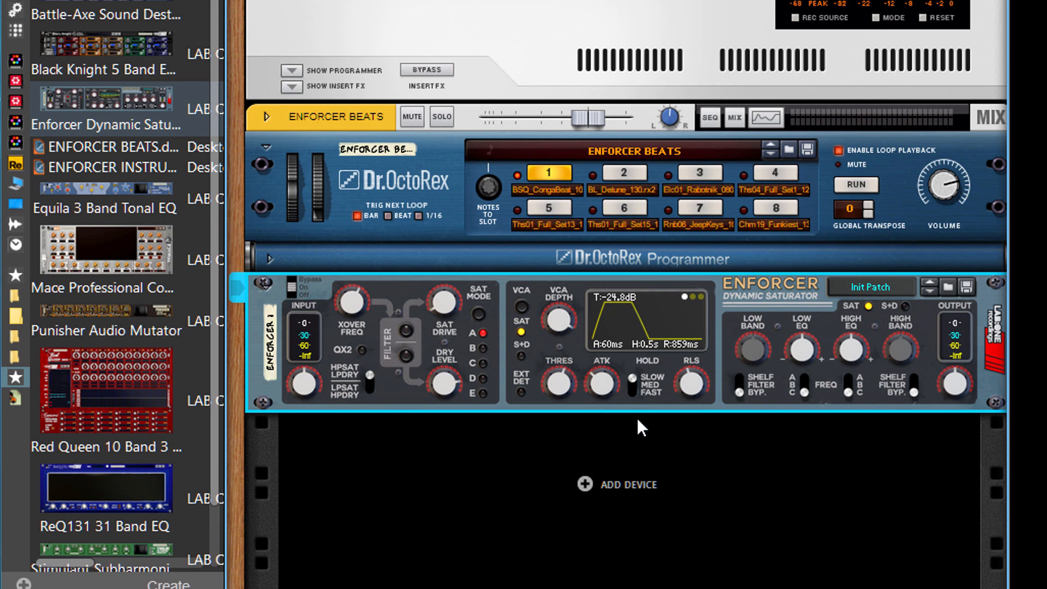
left_click_drag(565, 326, 565, 464)
left_click_drag(601, 384, 611, 281)
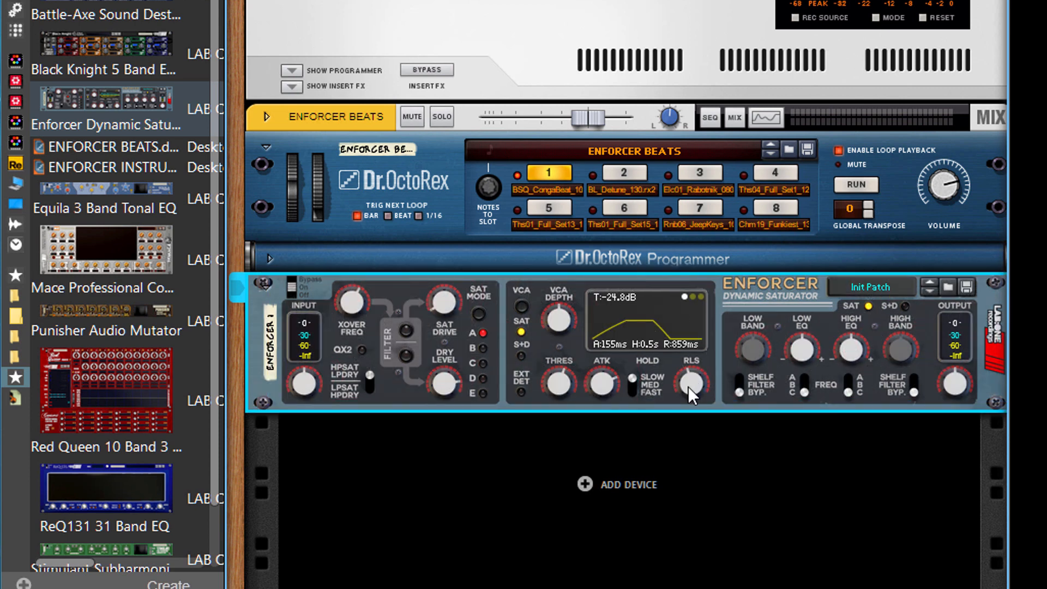
- Bend the attack and release slopes of the displayed envelope, with release at 1648 ms and attack at 90 ms
left_click_drag(683, 290, 683, 289)
left_click_drag(616, 326, 617, 263)
left_click_drag(616, 329, 616, 290)
left_click_drag(665, 331, 641, 277)
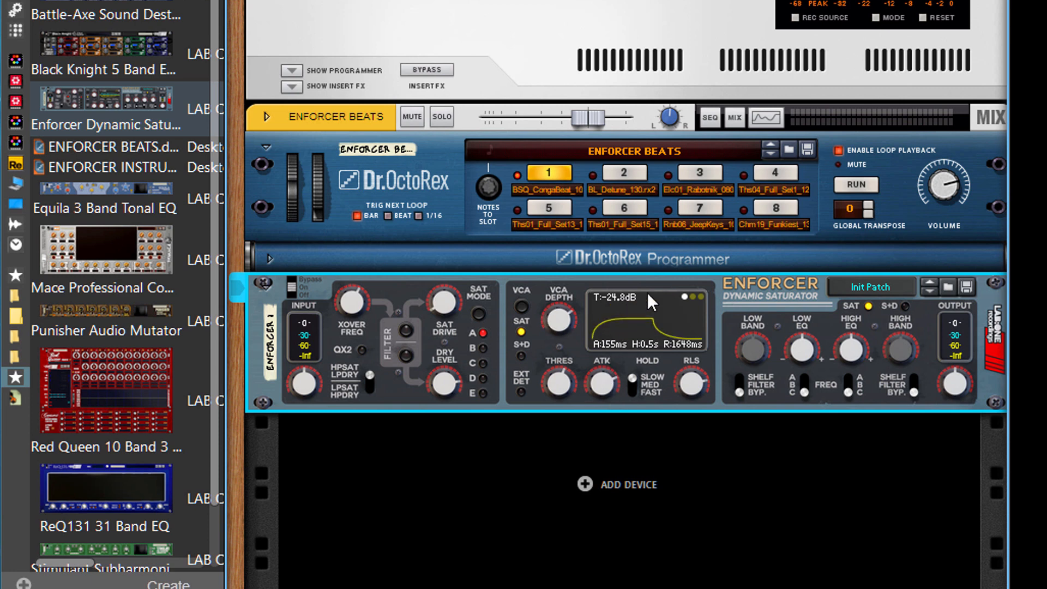
mouse_move(645, 280)
left_mouse_down()
mouse_move(643, 332)
mouse_move(641, 277)
mouse_move(642, 321)
mouse_move(651, 296)
mouse_move(642, 293)
left_mouse_up()
left_click_drag(608, 388, 644, 480)
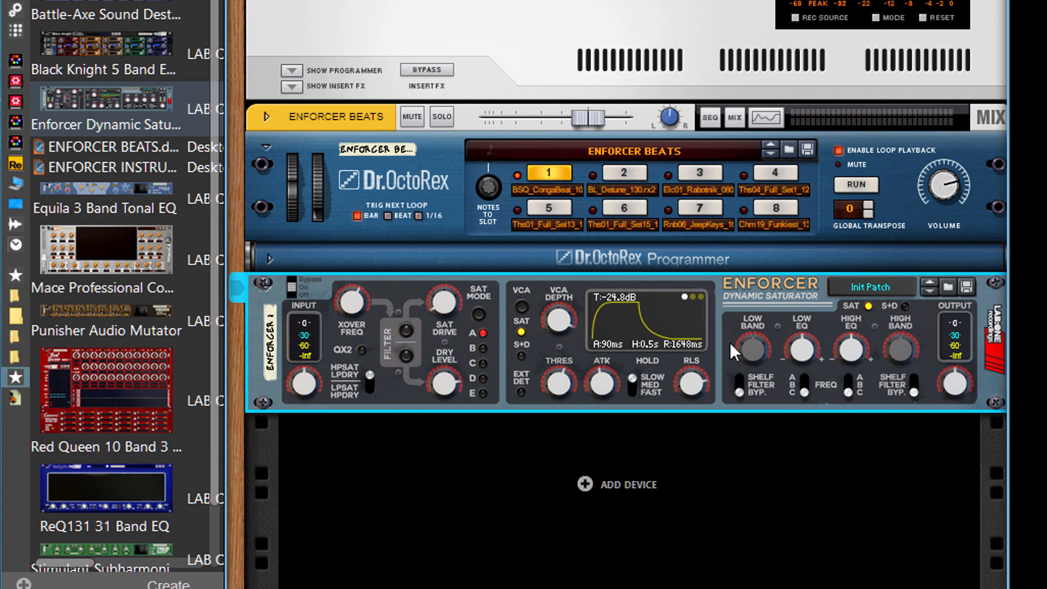
- Cycle through the Enforcer's display views and return to the waveform view
left_click(694, 297)
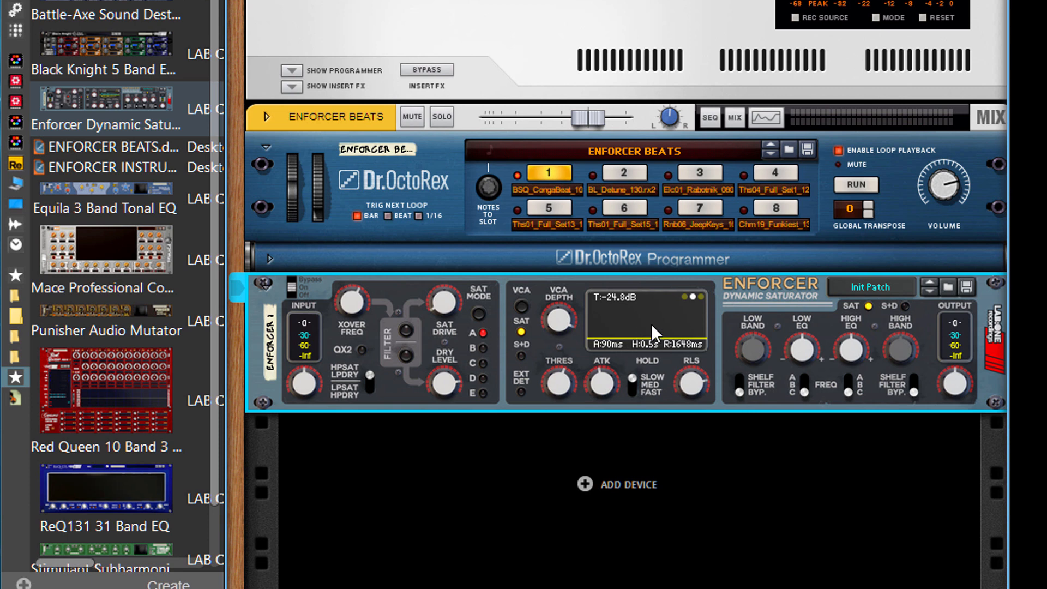
left_click(686, 296)
left_click(701, 296)
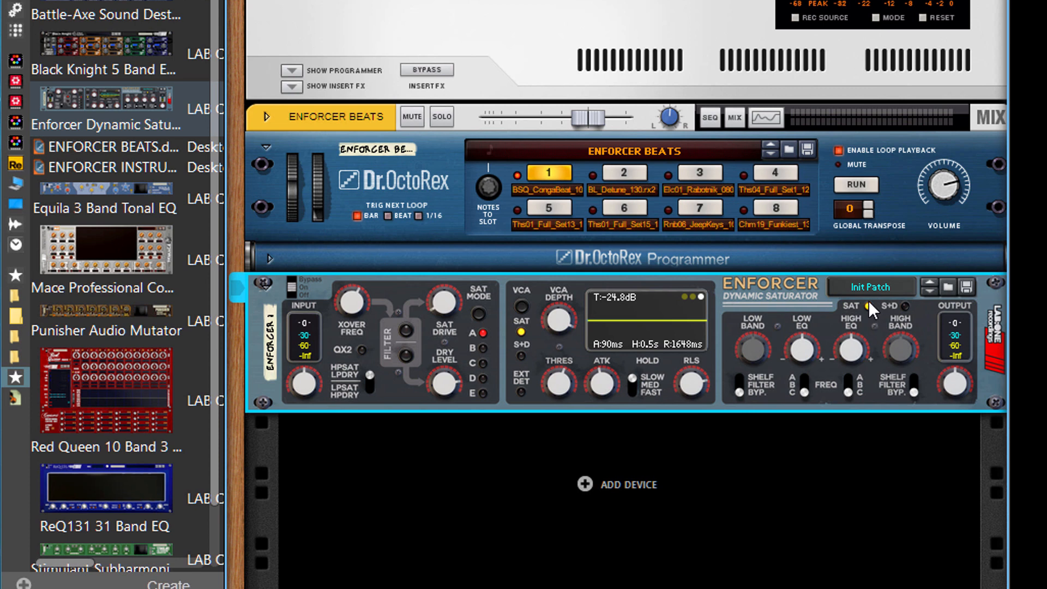
- Route the EQ to S+D, try the filter setting on the low and high bands, and return both bands to bypass
left_click(906, 306)
left_click(740, 384)
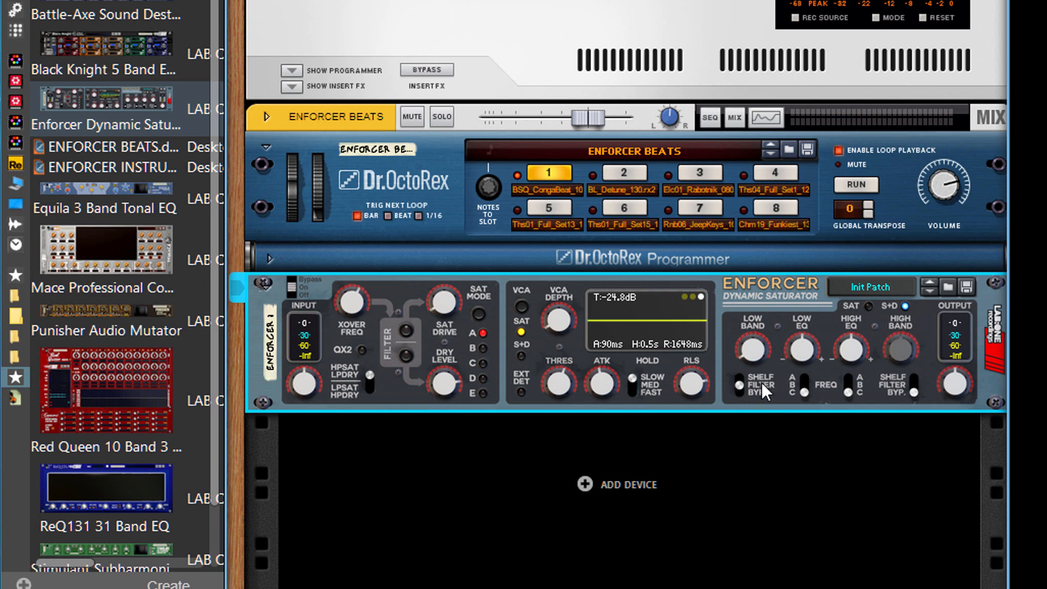
left_click(914, 394)
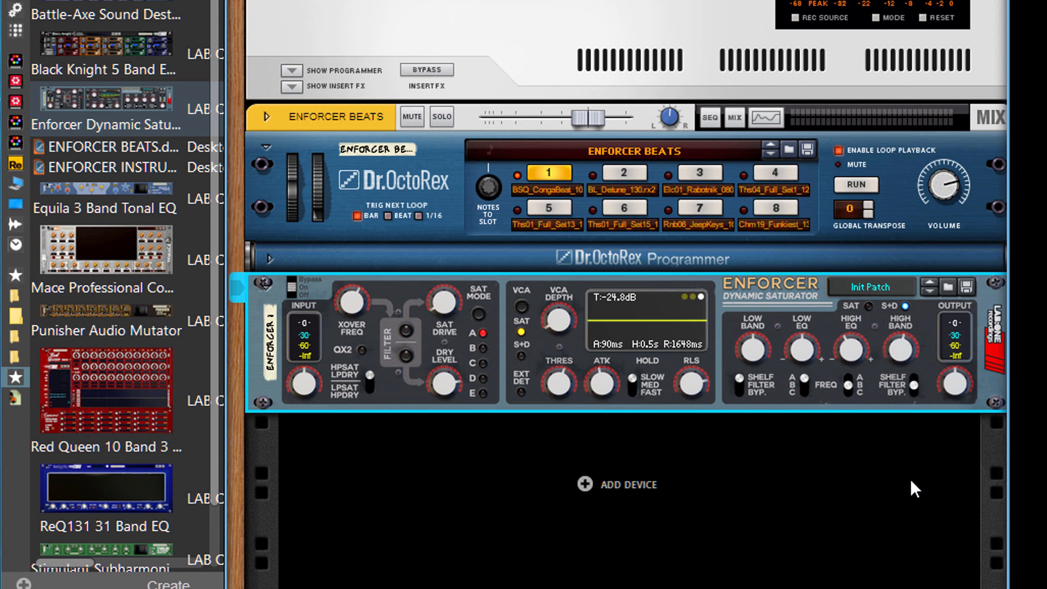
left_click(915, 388)
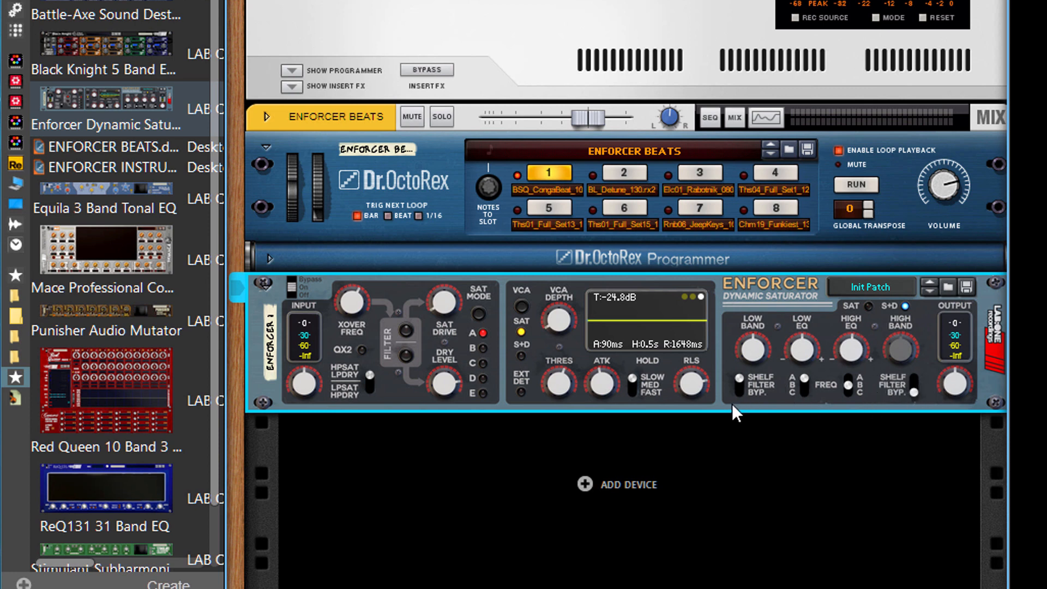
left_click(739, 389)
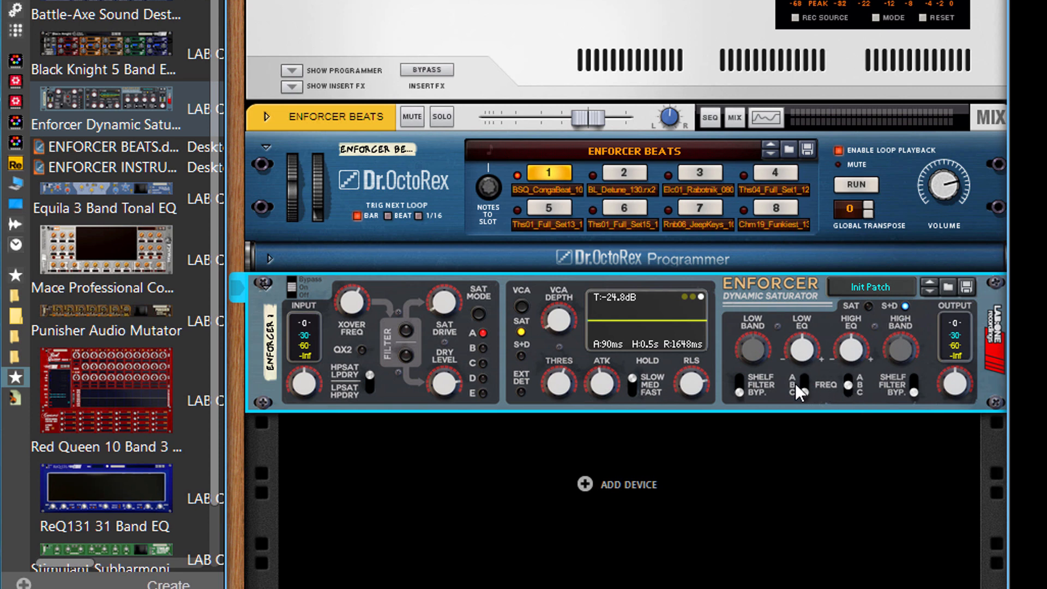
key("ctrl+d")
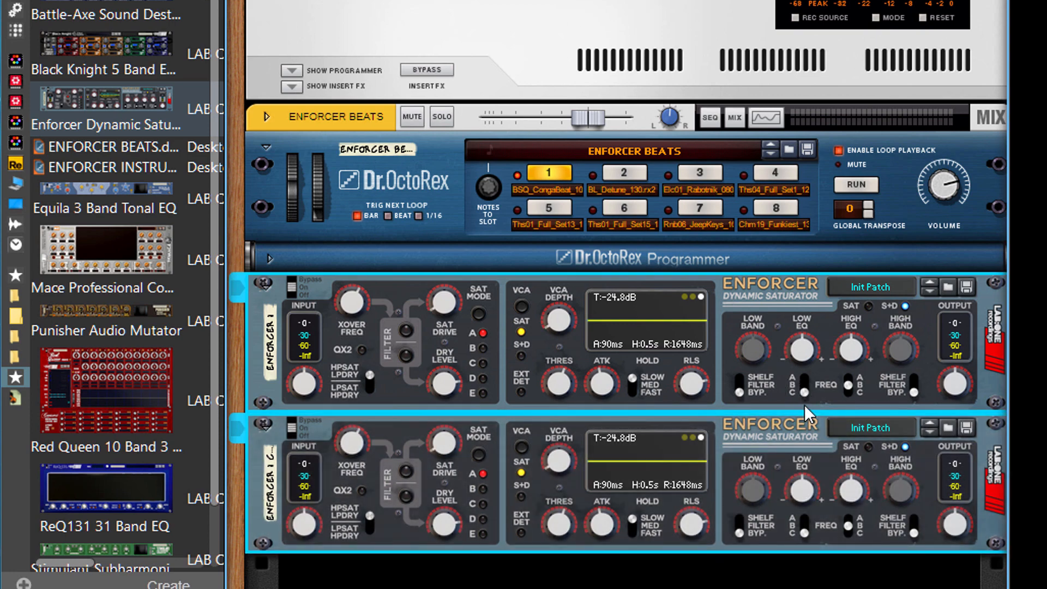
key("ctrl+z")
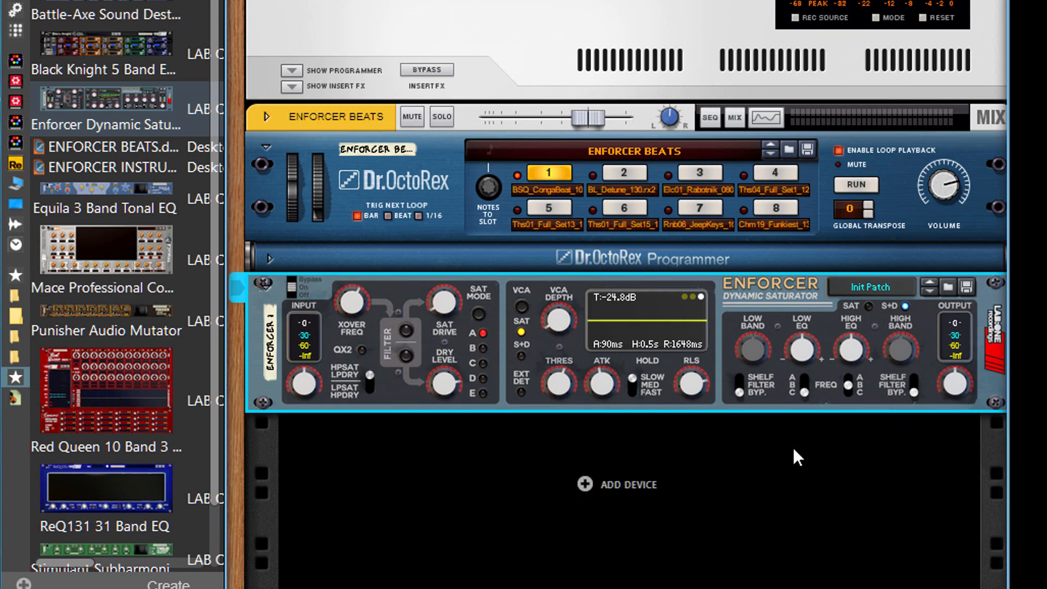
left_click(789, 463)
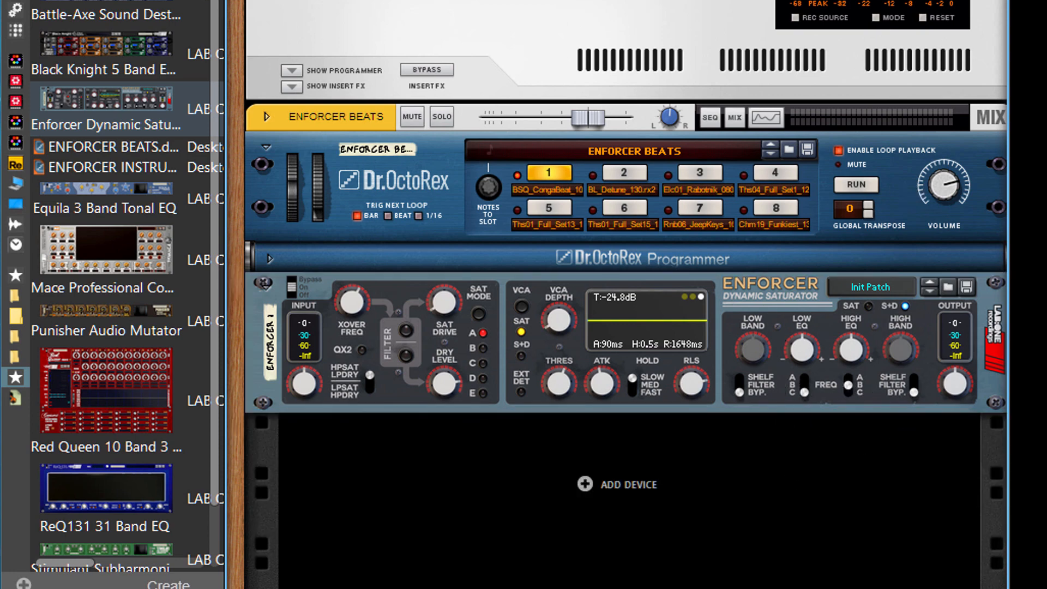
- Turn on the parameter value tool tip in the preferences
left_click(49, 1)
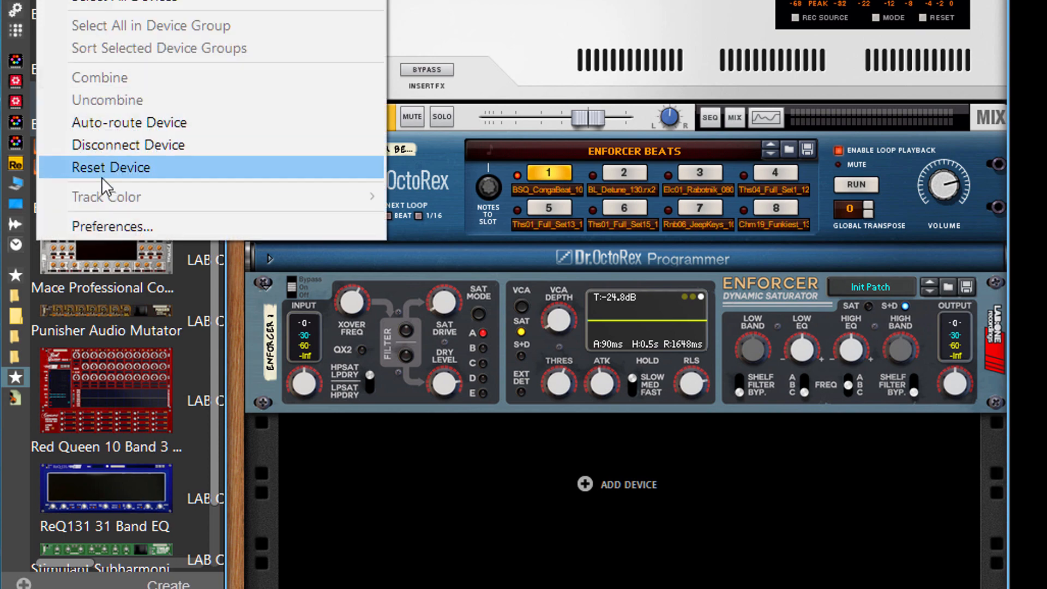
left_click(113, 231)
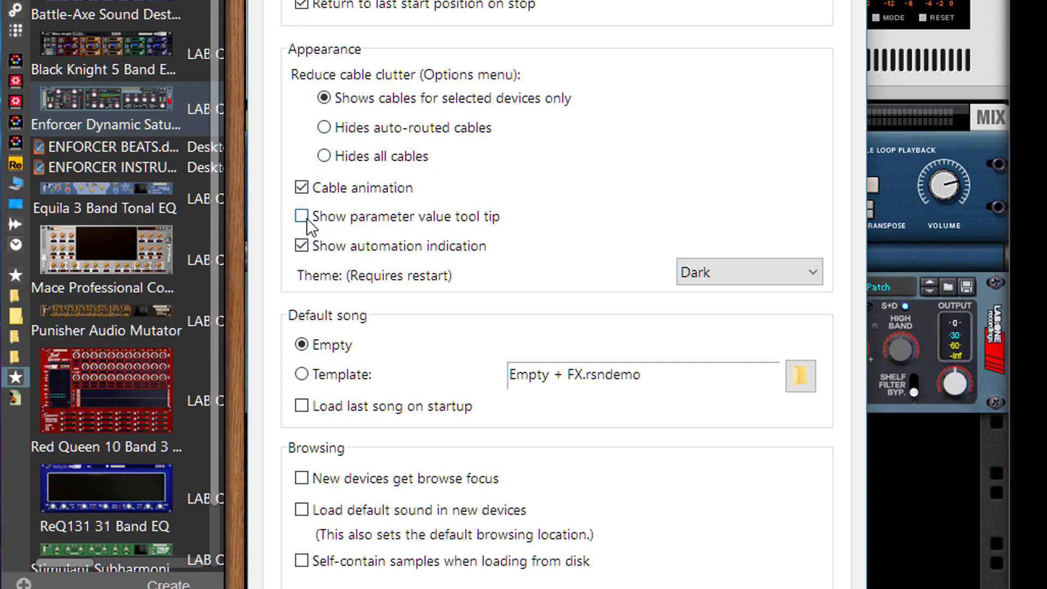
key("Escape")
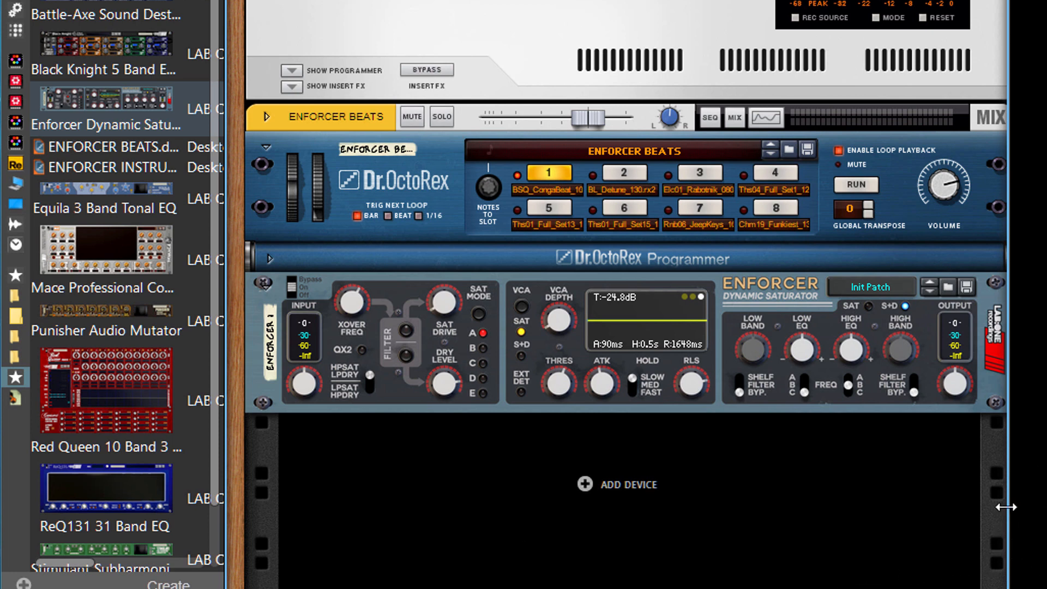
- Inspect the Enforcer's rear-panel connections and return to the front of the rack
key("Tab")
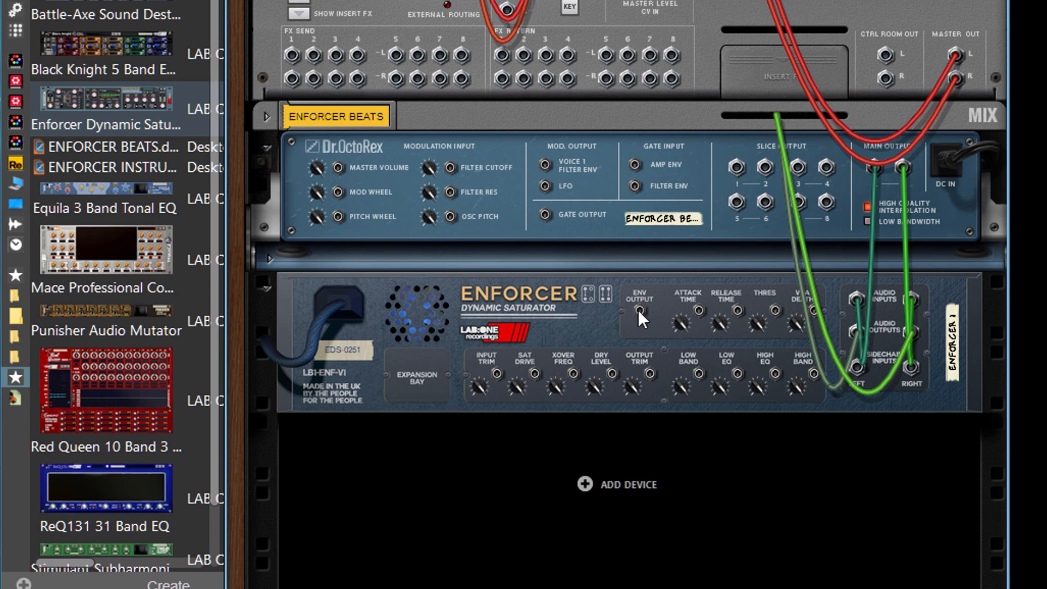
key("Tab")
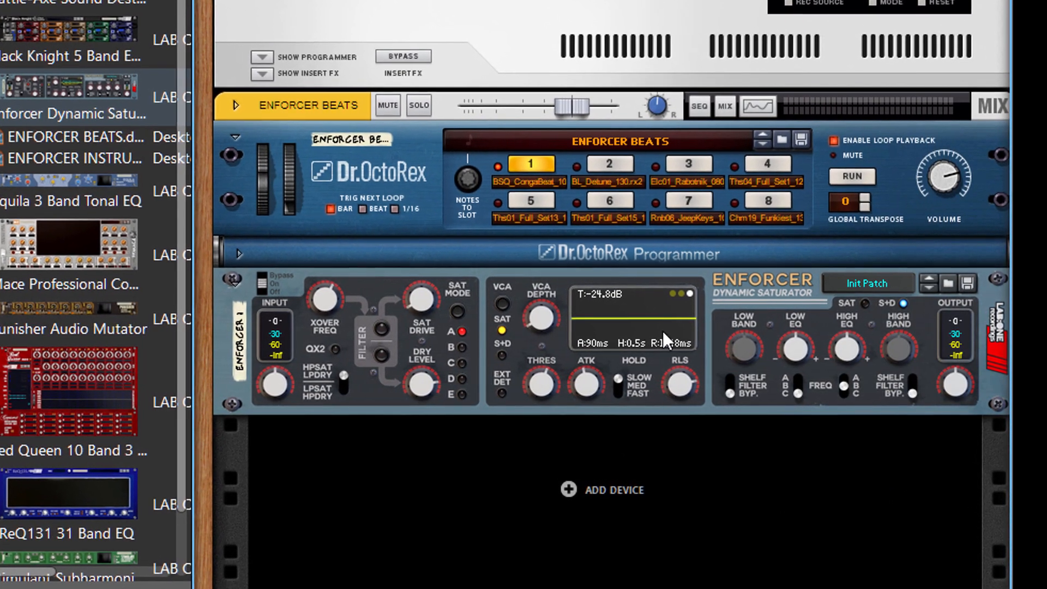
- Return threshold to 0 dB, attack to 100 ms and release to 1000 ms, and reset the Enforcer to its default settings
mouse_move(528, 315)
left_mouse_down()
mouse_move(525, 340)
mouse_move(528, 311)
left_mouse_up()
left_click_drag(536, 386, 515, 261)
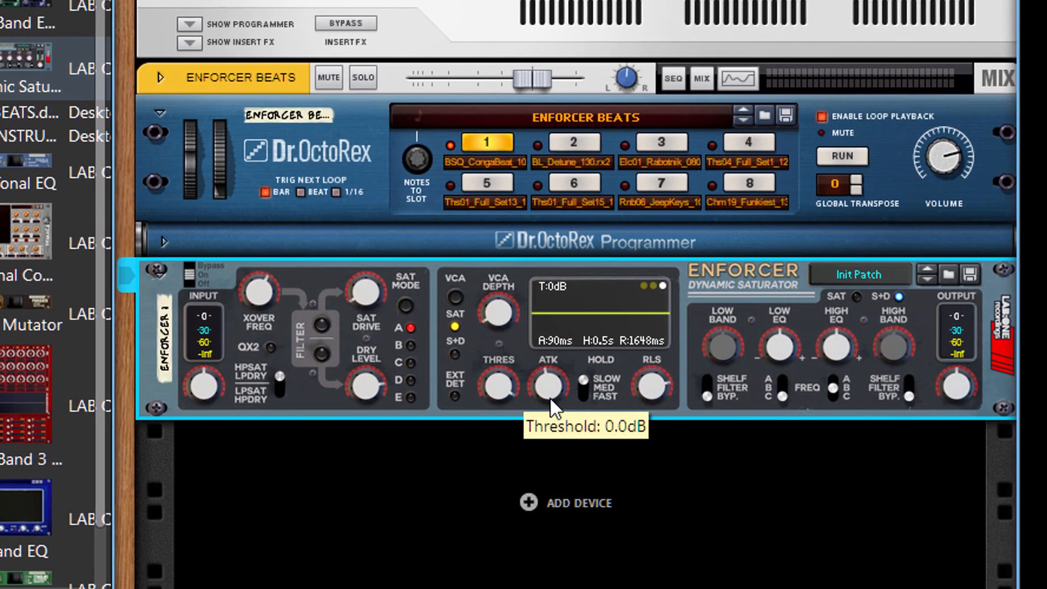
left_click_drag(560, 403, 563, 376)
left_click(650, 373, "ctrl")
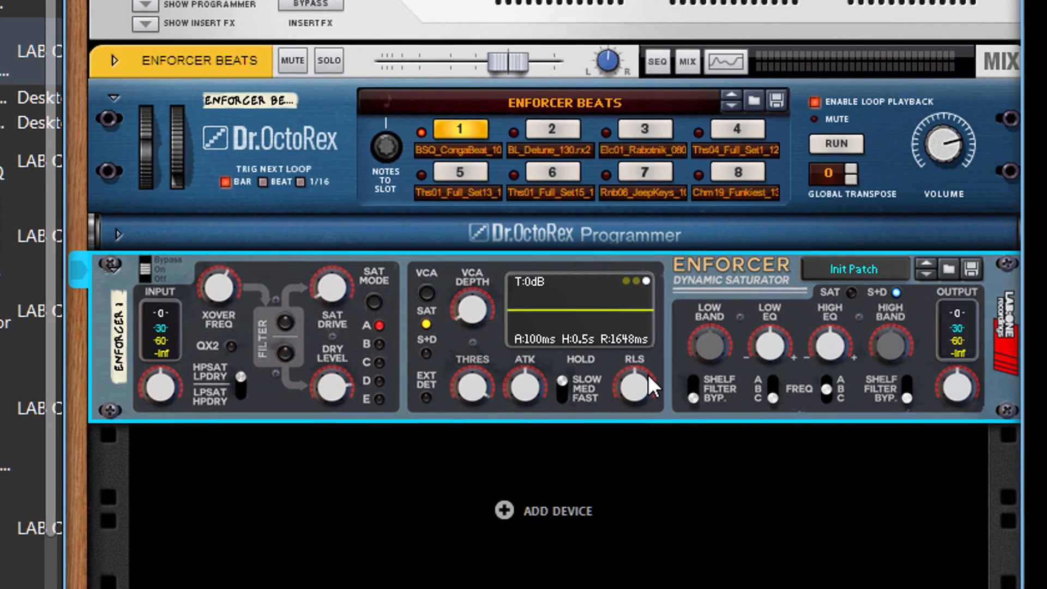
right_click(391, 256)
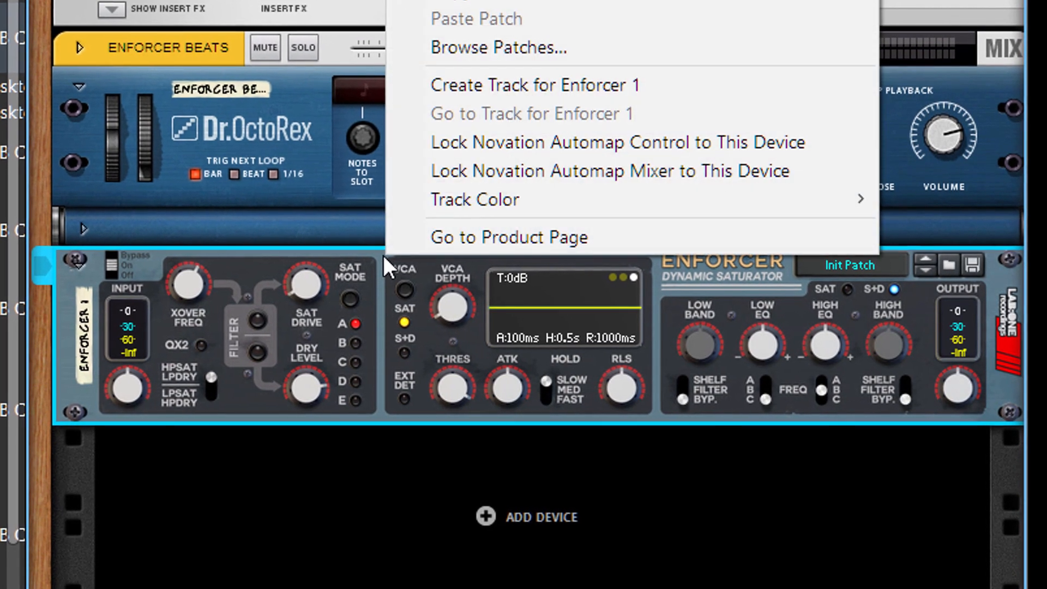
left_click(586, 85)
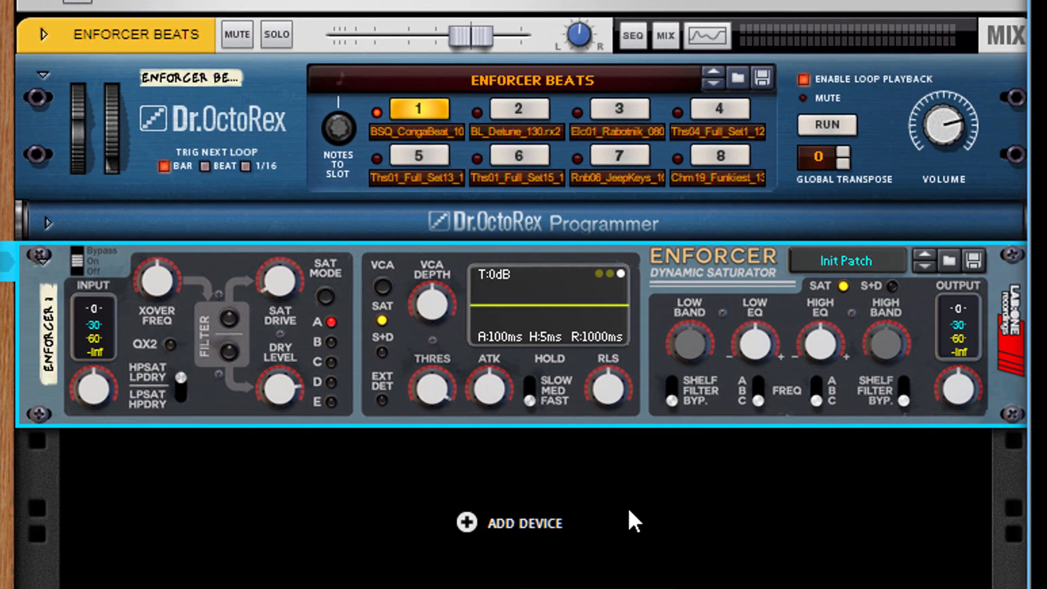
- Start the Dr.OctoRex loop playing and lower the Enforcer's threshold to -24.8 dB
left_click(827, 124)
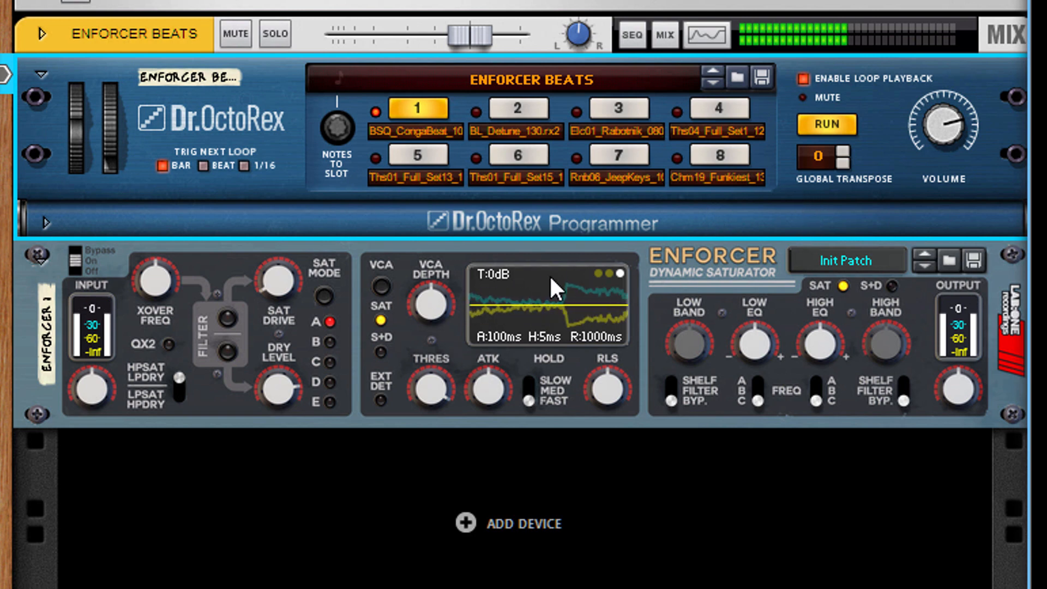
left_click(425, 417)
left_click_drag(424, 418, 436, 537)
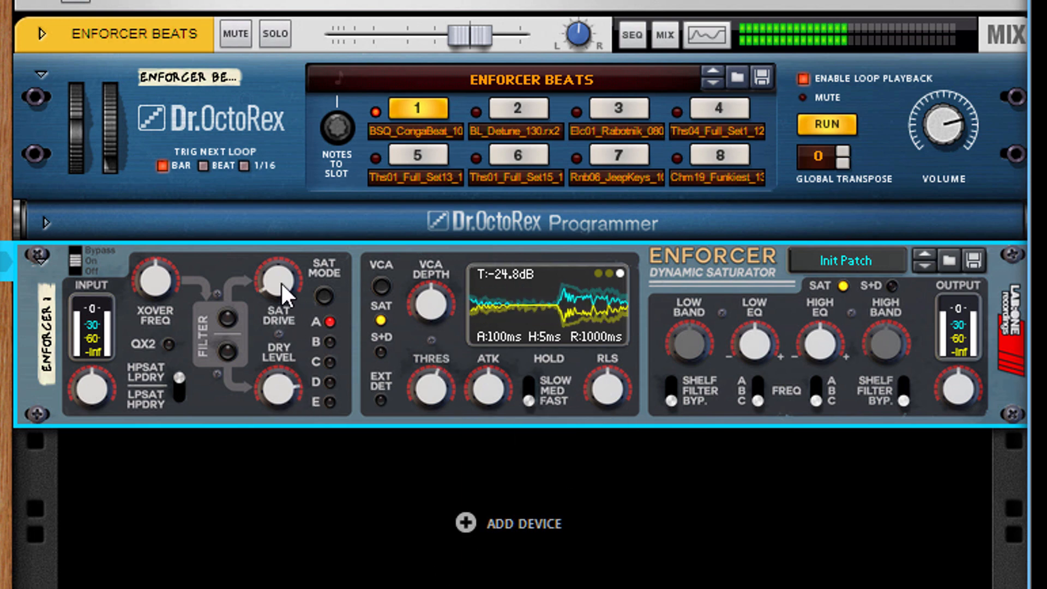
- Raise the Enforcer's saturation drive and lower its VCA depth
left_click_drag(281, 281, 264, 233)
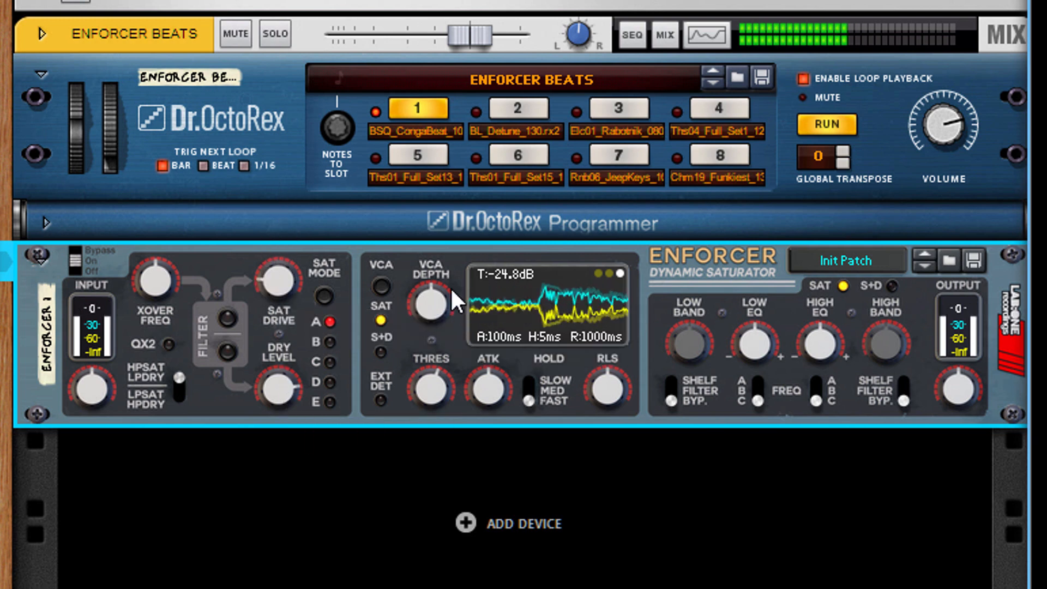
left_click_drag(442, 289, 435, 414)
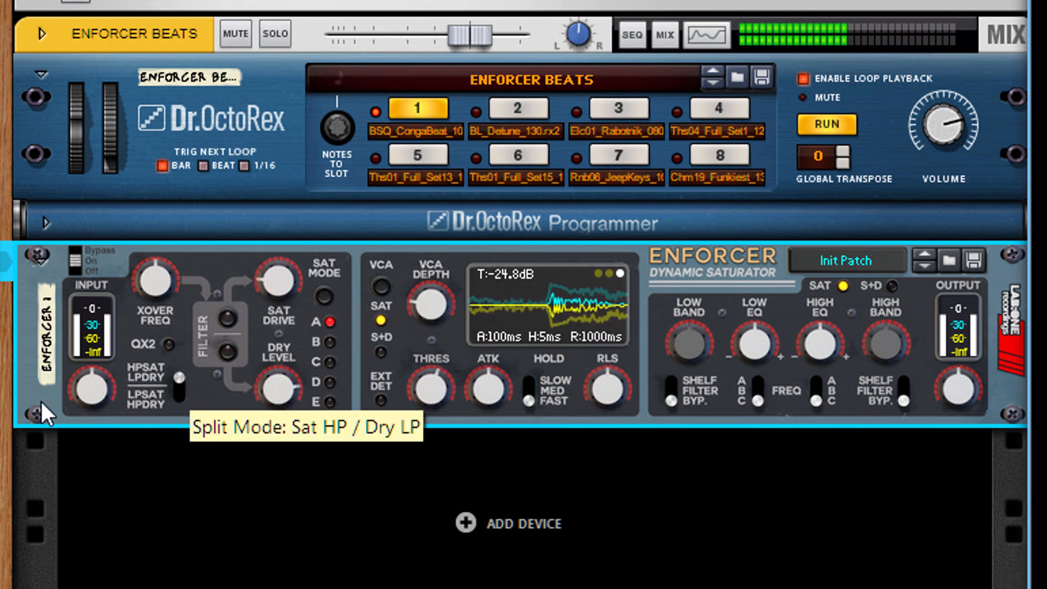
- Set the Enforcer's input level to -10.4 dB and raise its output level to compensate
left_click_drag(113, 378, 114, 482)
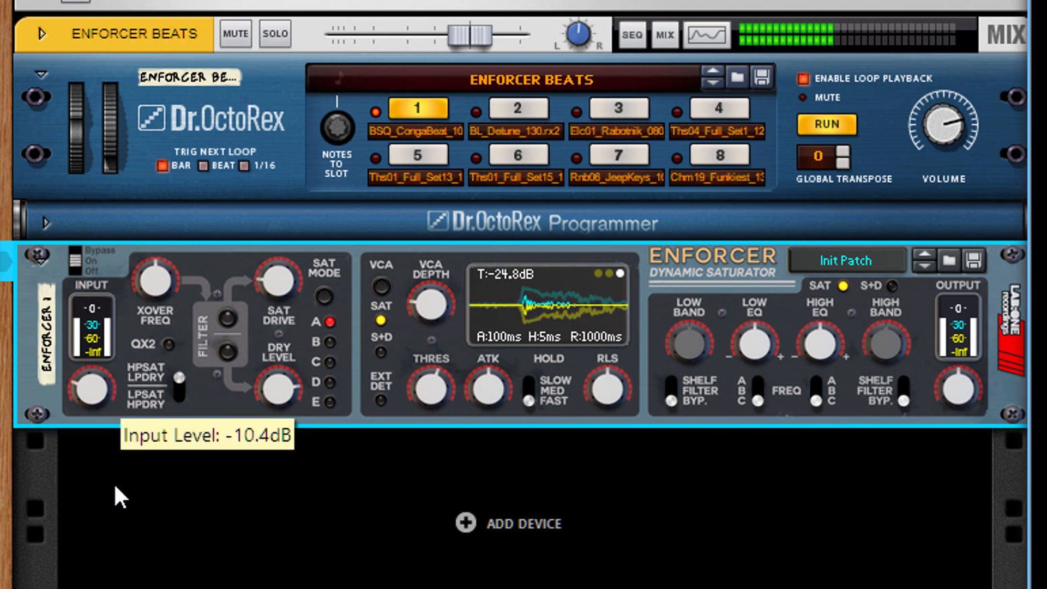
left_click_drag(969, 382, 973, 324)
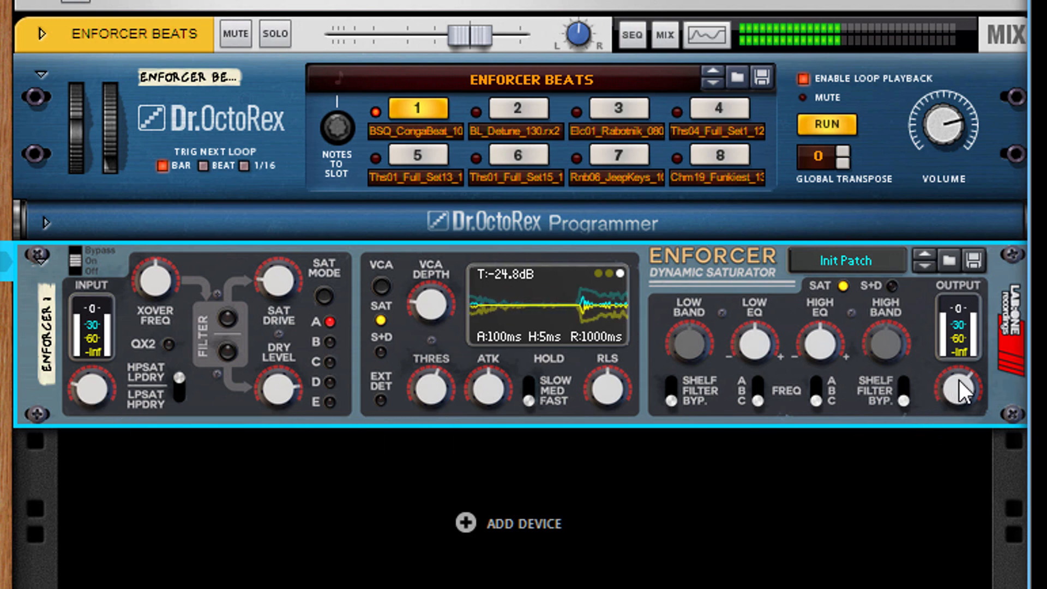
left_click_drag(959, 380, 968, 328)
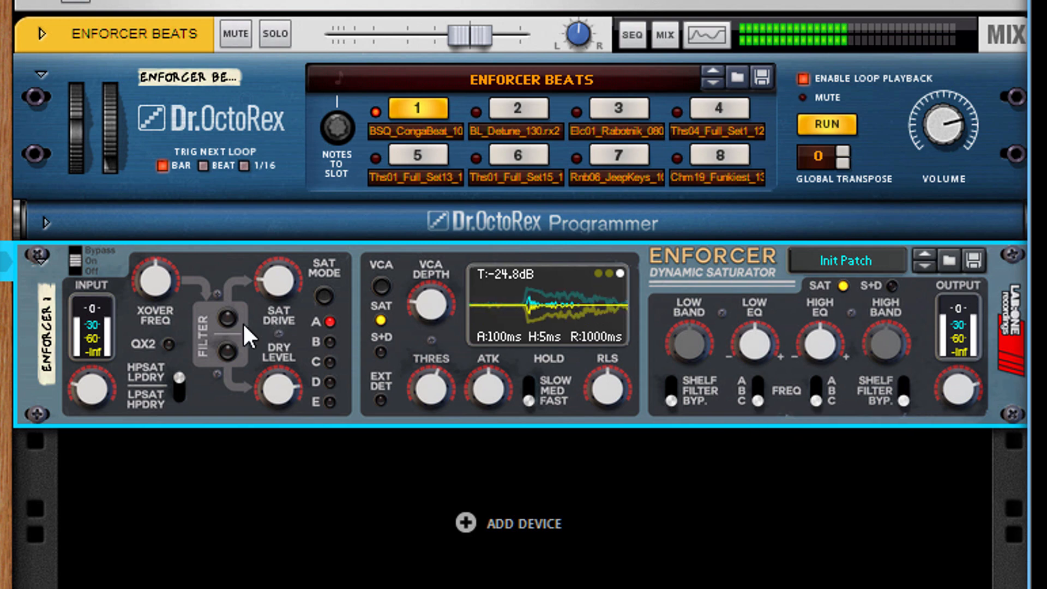
- Bypass the Enforcer to compare the processed loop with the dry signal
mouse_move(77, 265)
left_mouse_down()
mouse_move(71, 232)
mouse_move(93, 258)
left_mouse_up()
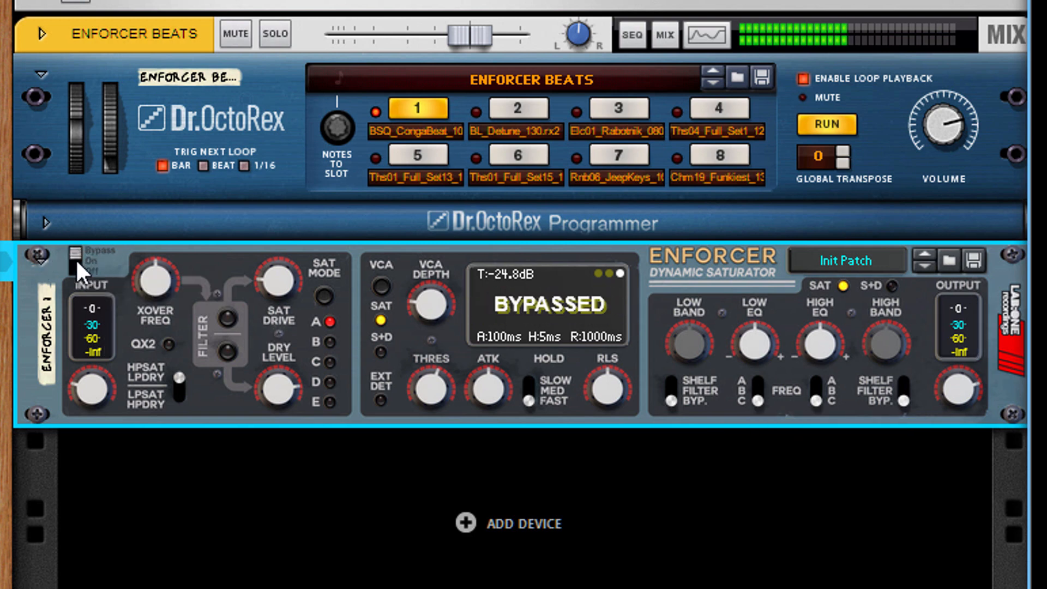
- Switch the Enforcer back on and audition saturation modes B, C and D, ending on mode E
left_click(77, 262)
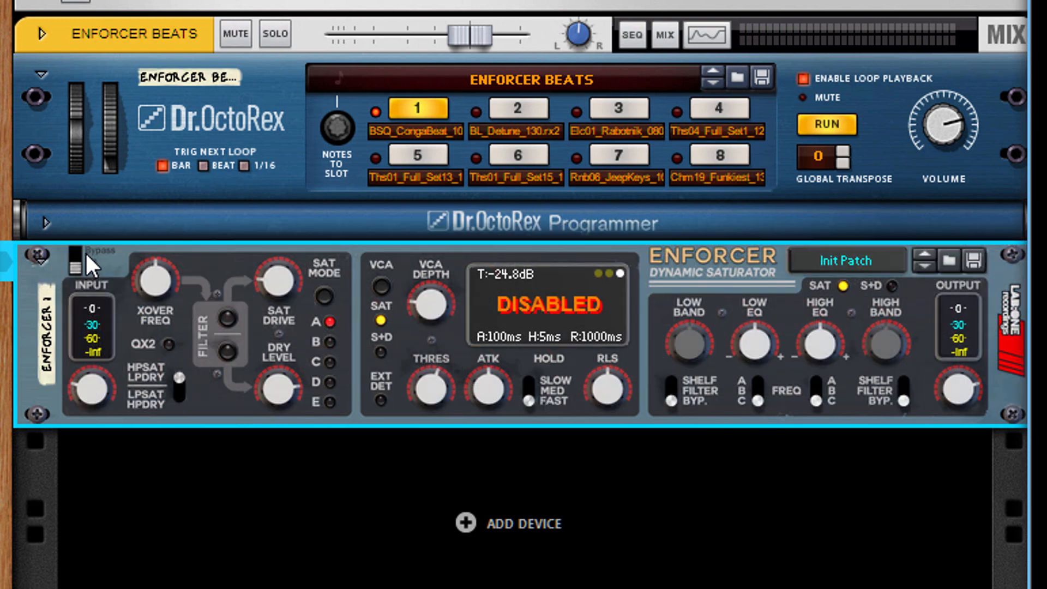
left_click(77, 263)
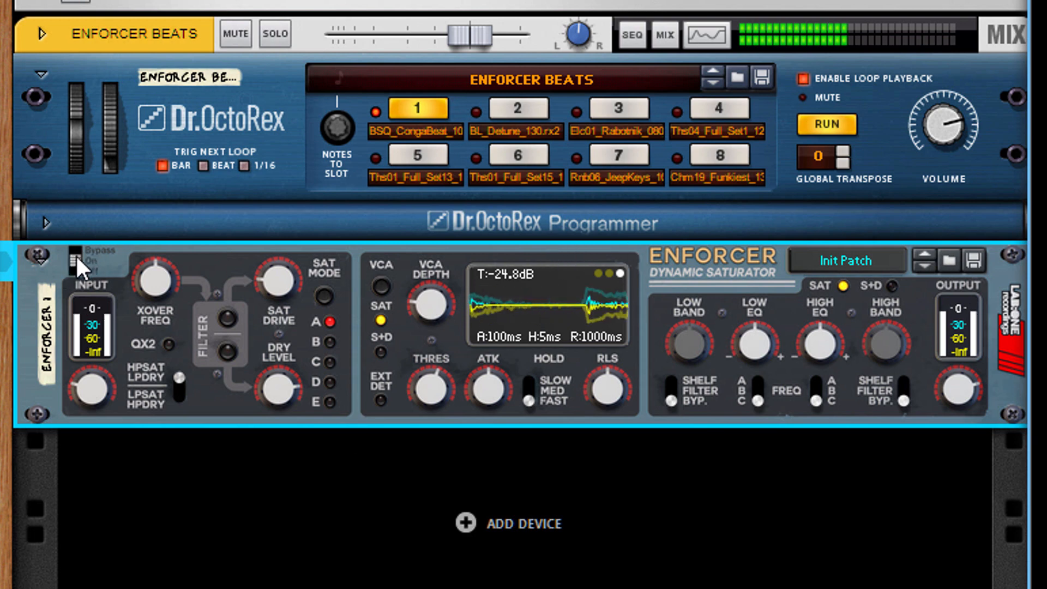
mouse_move(443, 390)
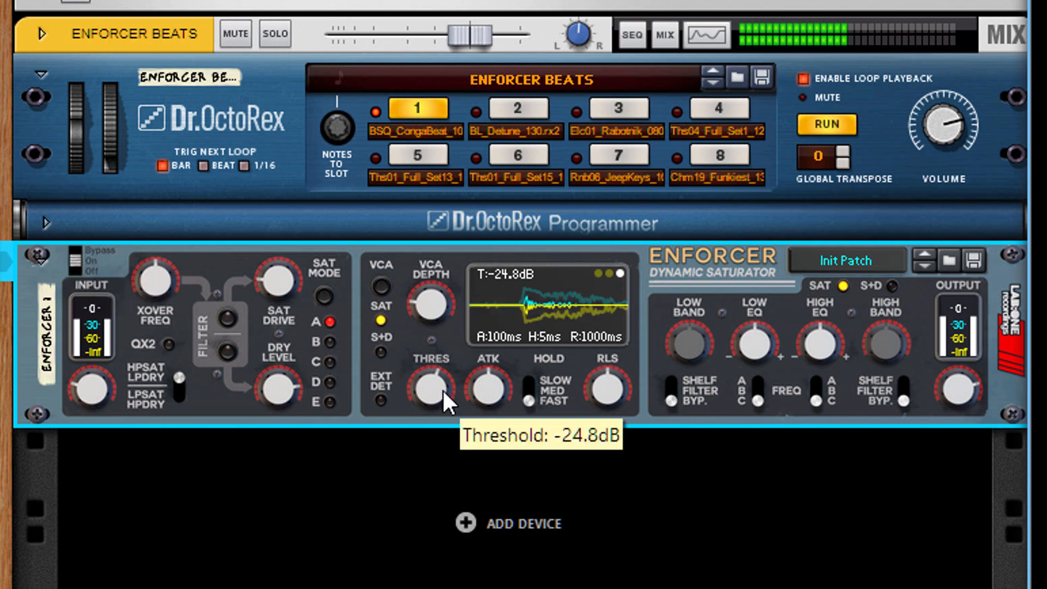
left_click(326, 342)
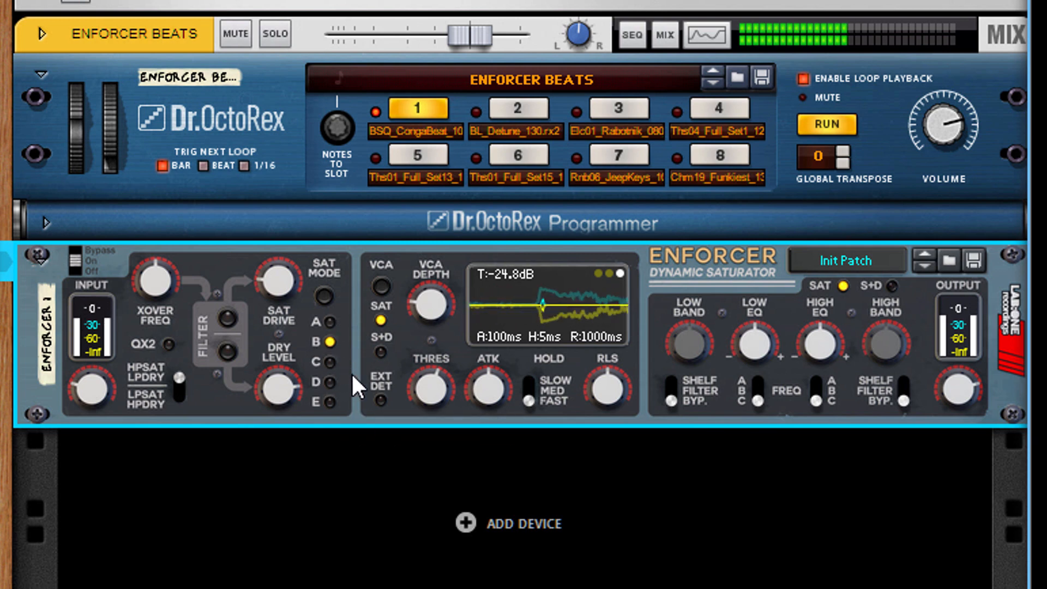
left_click(329, 361)
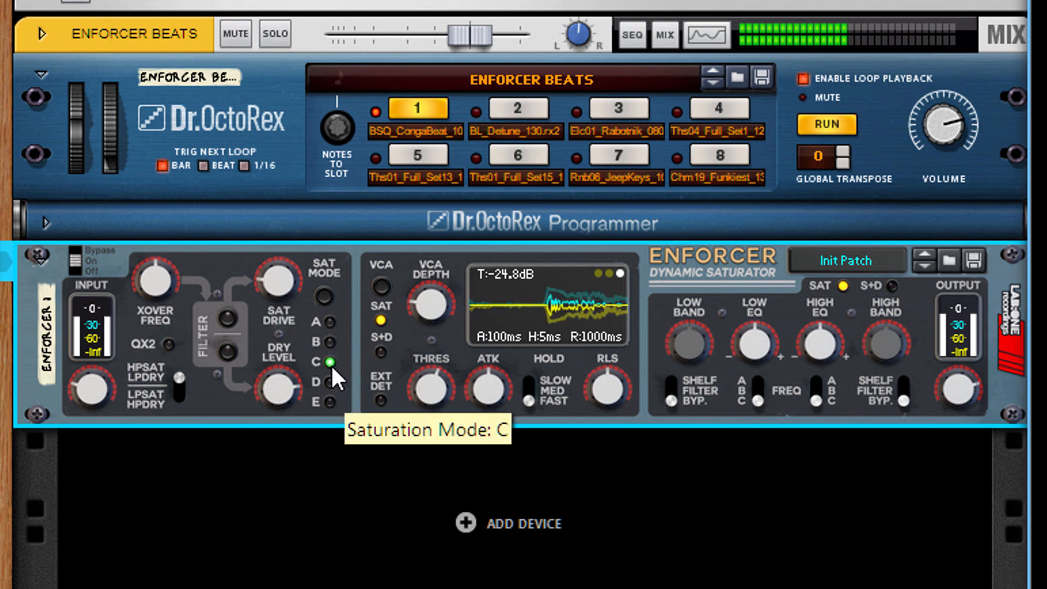
left_click(334, 383)
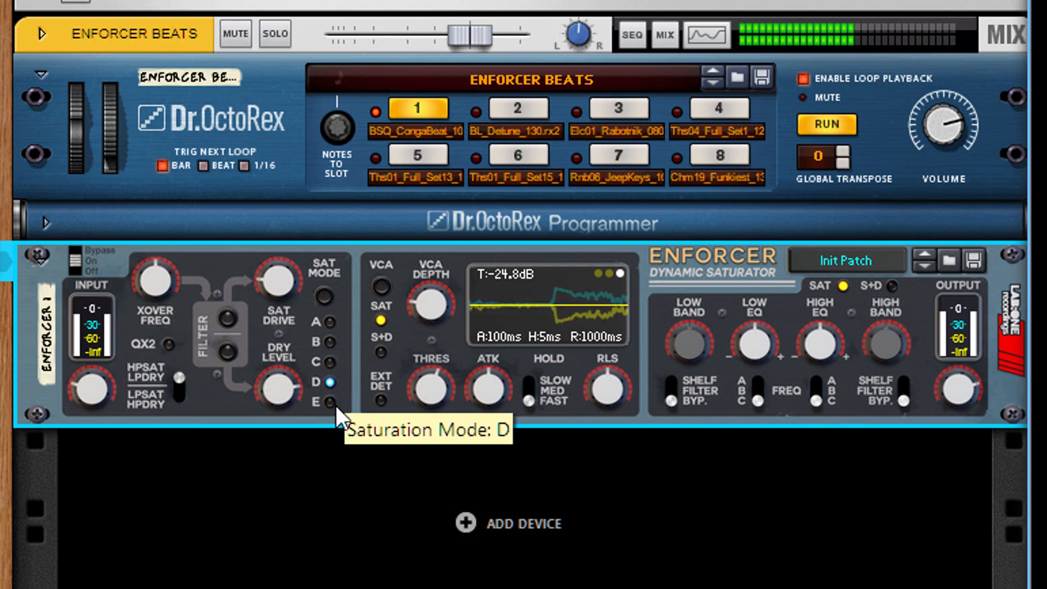
left_click(330, 403)
- Lower the Enforcer's dry level to isolate the saturated signal and raise its VCA depth
left_click_drag(293, 385, 293, 436)
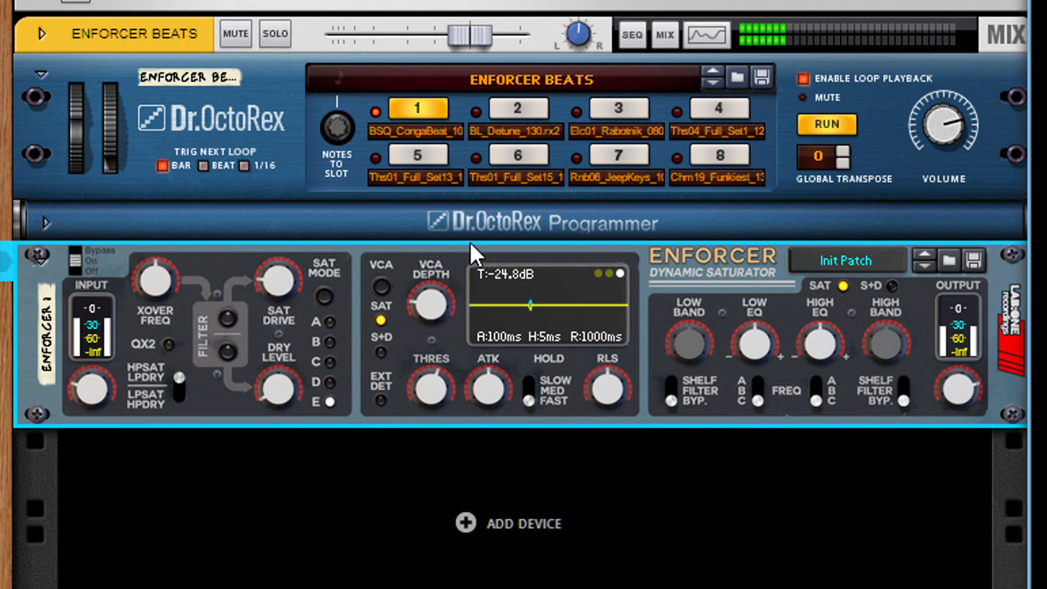
left_click_drag(439, 319, 459, 148)
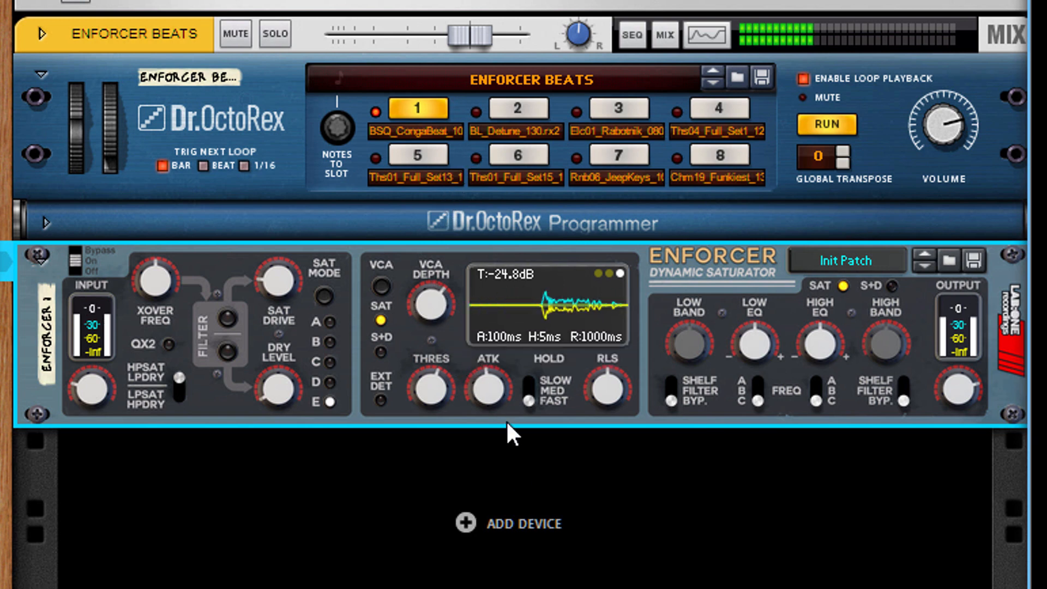
- Set the Enforcer's attack to 0 ms and its release to 63 ms
left_click_drag(488, 389, 491, 431)
left_click_drag(606, 390, 627, 502)
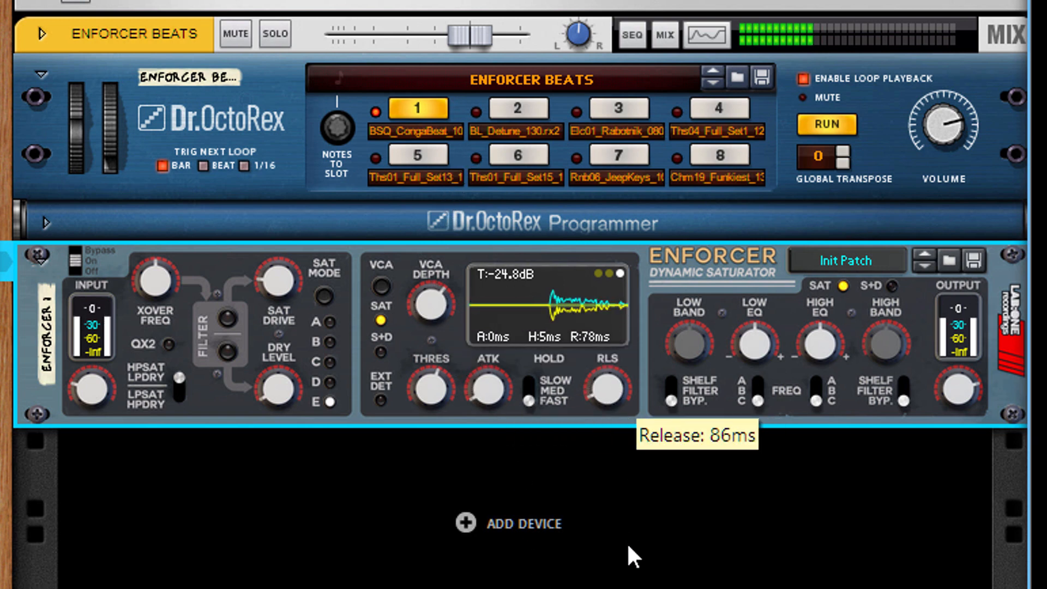
left_click_drag(627, 542, 627, 551)
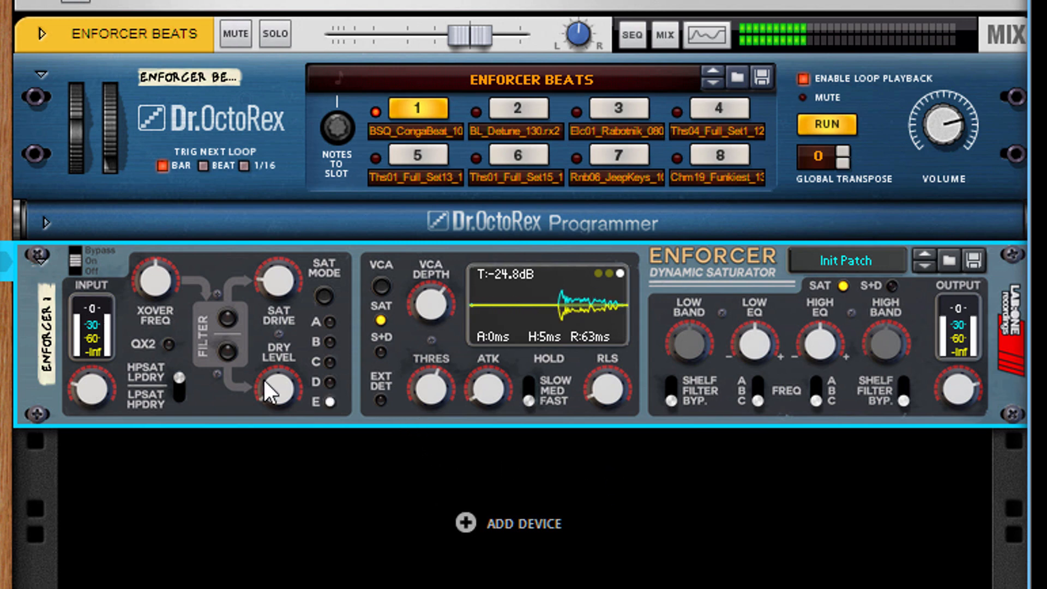
- Reset the Enforcer's dry level and briefly bypass the device to compare the processed and dry loop
left_click(295, 377, "ctrl")
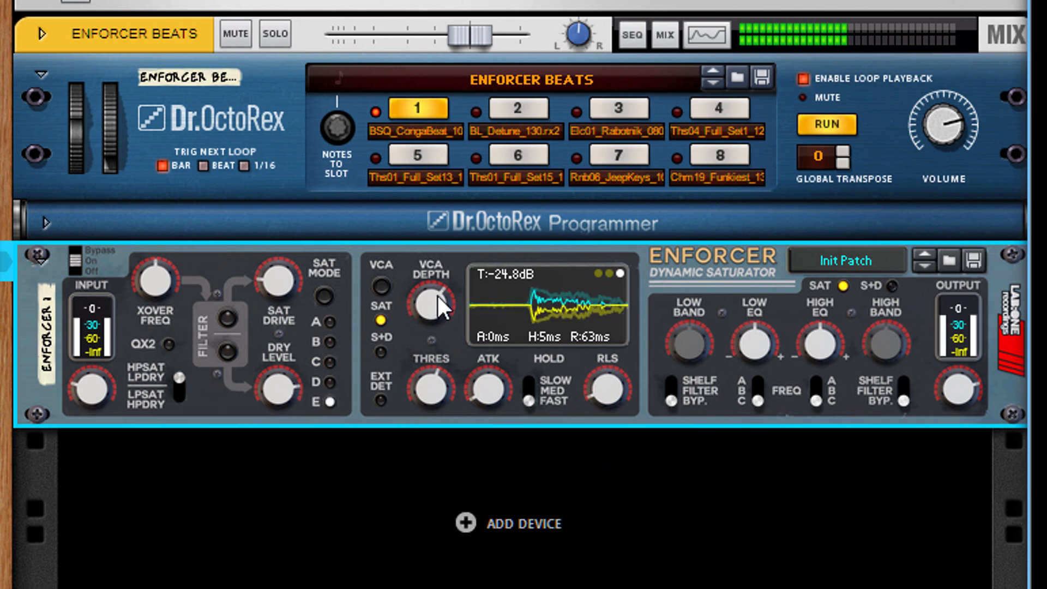
left_click(71, 252)
left_click(74, 258)
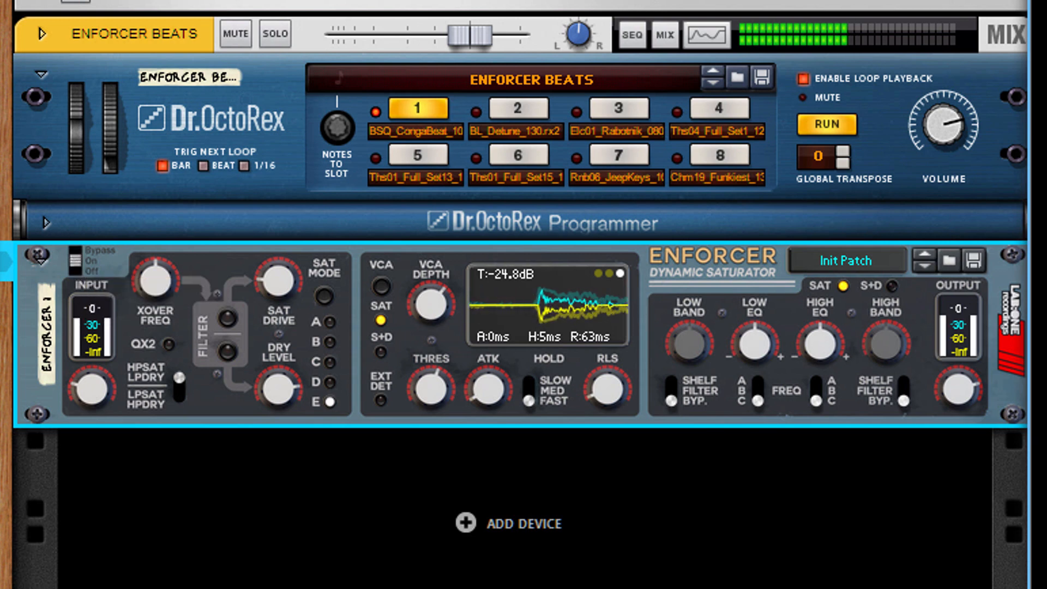
left_click(524, 4)
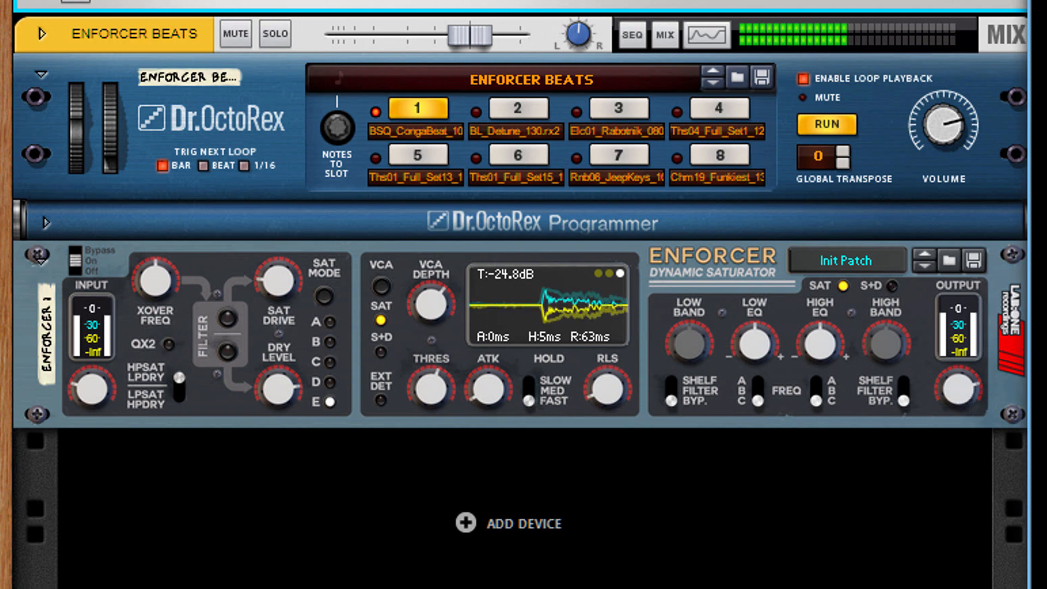
- Lower the Dr.OctoRex volume and raise the Enforcer's input level slightly
left_click(958, 383)
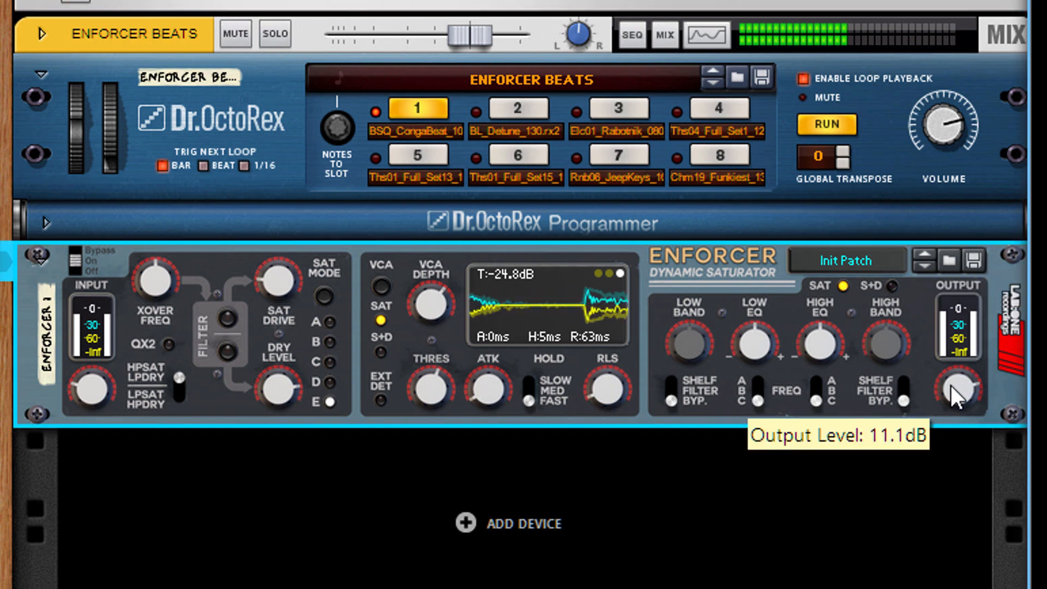
left_click(948, 129)
left_click_drag(948, 129, 959, 168)
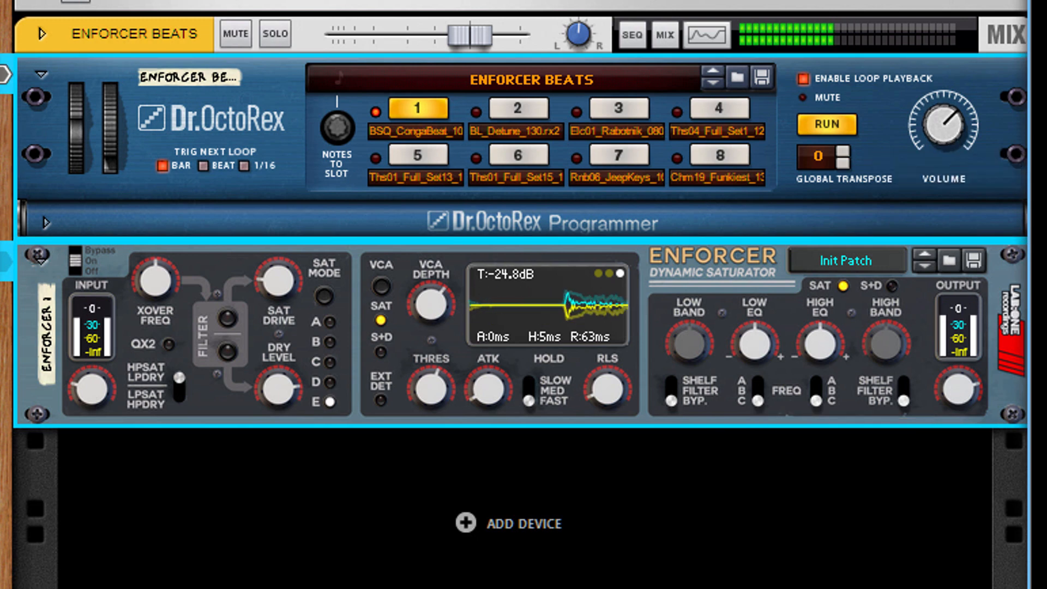
left_click(959, 4)
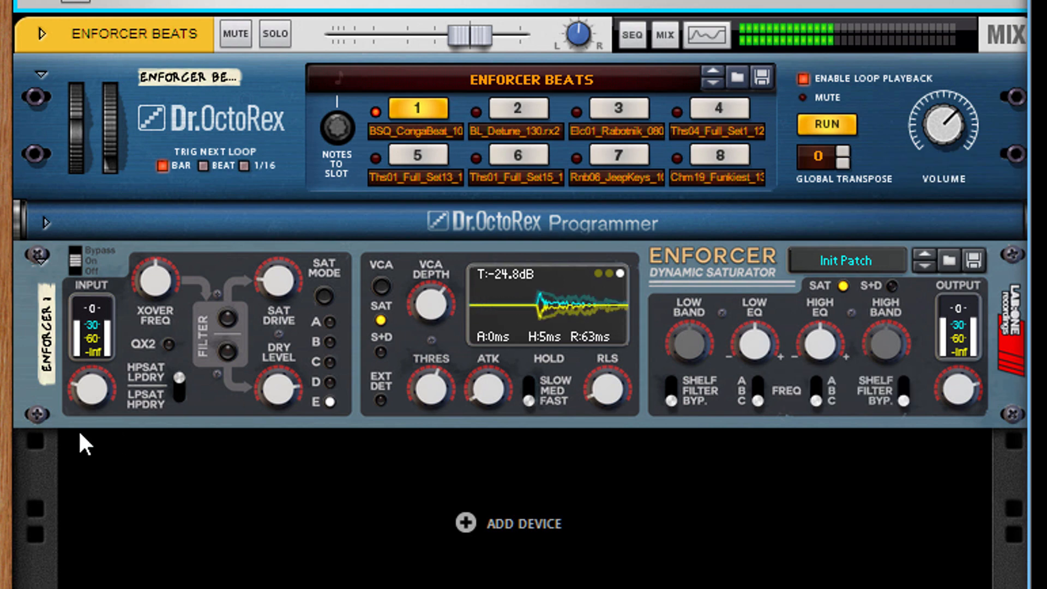
left_click(103, 362)
left_click_drag(104, 362, 103, 327)
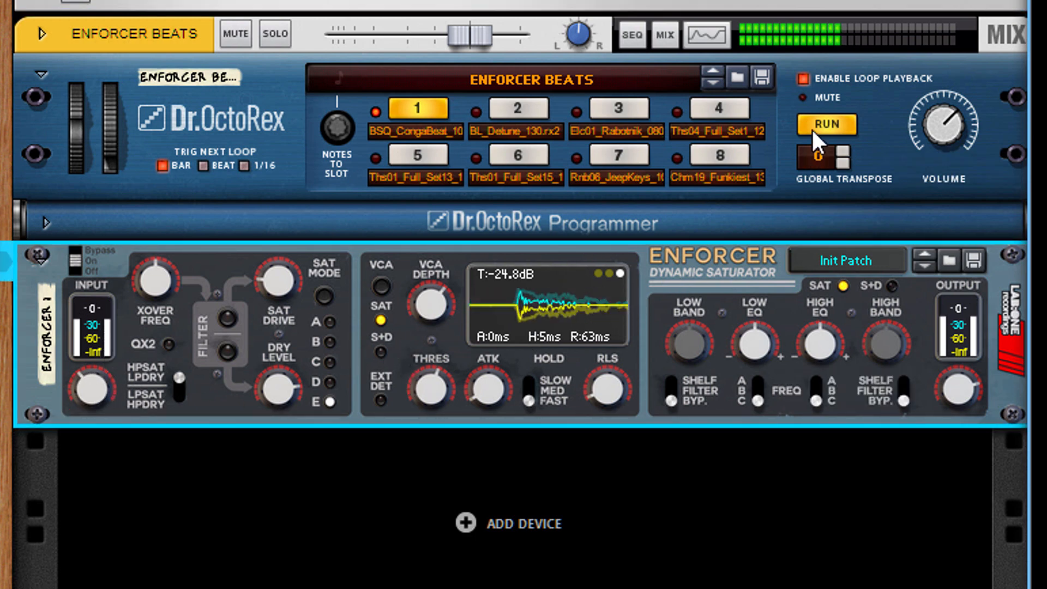
- Stop playback, start Dr.OctoRex loop 2 instead, and briefly bypass the Enforcer to compare the sound
key("space")
left_click(518, 111)
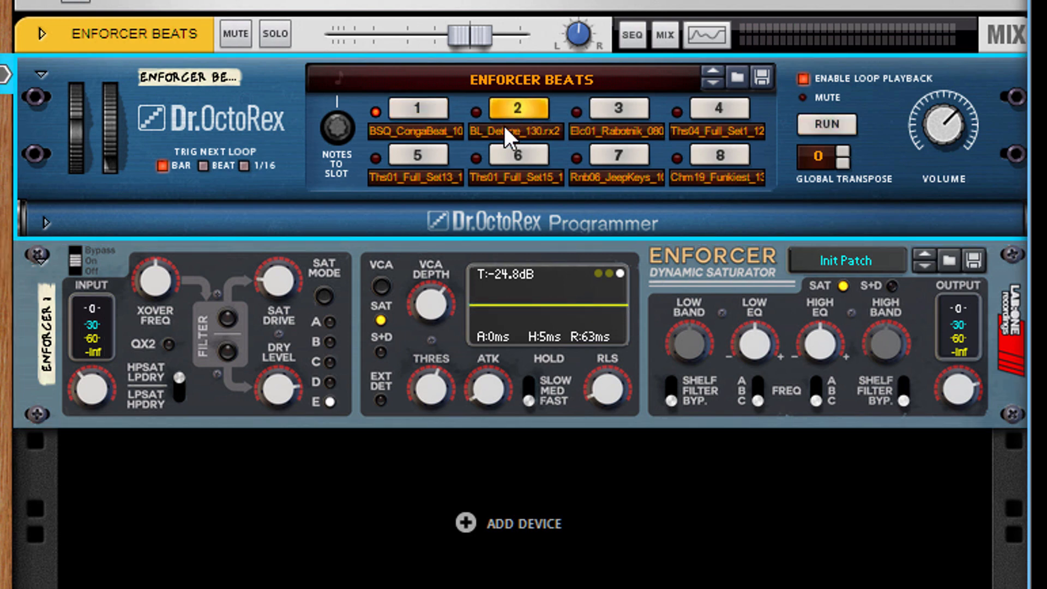
left_click(835, 121)
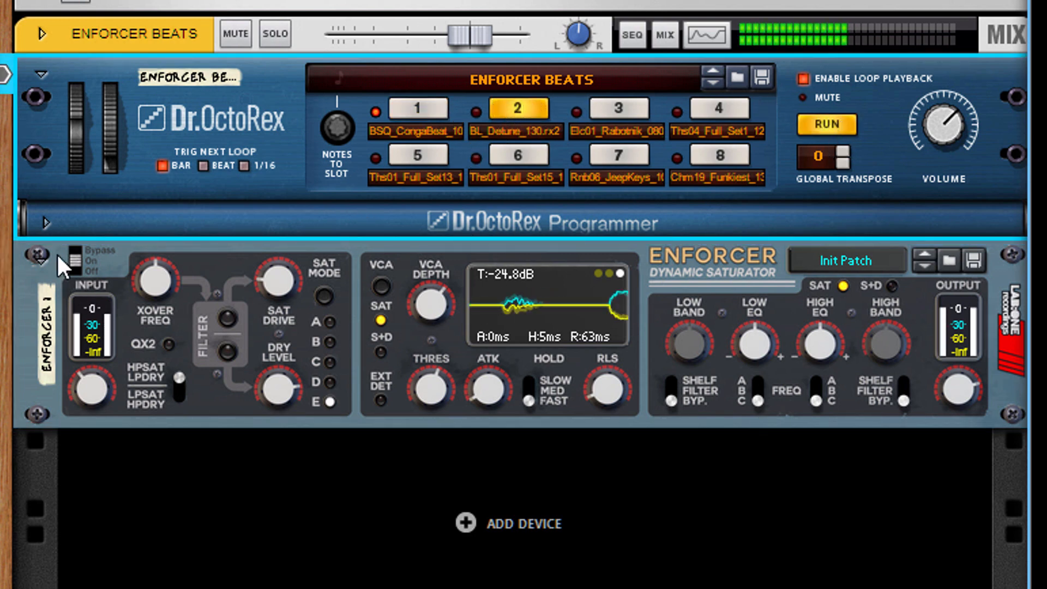
left_click(76, 251)
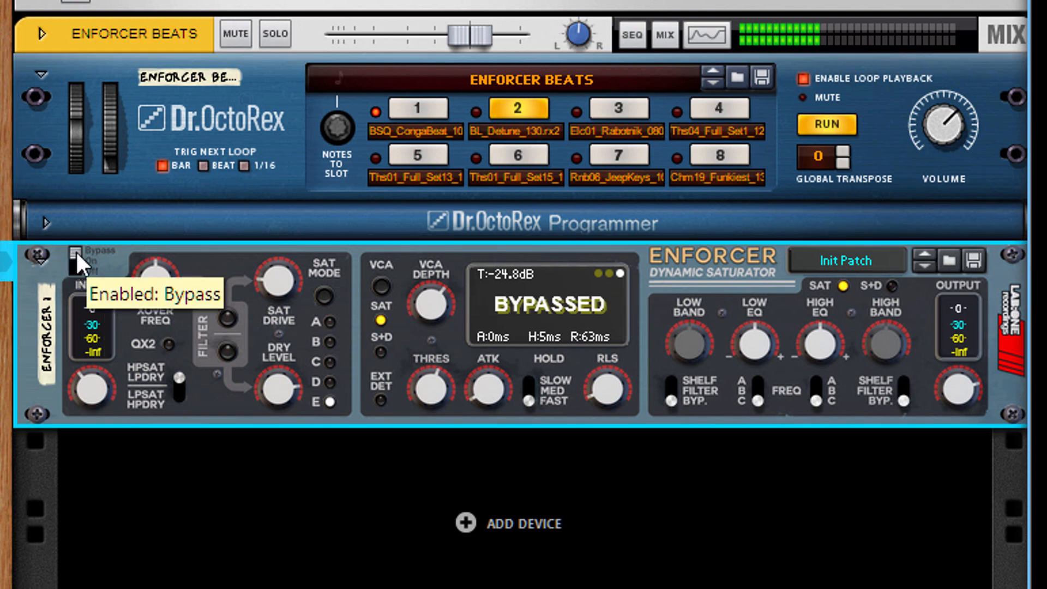
left_click(76, 258)
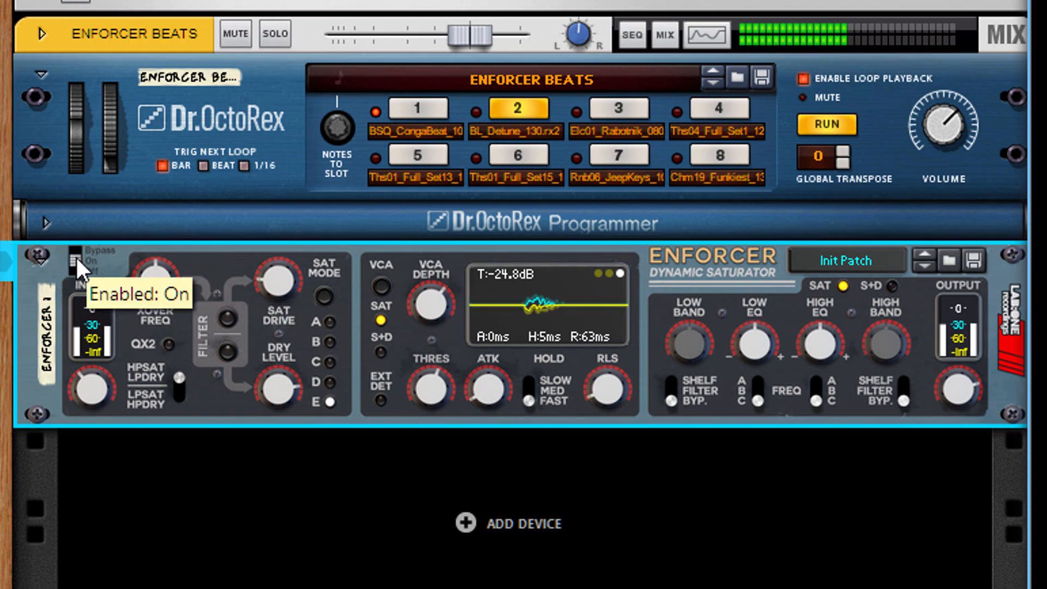
- Lengthen the Enforcer's attack and set its VCA depth to 59.37%
left_click_drag(506, 395, 485, 234)
left_click_drag(430, 315, 371, 355)
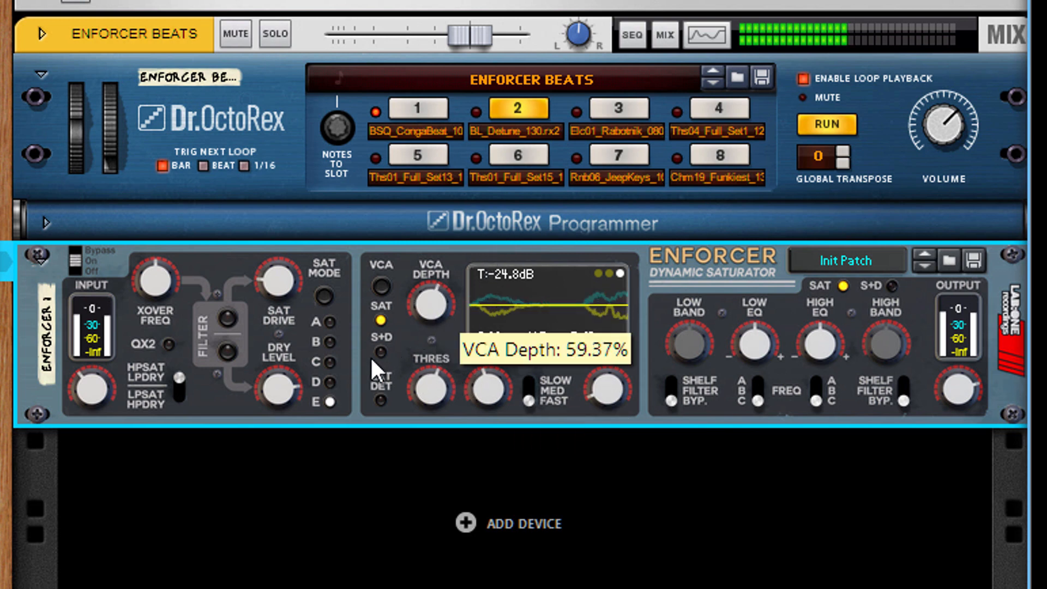
- Select saturation mode C, turn on the filter for the saturation path and raise the saturation drive
left_click(330, 362)
left_click_drag(279, 279, 283, 214)
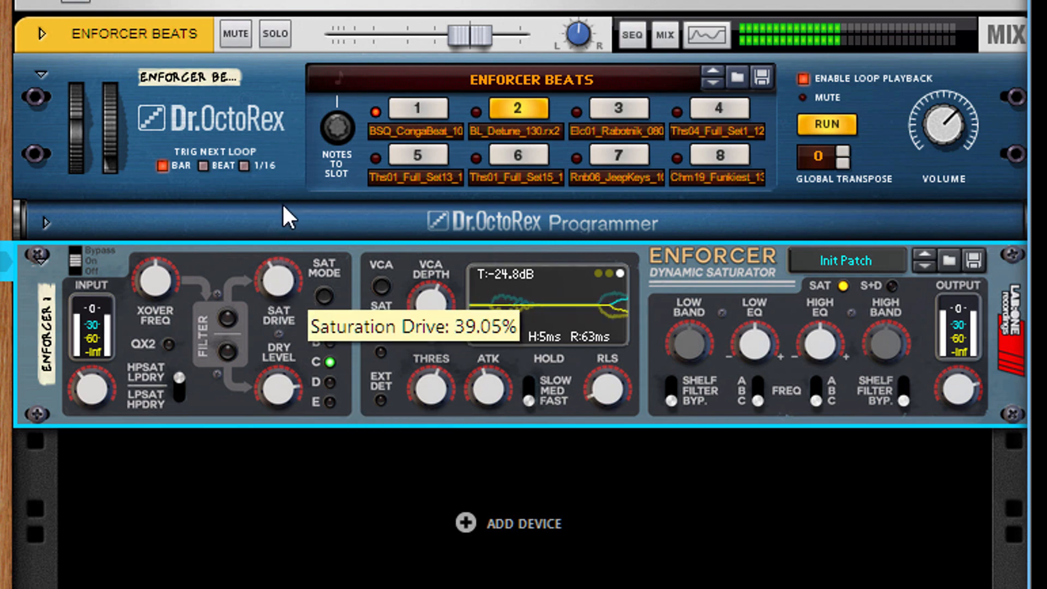
left_click(228, 317)
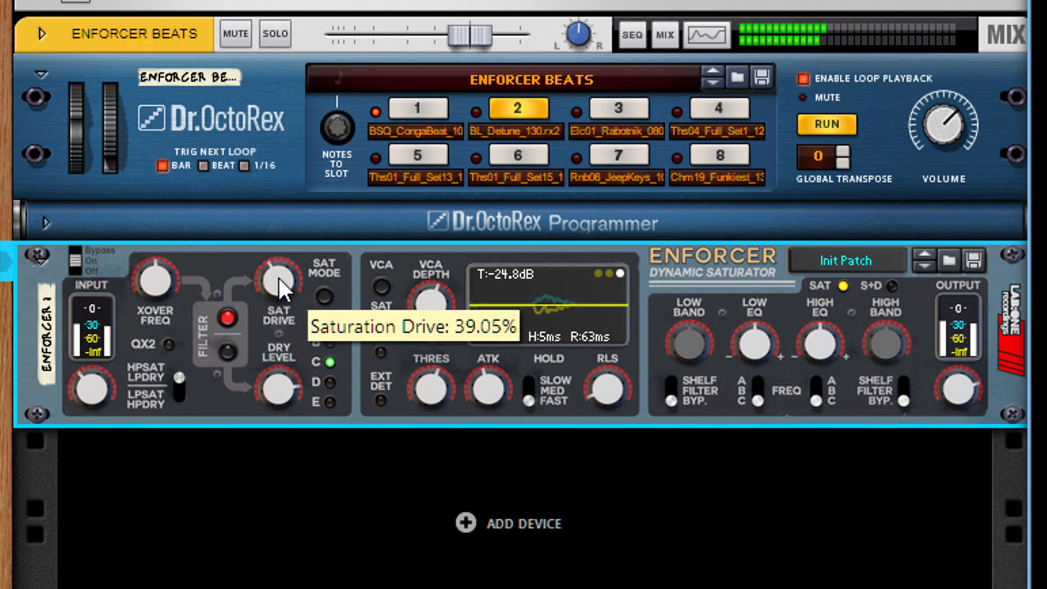
left_click_drag(279, 278, 281, 250)
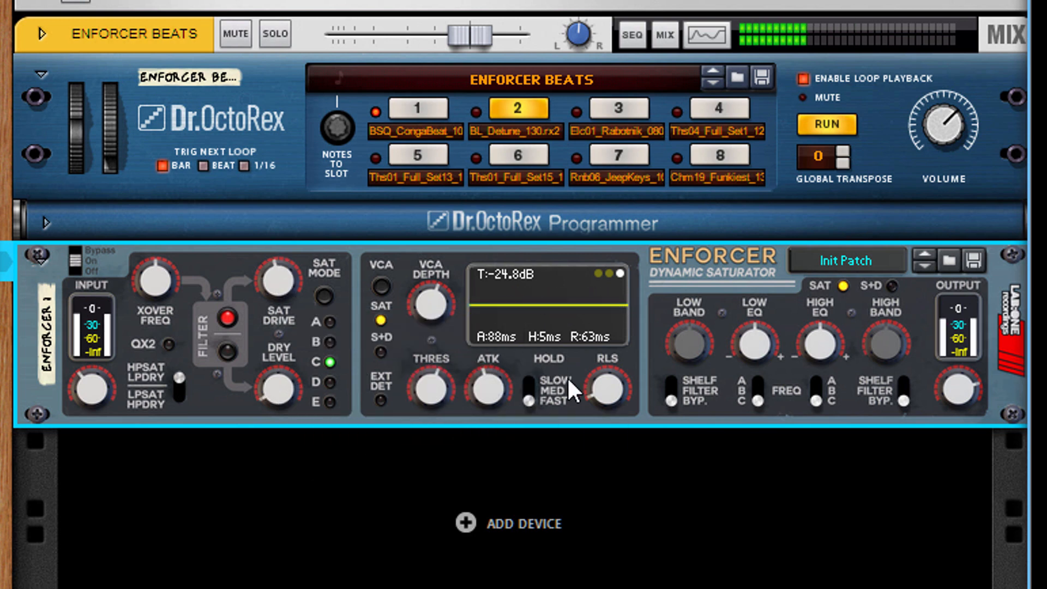
- Try a release of 680 ms, a threshold of -17.2 dB and an attack of 110 ms on the Enforcer
left_click_drag(598, 363, 618, 275)
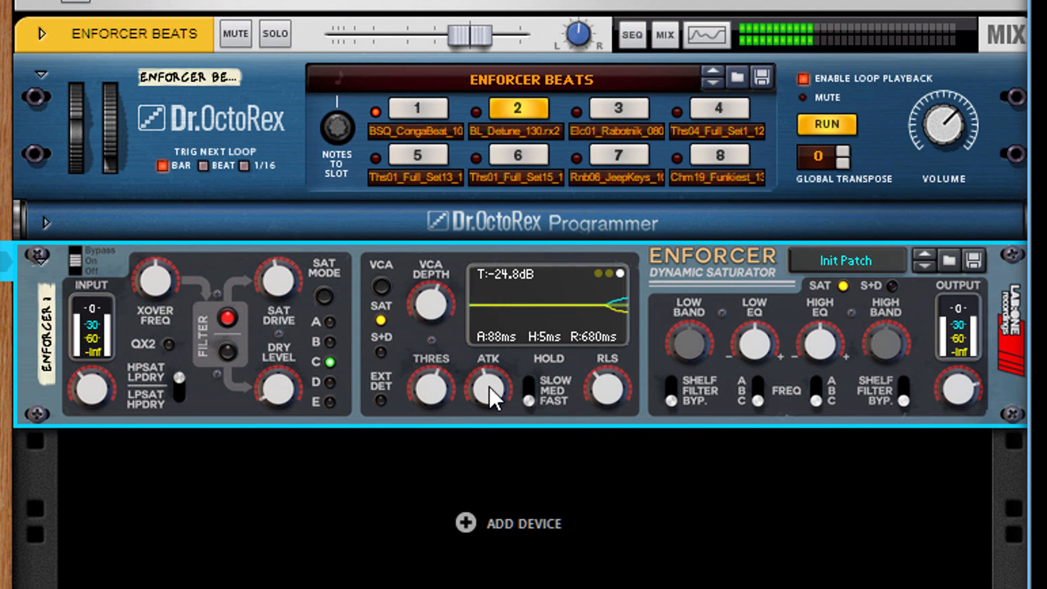
left_click_drag(489, 387, 568, 392)
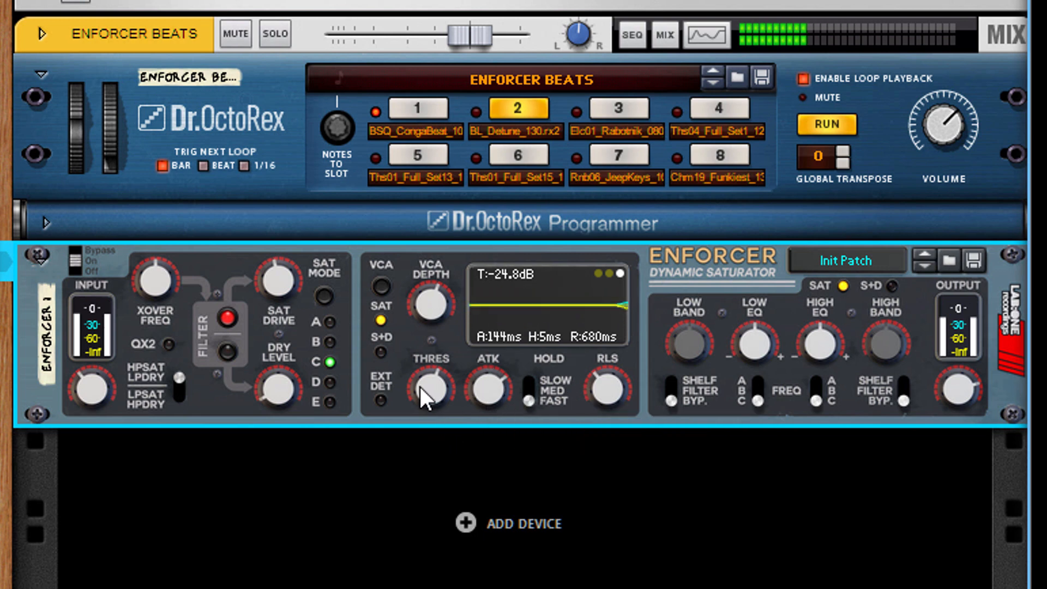
mouse_move(420, 387)
left_mouse_down()
mouse_move(428, 330)
mouse_move(435, 373)
left_mouse_up()
left_click_drag(493, 394, 508, 464)
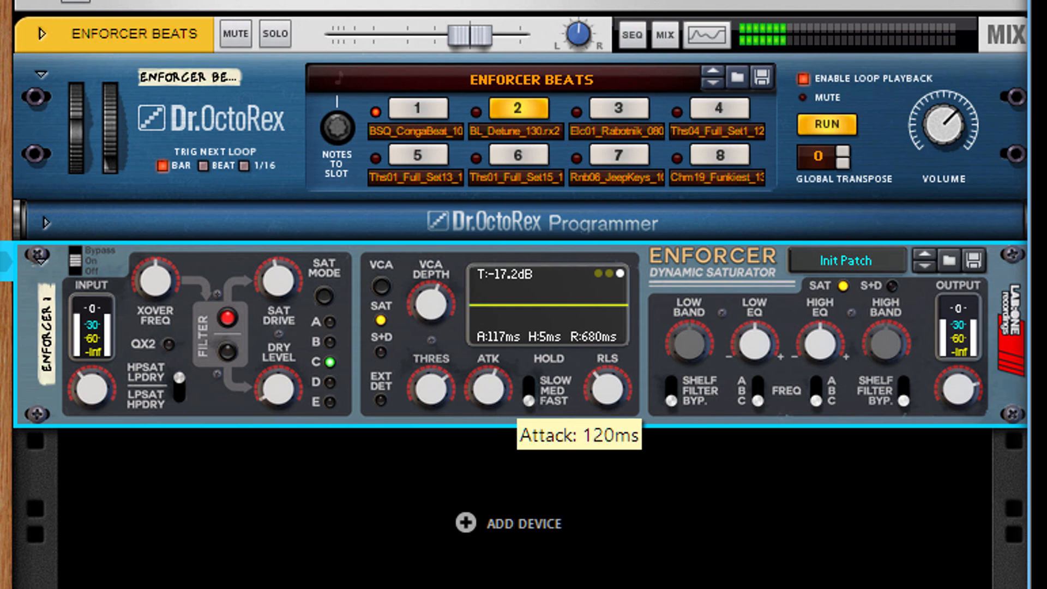
- Switch the display to its middle mode and refine the envelope to 55 ms attack, -19.9 dB threshold and 156 ms release with more VCA depth
left_click(609, 273)
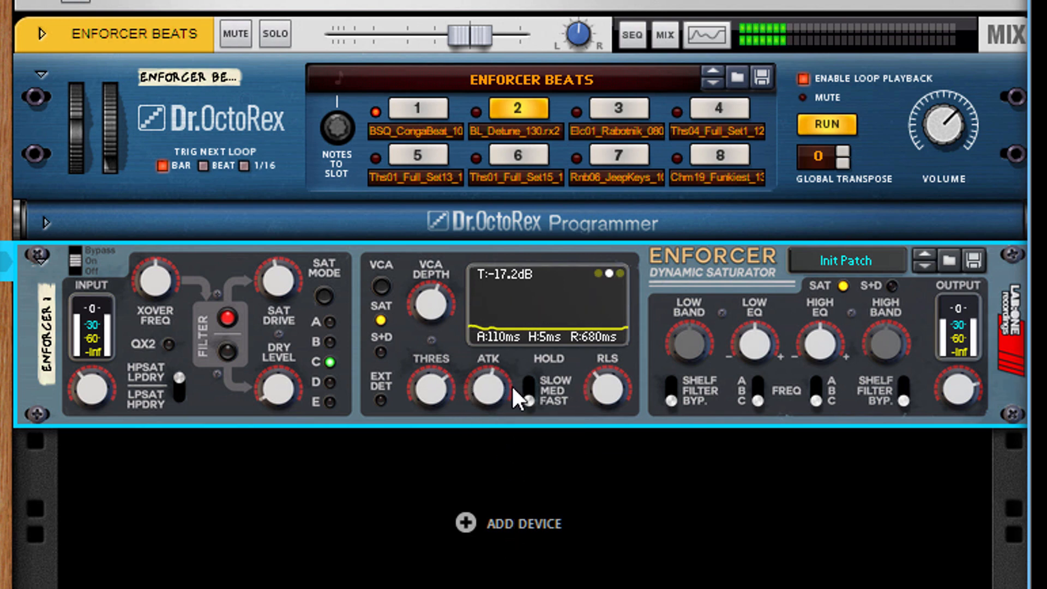
left_click_drag(511, 385, 511, 502)
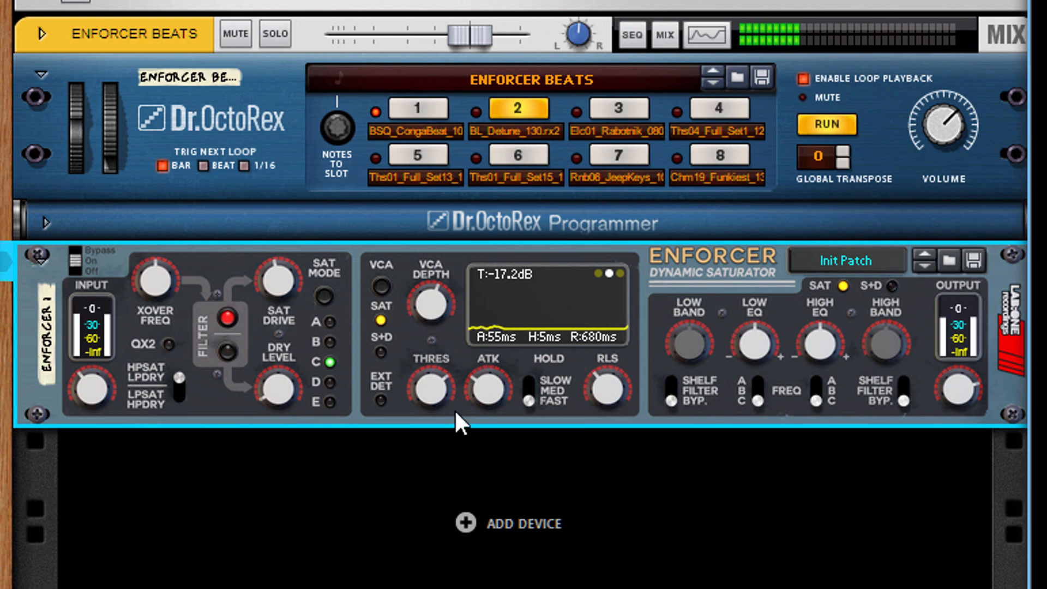
left_click_drag(433, 388, 454, 460)
left_click_drag(637, 380, 626, 499)
left_click_drag(436, 305, 476, 188)
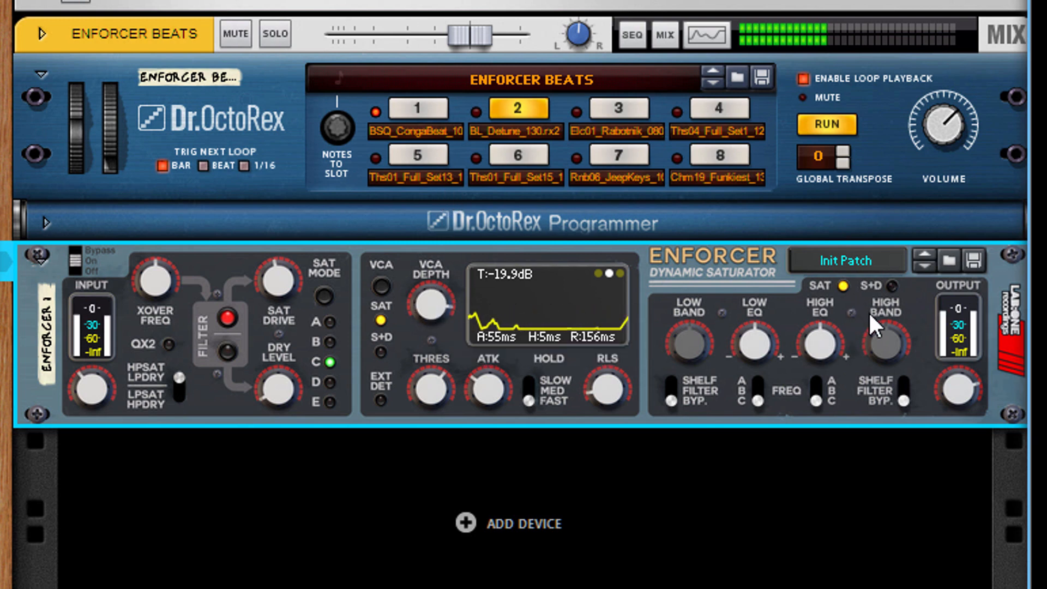
- Cut the Enforcer's high EQ and reset the dry level to bring the unsaturated signal back in
left_click_drag(826, 352, 737, 456)
left_click_drag(807, 344, 834, 474)
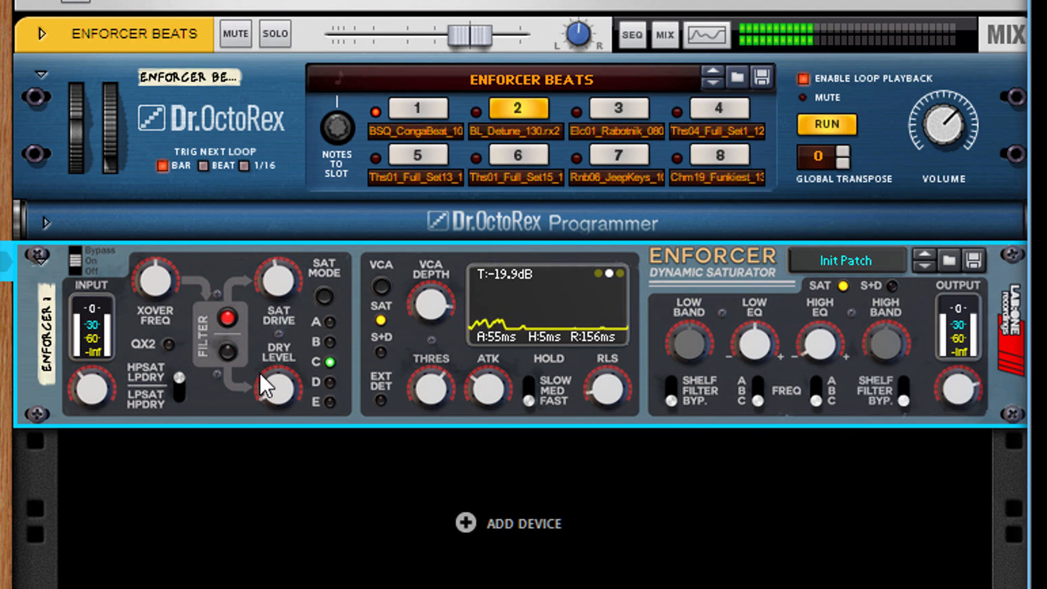
left_click(283, 388, "ctrl")
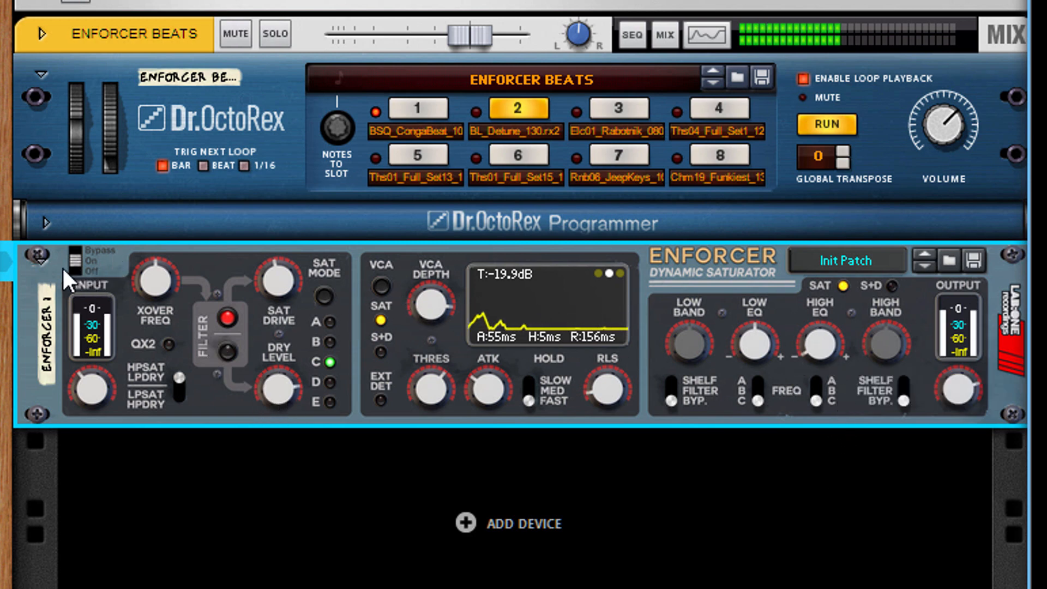
- Toggle the Enforcer's bypass to compare the result, leave it on, and switch Dr.OctoRex to loop 3
mouse_move(78, 256)
left_mouse_down()
mouse_move(86, 227)
mouse_move(74, 254)
left_mouse_up()
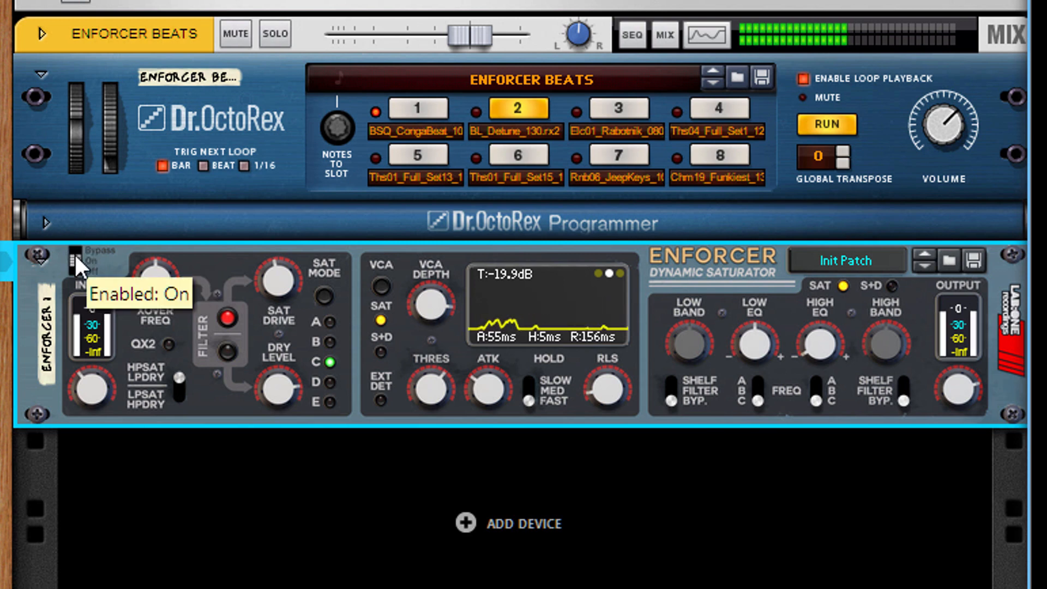
left_click(633, 109)
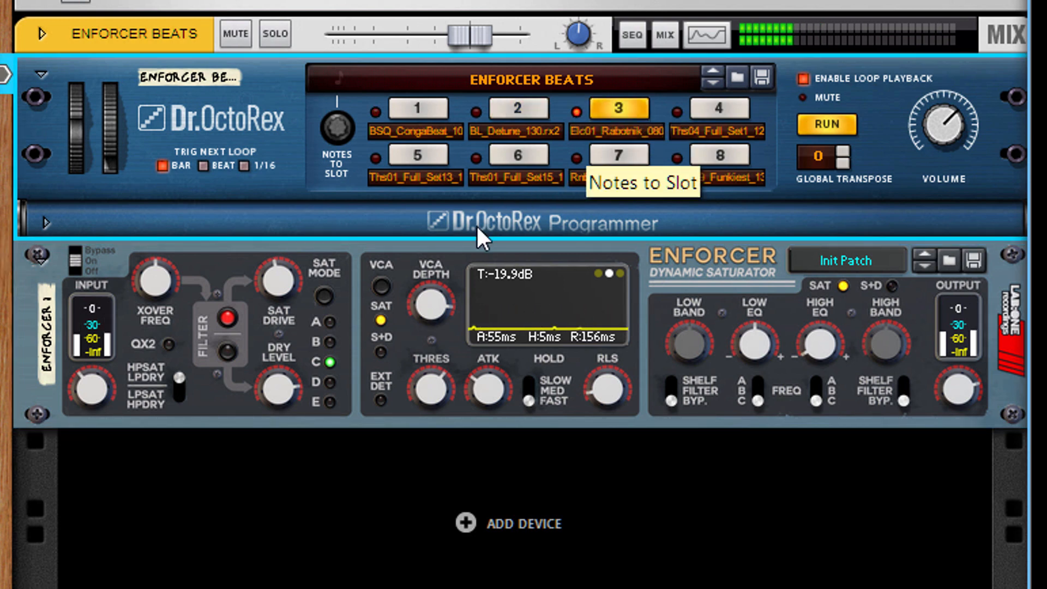
- Lower the Enforcer's threshold to -49 dB and turn the saturation filter off
left_click(444, 411)
left_click_drag(444, 411, 456, 575)
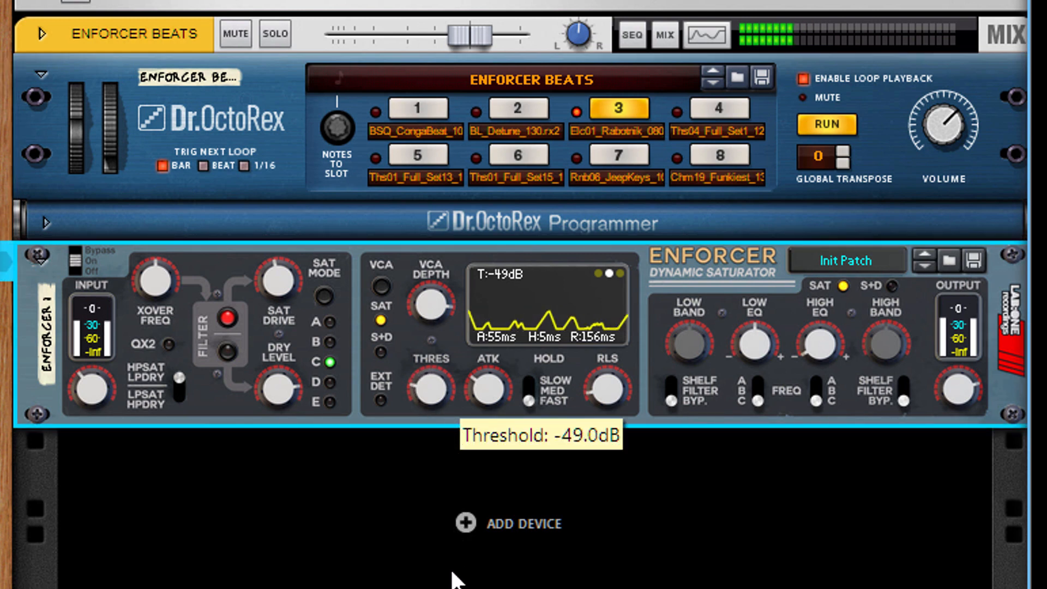
left_click(226, 318)
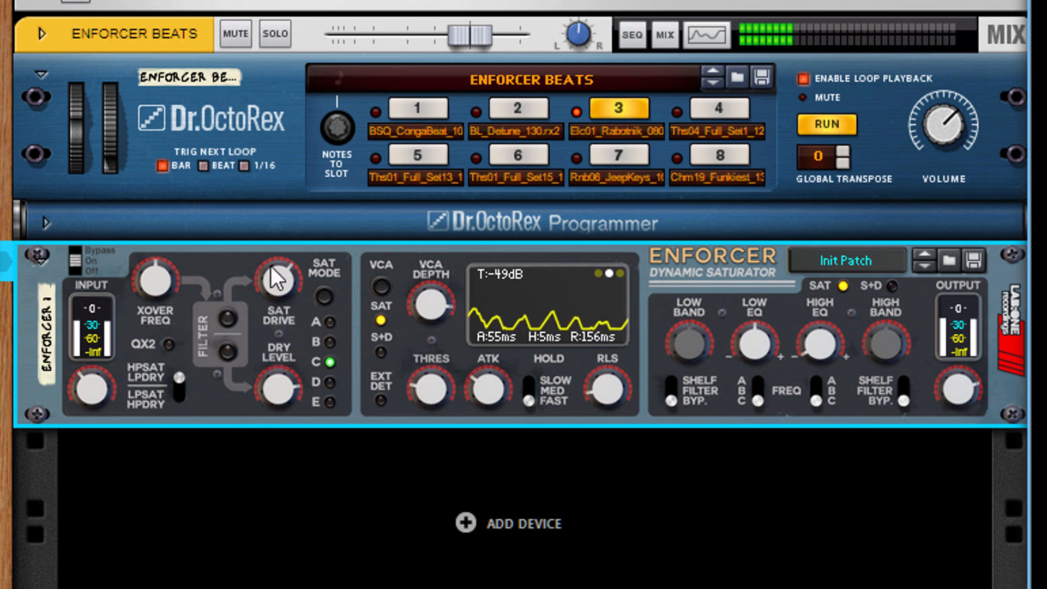
- Readjust the saturation drive and dry level while trying saturation mode B, and settle on mode A
left_click_drag(277, 279, 299, 423)
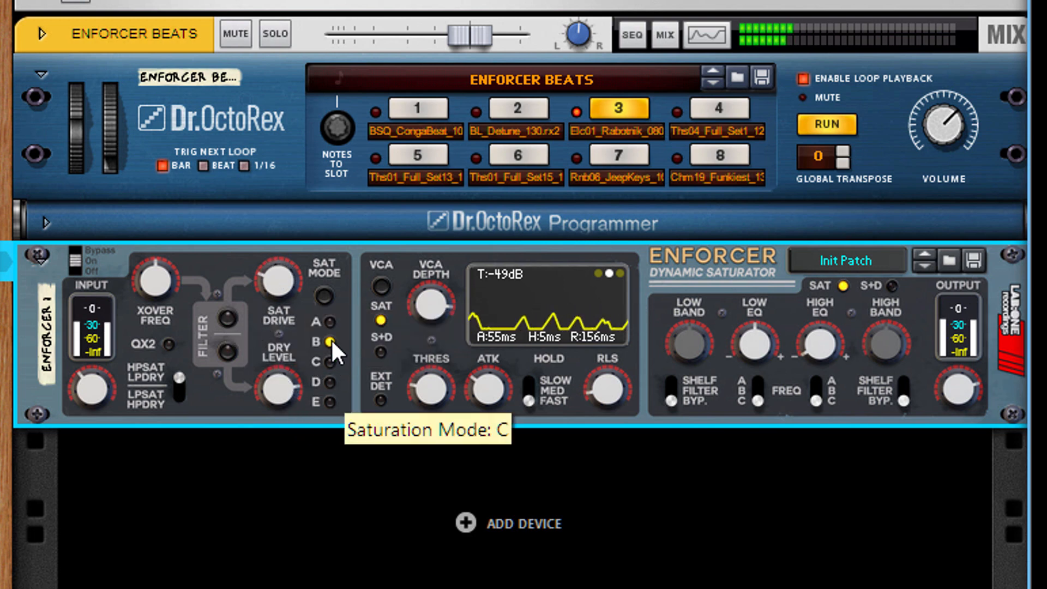
left_click(331, 343)
left_click_drag(283, 289, 315, 70)
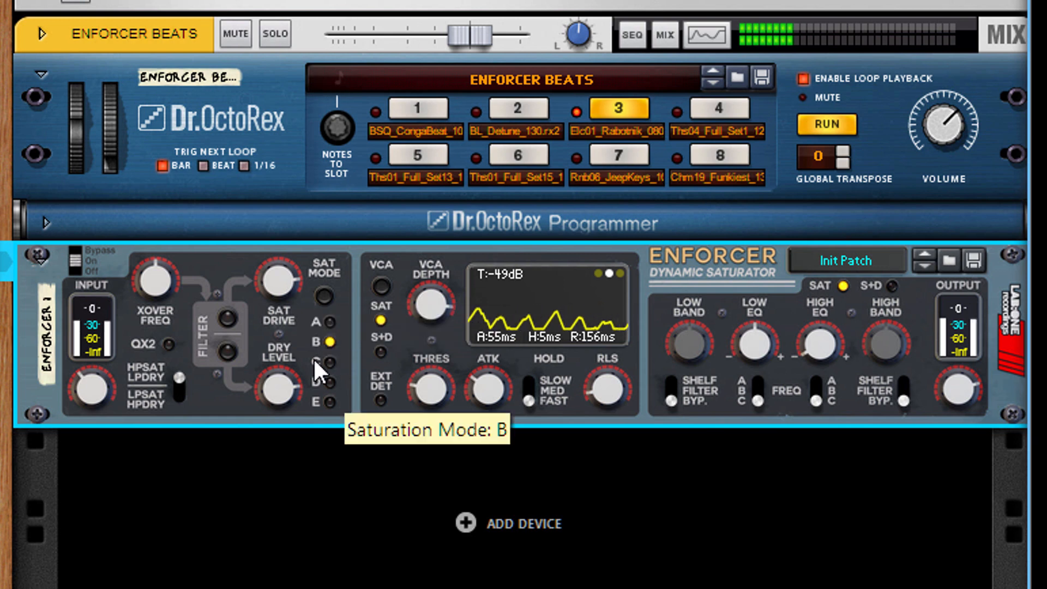
left_click_drag(277, 378, 278, 415)
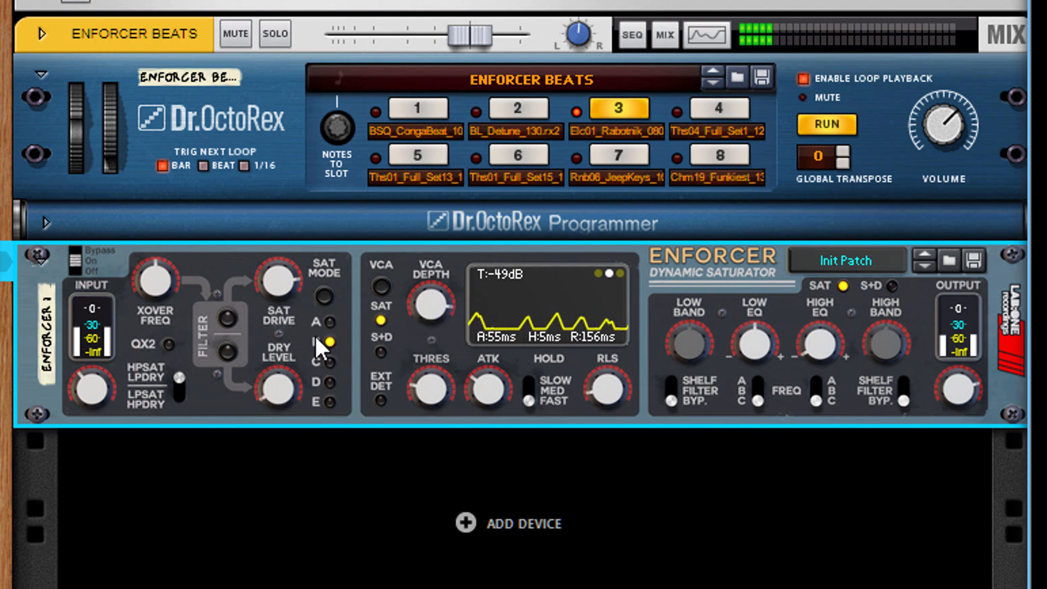
left_click(326, 322)
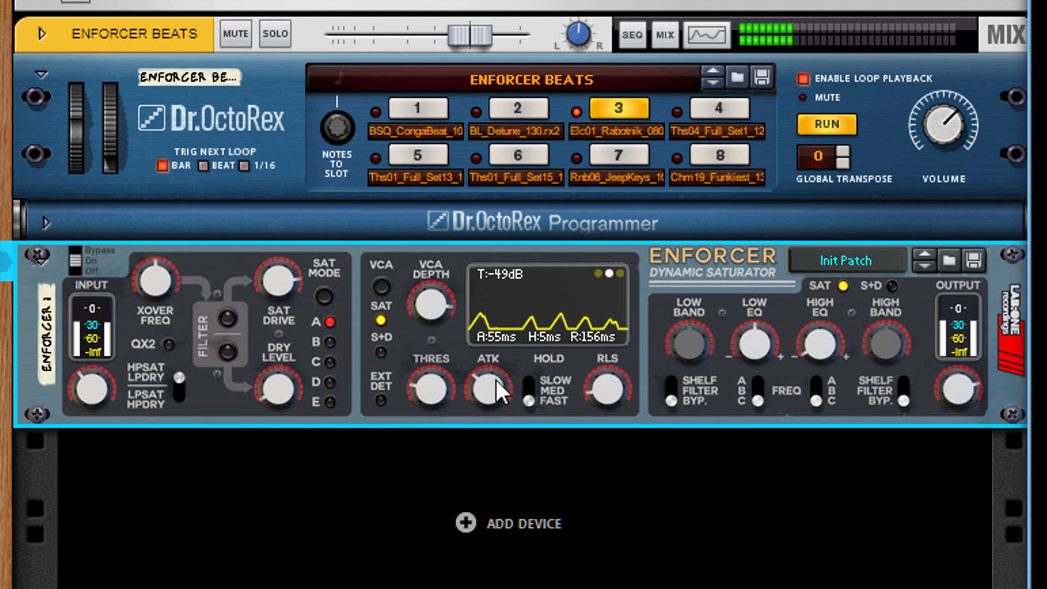
- Try an attack of 91 ms and a release of 898 ms while checking the envelope curve on the display
left_click_drag(496, 378, 497, 326)
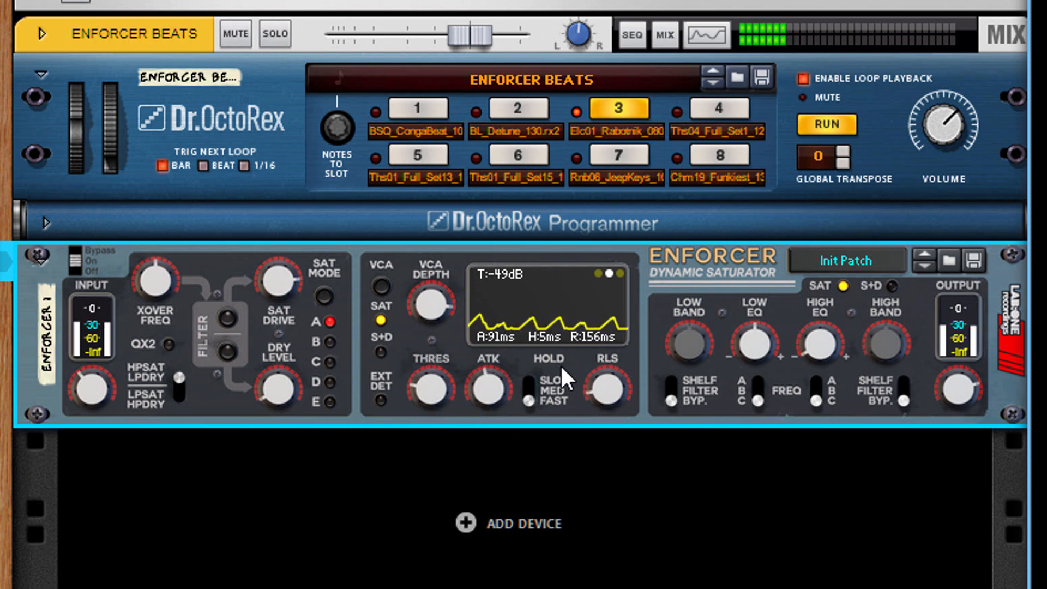
left_click(598, 273)
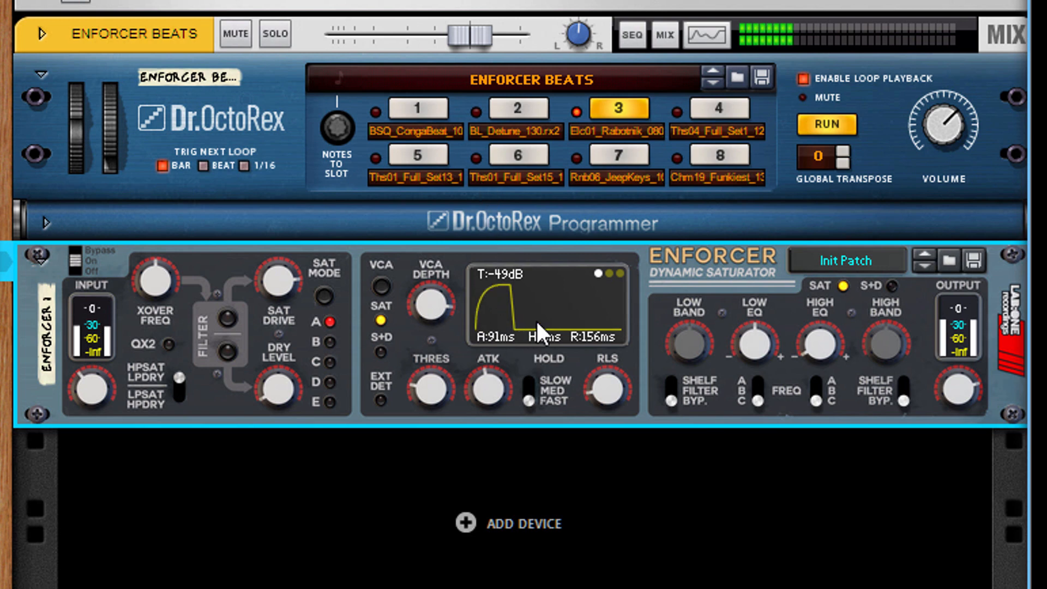
left_click_drag(603, 380, 603, 360)
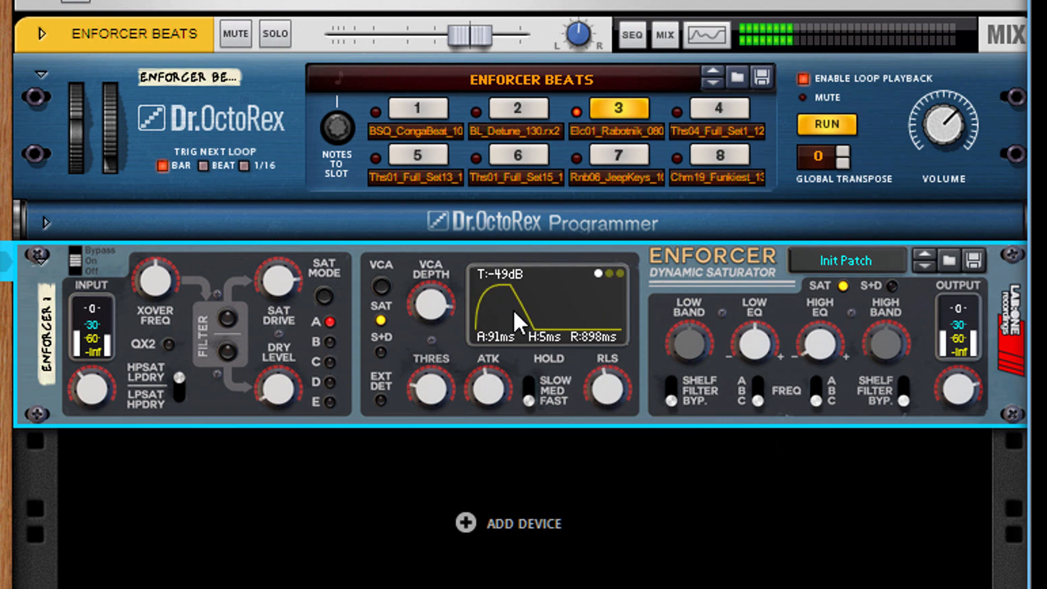
left_click(609, 273)
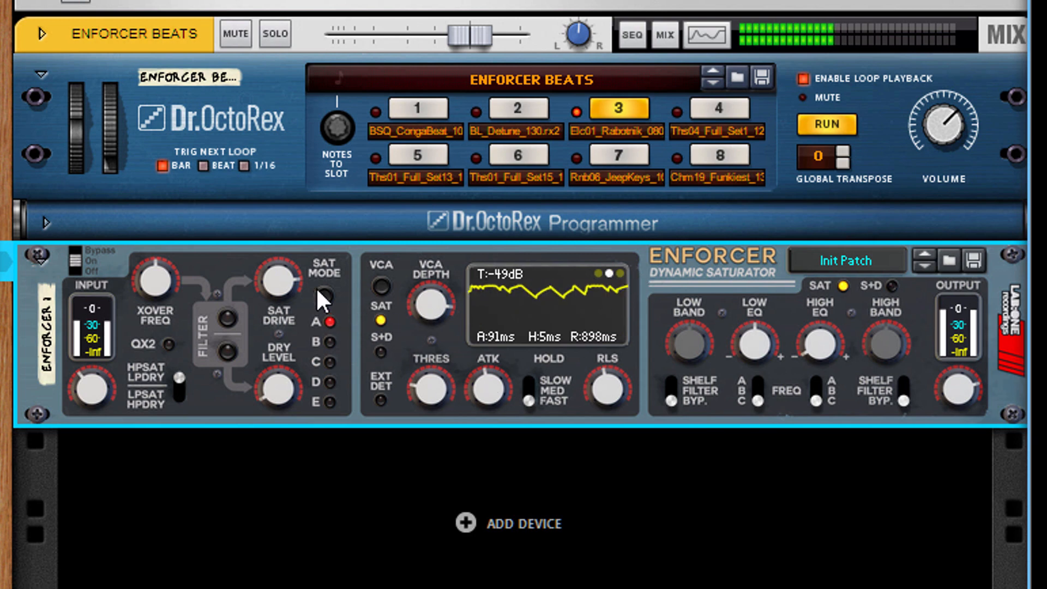
- Reduce the saturation drive and shape the envelope with 30 ms attack, 178 ms release and medium hold
mouse_move(316, 287)
left_mouse_down()
mouse_move(282, 272)
mouse_move(285, 256)
mouse_move(291, 352)
left_mouse_up()
left_click_drag(487, 384, 496, 493)
left_click_drag(623, 387, 607, 515)
left_click_drag(619, 402, 631, 435)
left_click(532, 393)
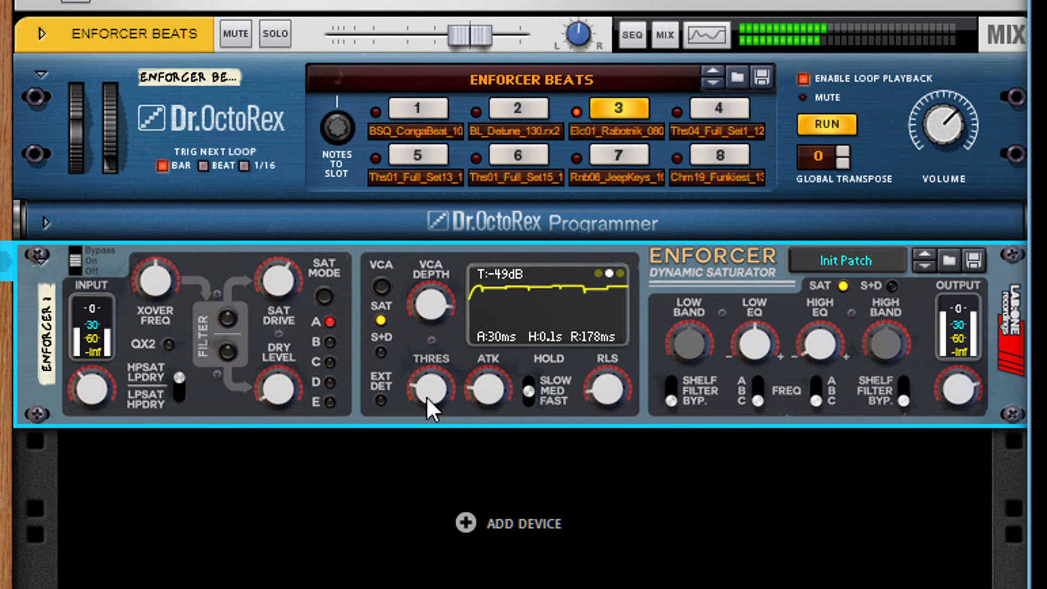
- Raise the threshold to -40.7 dB with less VCA depth, and compare the result against the bypassed signal
left_click_drag(428, 397, 415, 196)
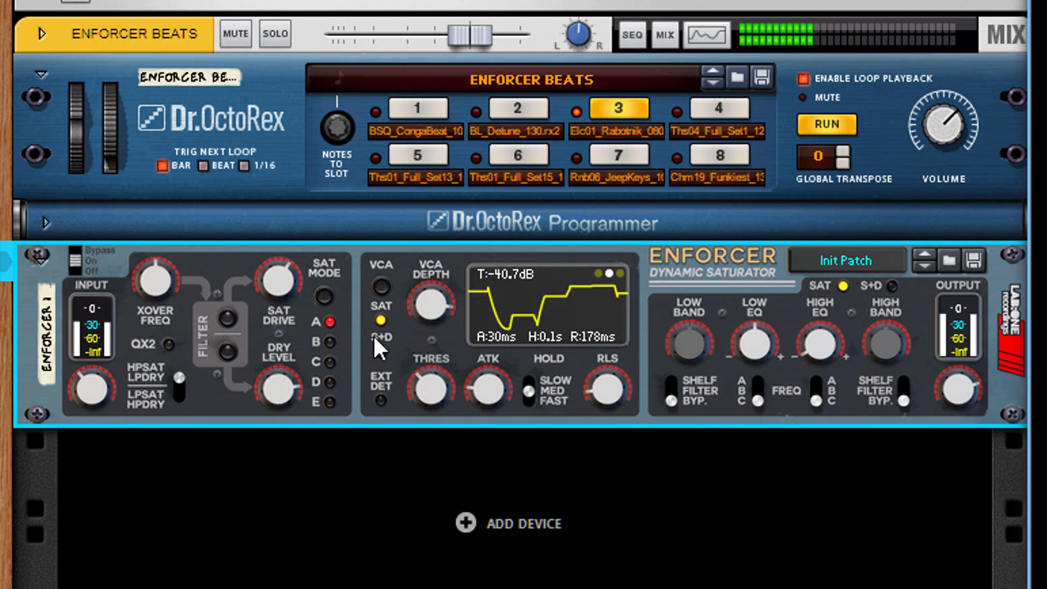
left_click_drag(428, 284, 437, 526)
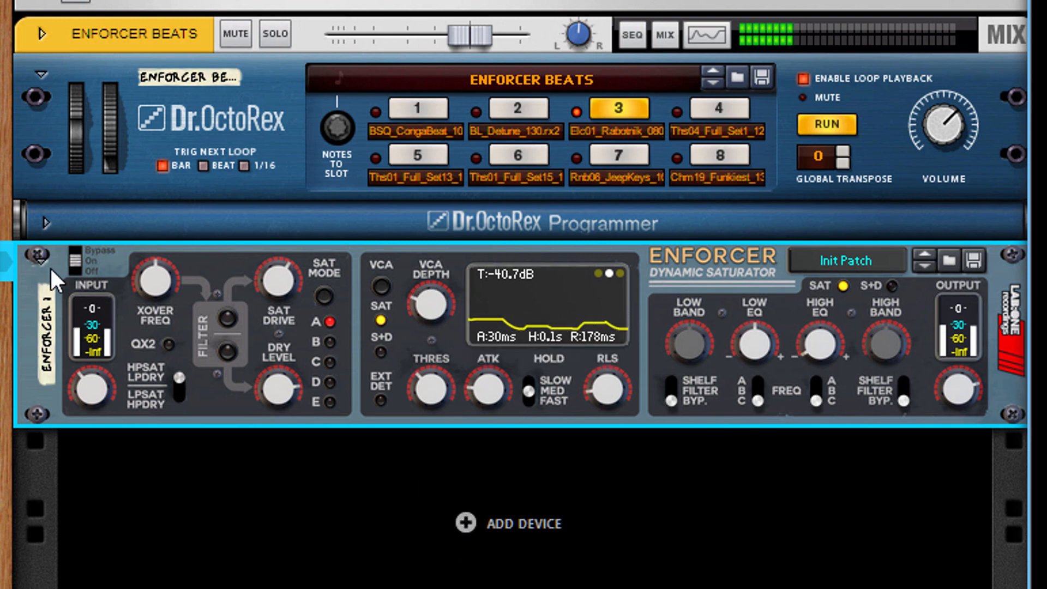
left_click(80, 251)
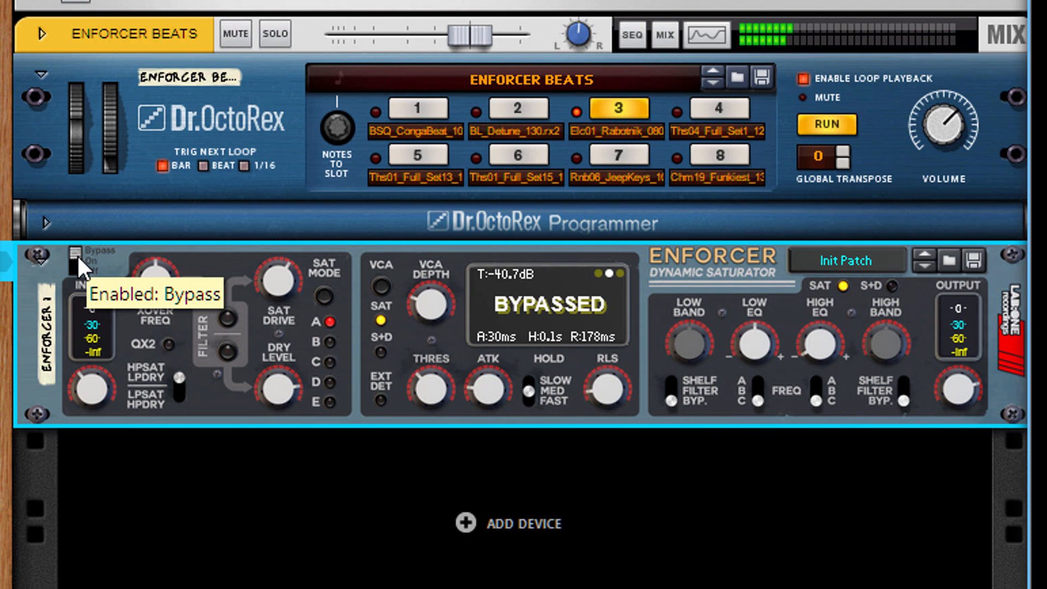
left_click(74, 257)
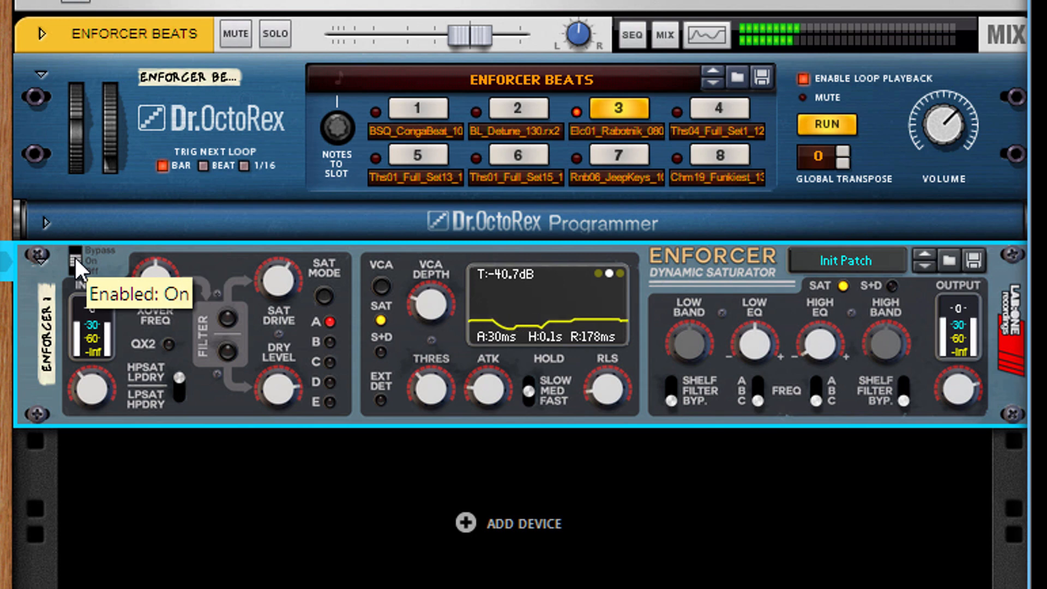
- Select saturation mode D, and switch Dr.OctoRex to loop 4 while the Enforcer is bypassed before turning it back on
left_click(329, 384)
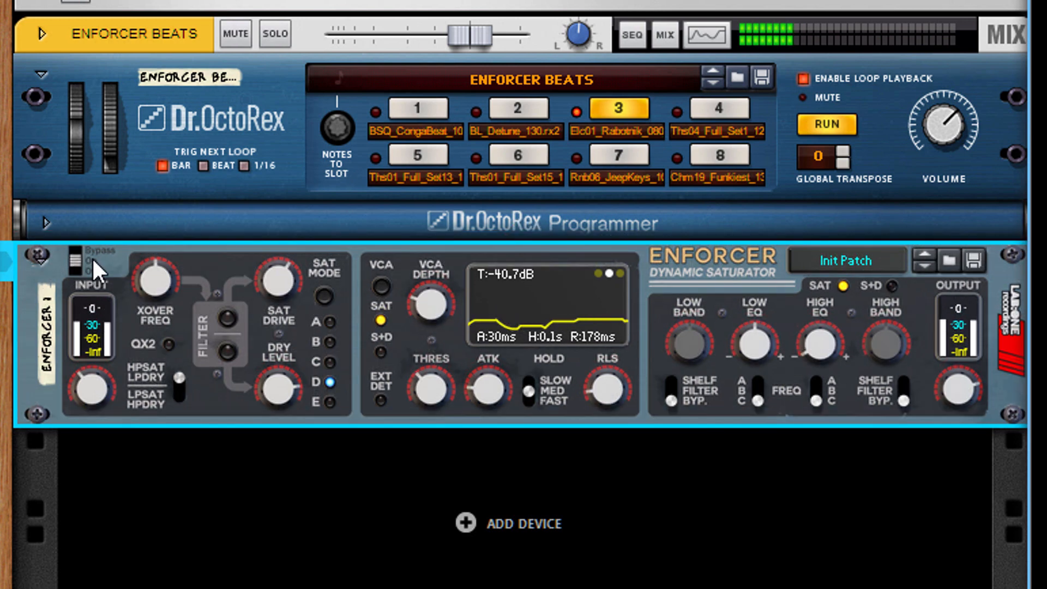
left_click(79, 254)
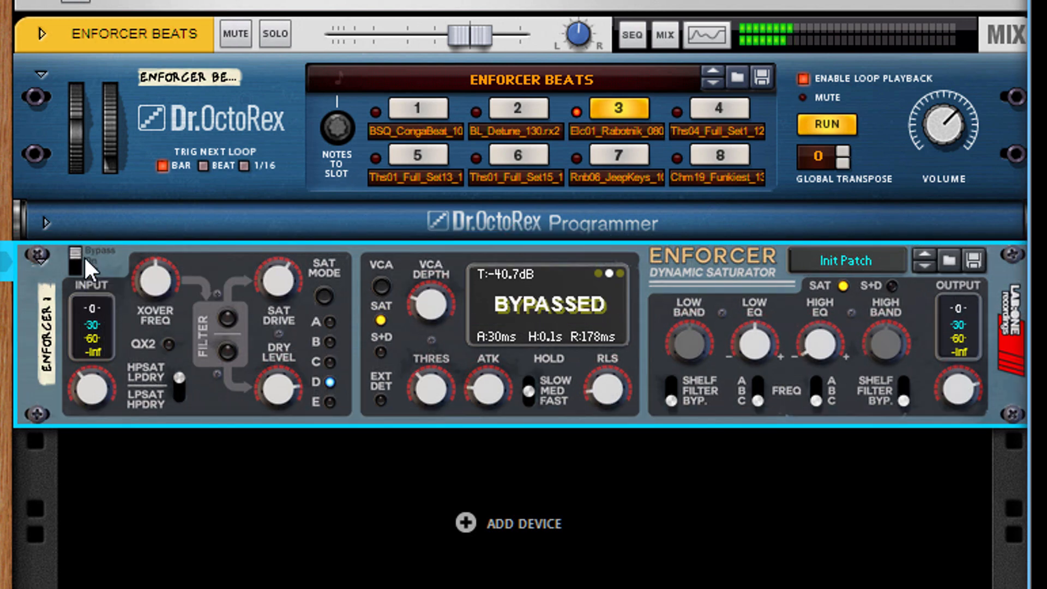
left_click(684, 104)
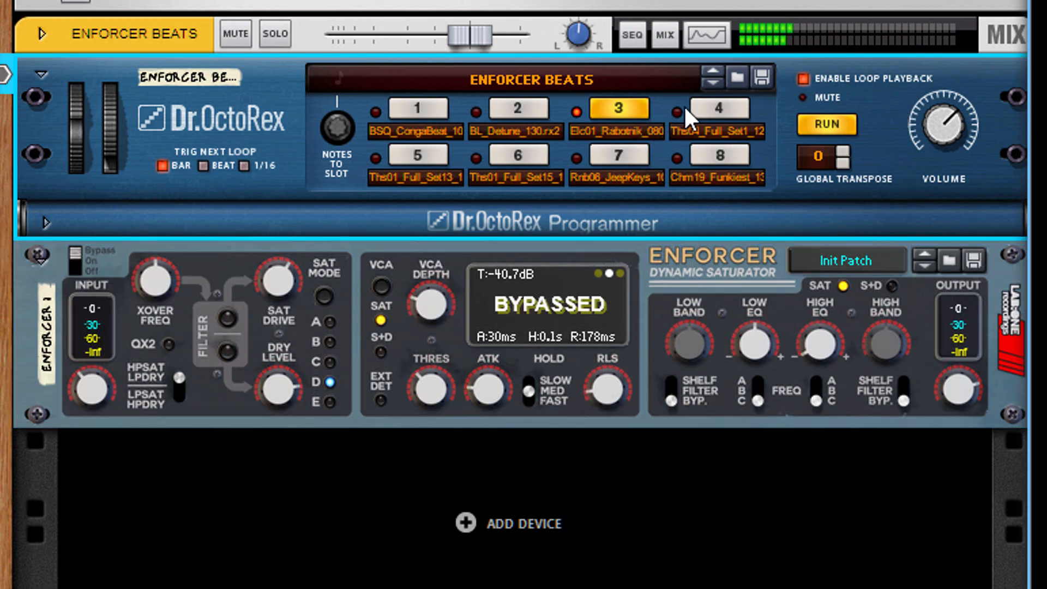
left_click(677, 109)
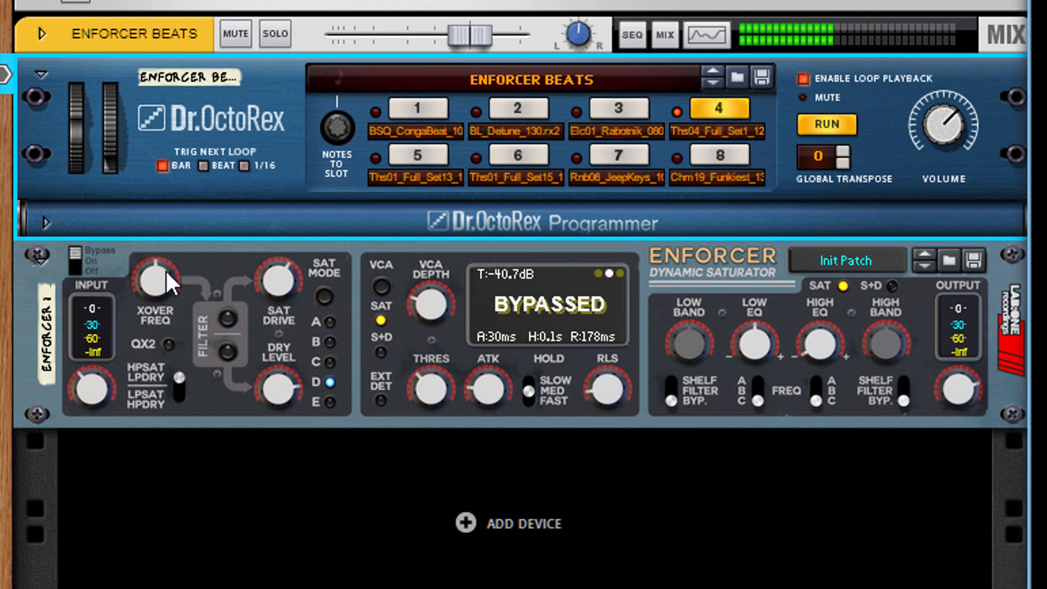
left_click_drag(73, 250, 81, 257)
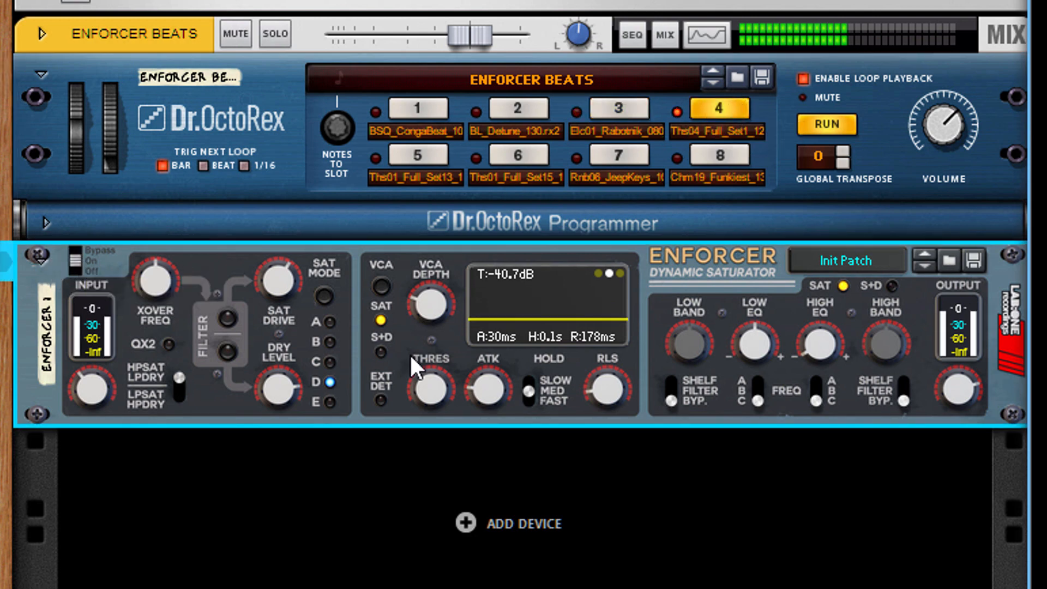
- Refine the envelope to 75 ms attack, fast hold and a -26.9 dB threshold
left_click_drag(495, 390, 491, 308)
left_click_drag(527, 392, 524, 414)
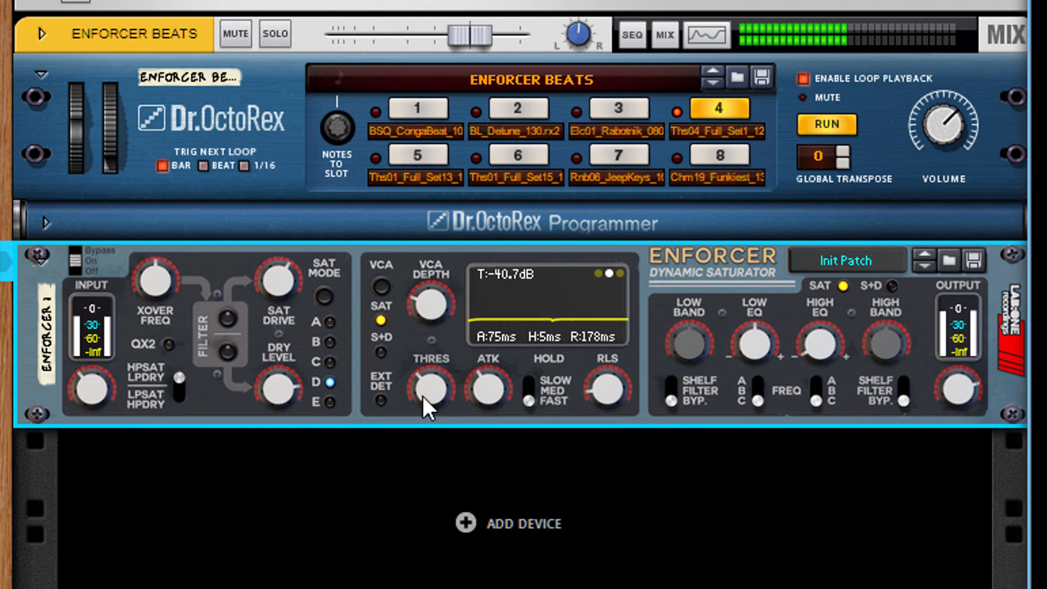
left_click_drag(423, 396, 447, 221)
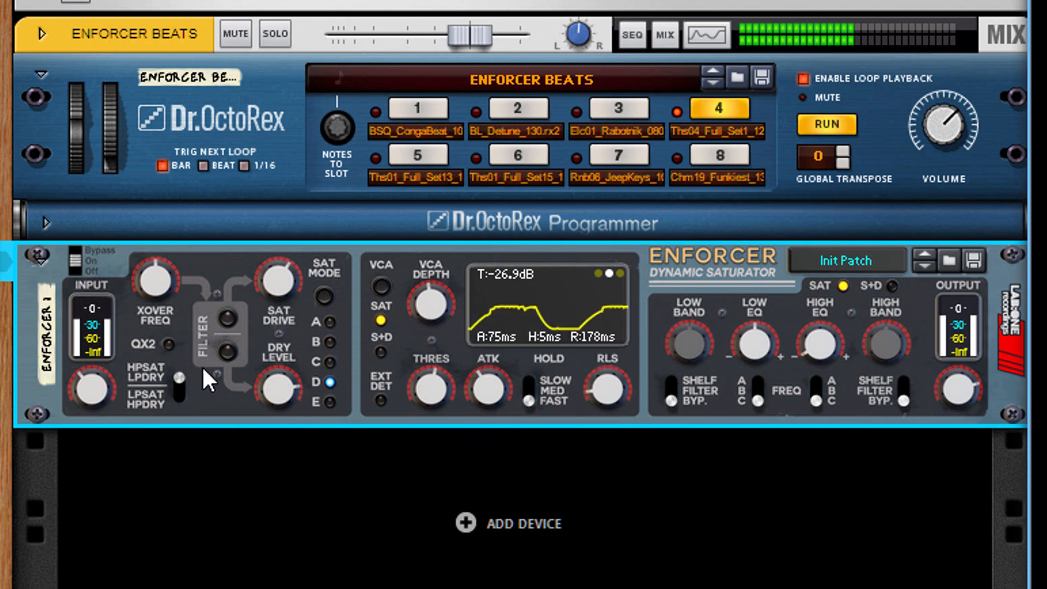
- Enable both the saturation and dry filters, lowering the crossover frequency and switching the routing to LPSAT/HPDRY
left_click(228, 351)
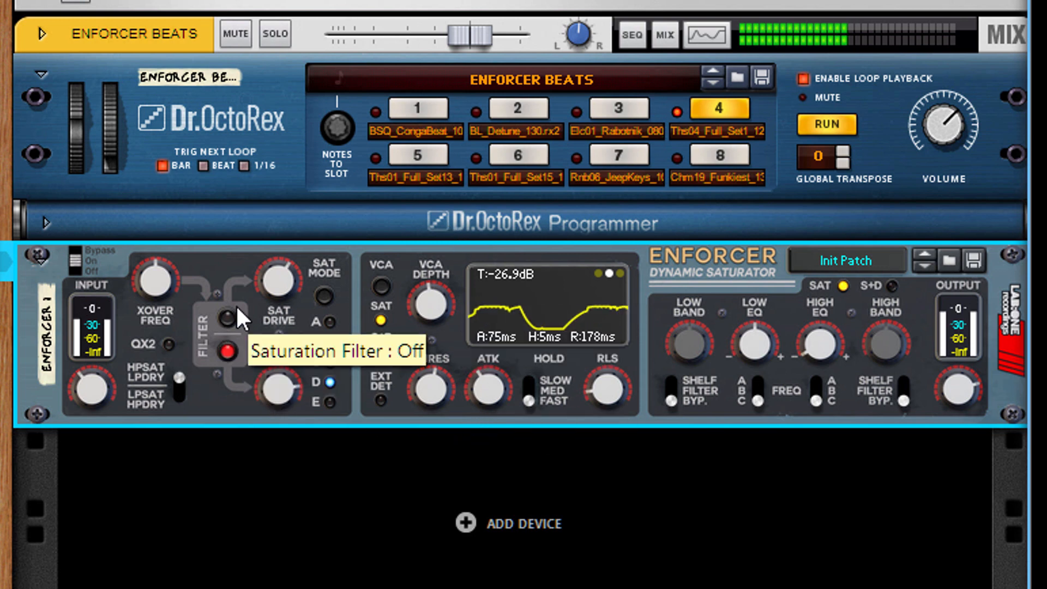
left_click(227, 318)
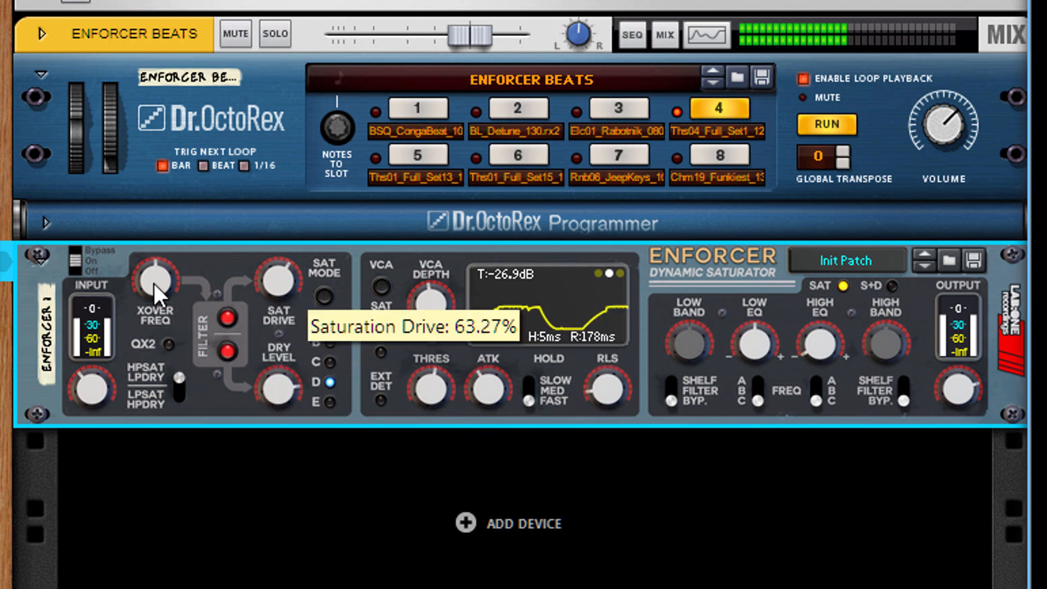
left_click_drag(154, 283, 163, 339)
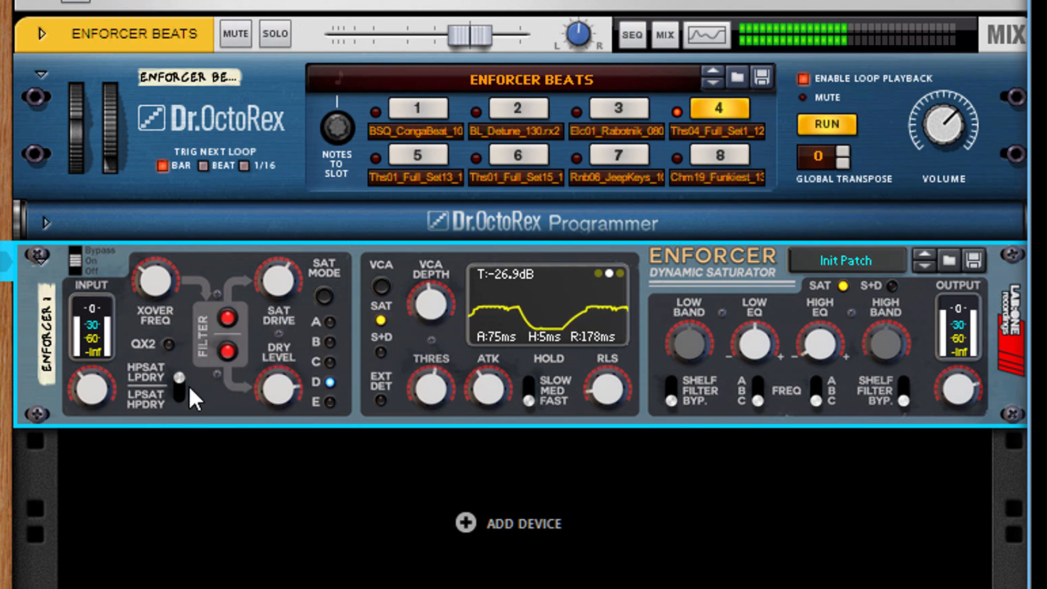
left_click(176, 393)
left_click_drag(169, 257, 207, 376)
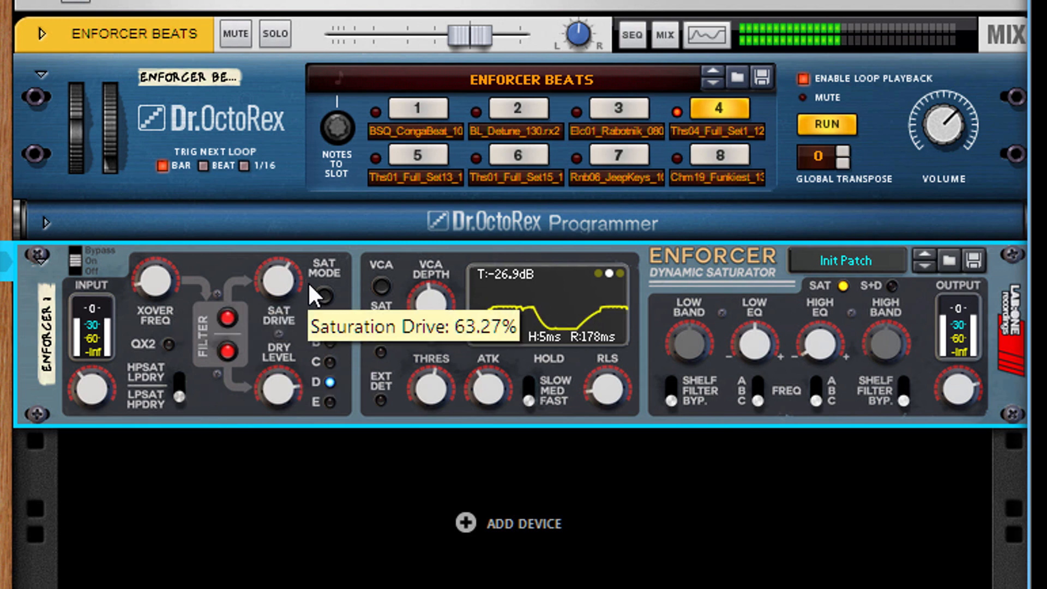
- Increase the saturation drive and change the saturation mode to B
left_click_drag(308, 284, 298, 174)
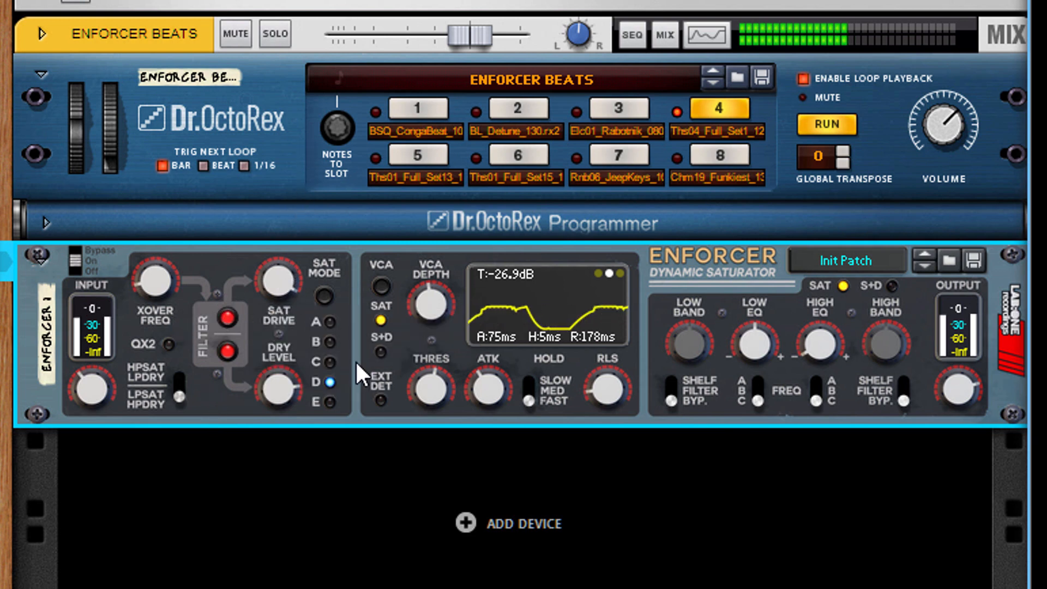
left_click(330, 352)
left_click(339, 342)
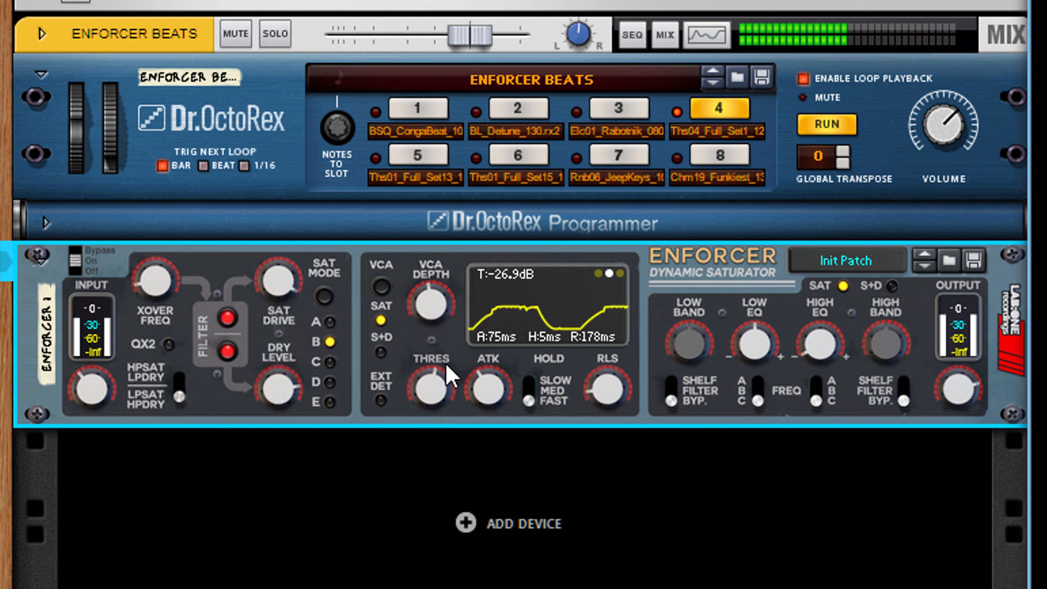
- Set the attack to 107 ms and raise the VCA depth, checking the envelope curve and switching to the waveform display
left_click_drag(483, 389, 501, 378)
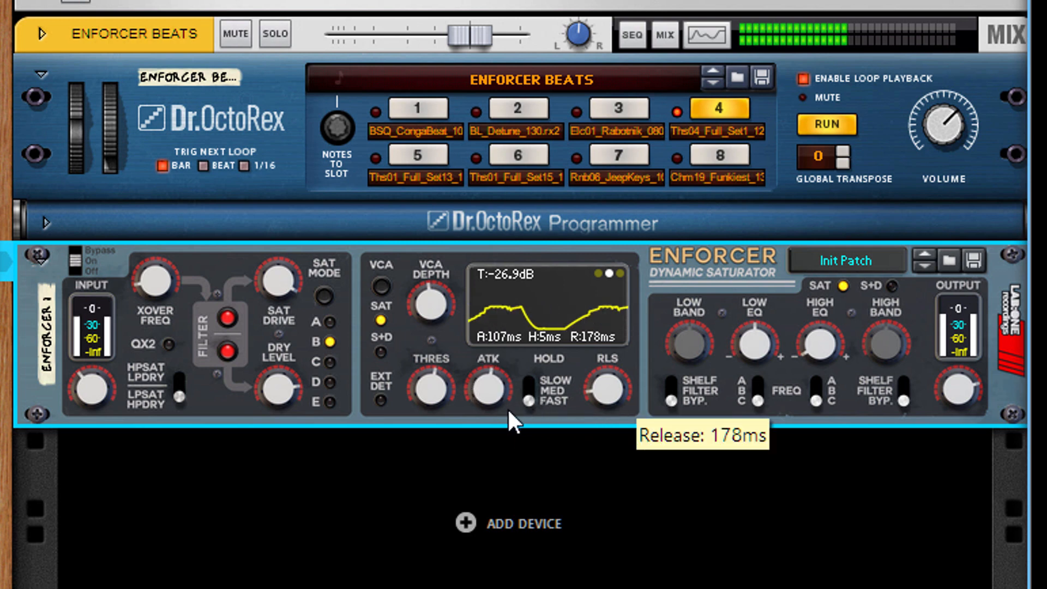
left_click(597, 273)
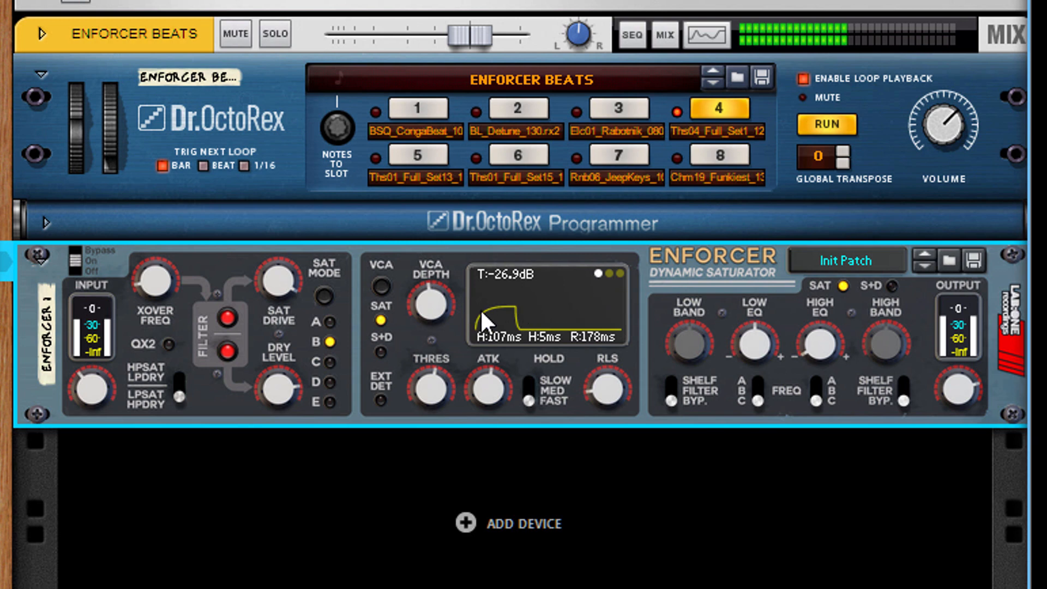
left_click(620, 273)
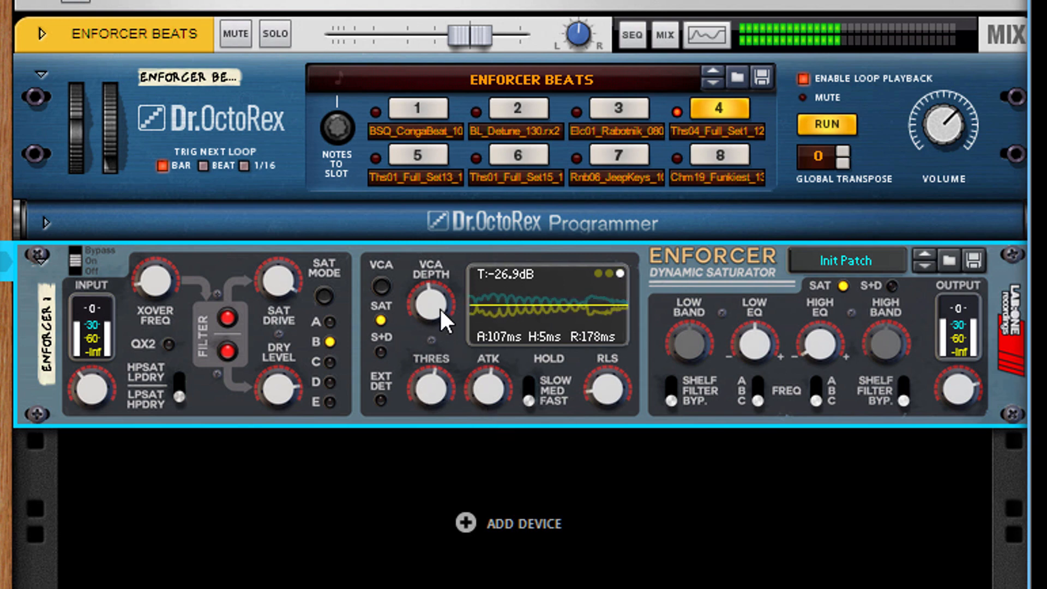
left_click_drag(440, 308, 439, 154)
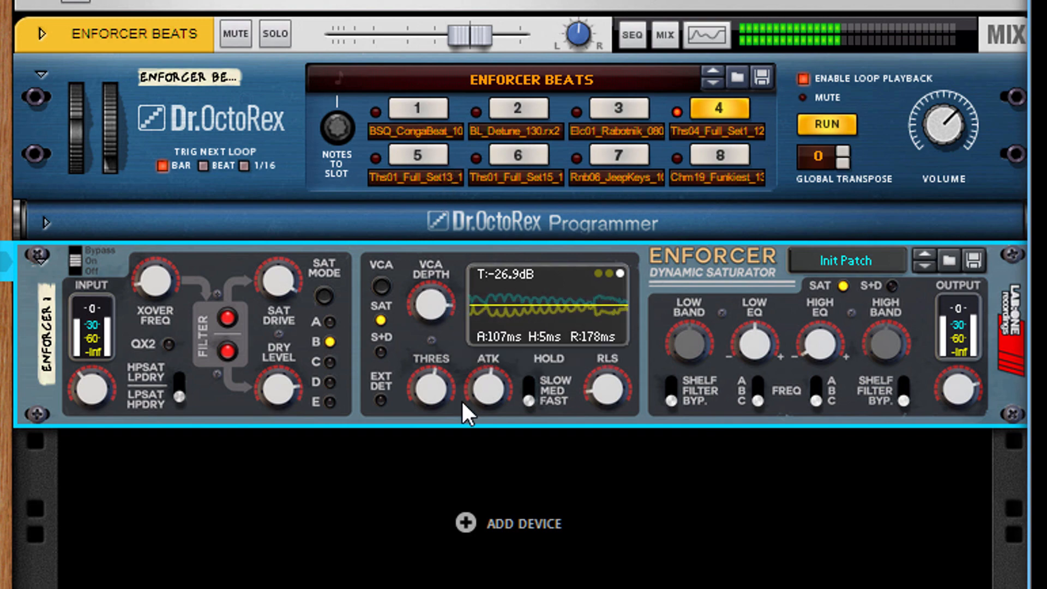
- Set the threshold to -39.9 dB, the attack to 42 ms and the crossover frequency to 78.2 Hz
left_click_drag(427, 386, 493, 468)
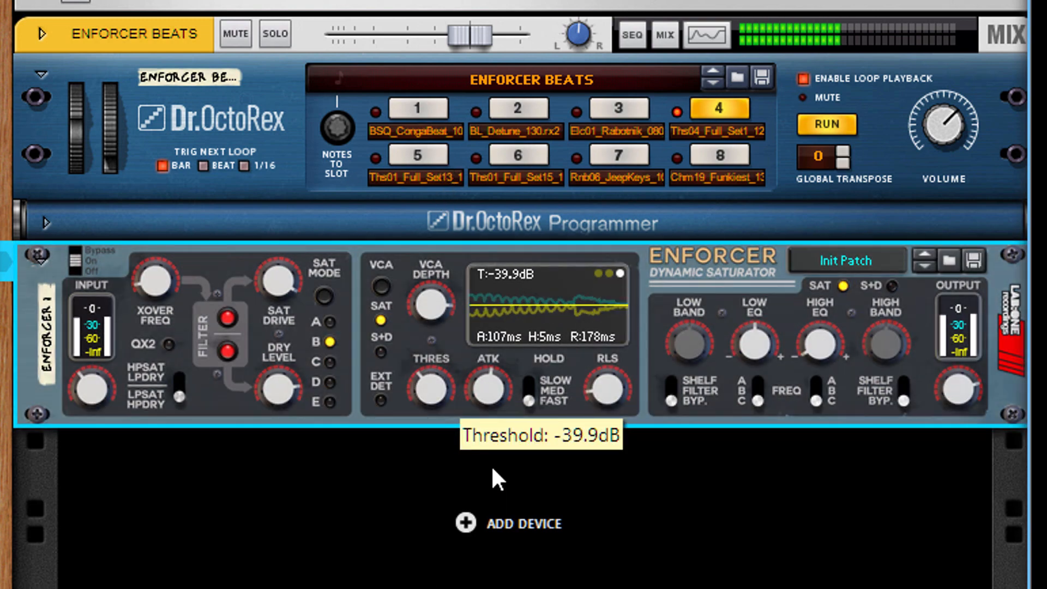
left_click_drag(492, 398, 492, 455)
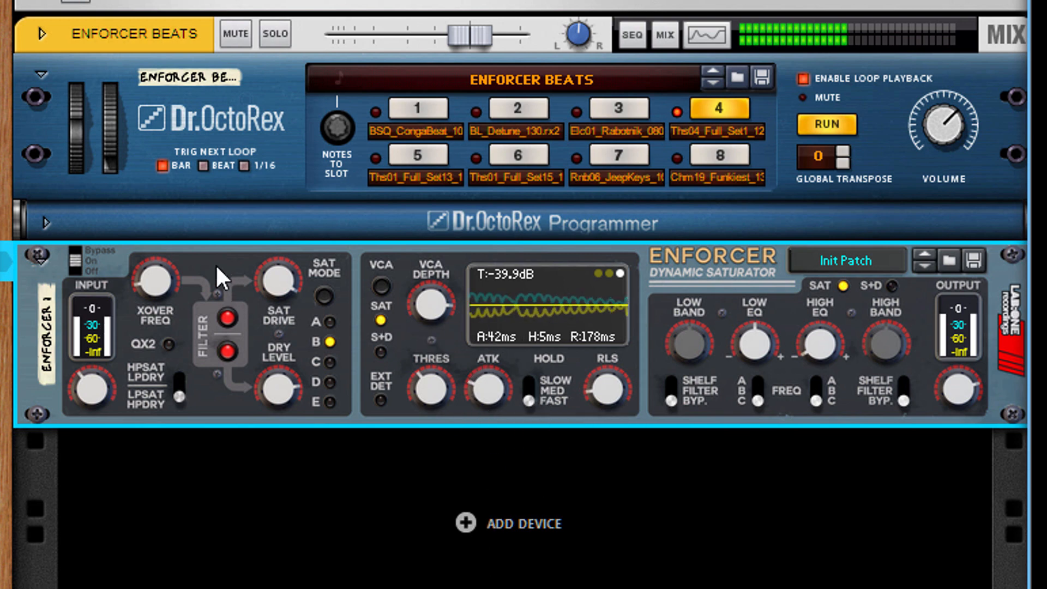
left_click_drag(152, 265, 145, 289)
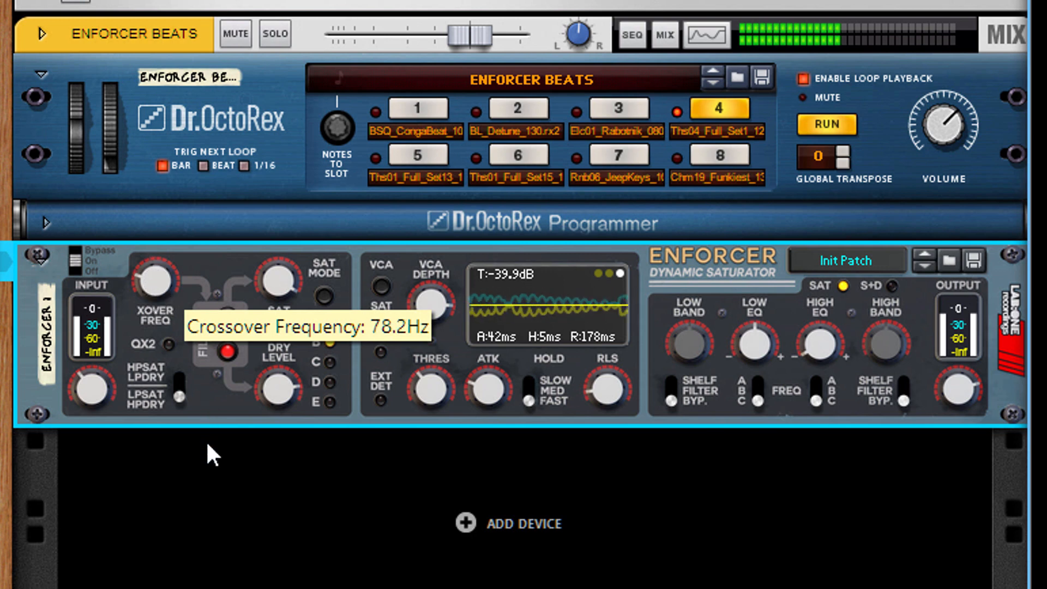
- Switch the filter routing to HPSAT/LPDRY with the dry filter disabled, and set the VCA depth to 41.00%
left_click(177, 379)
left_click_drag(168, 289, 201, 47)
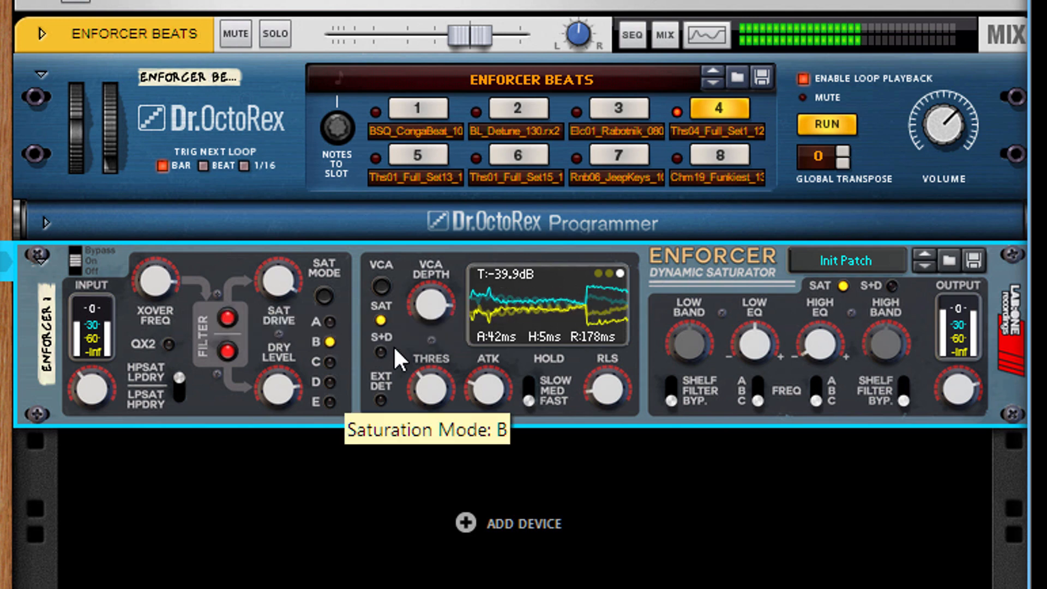
left_click_drag(418, 306, 425, 561)
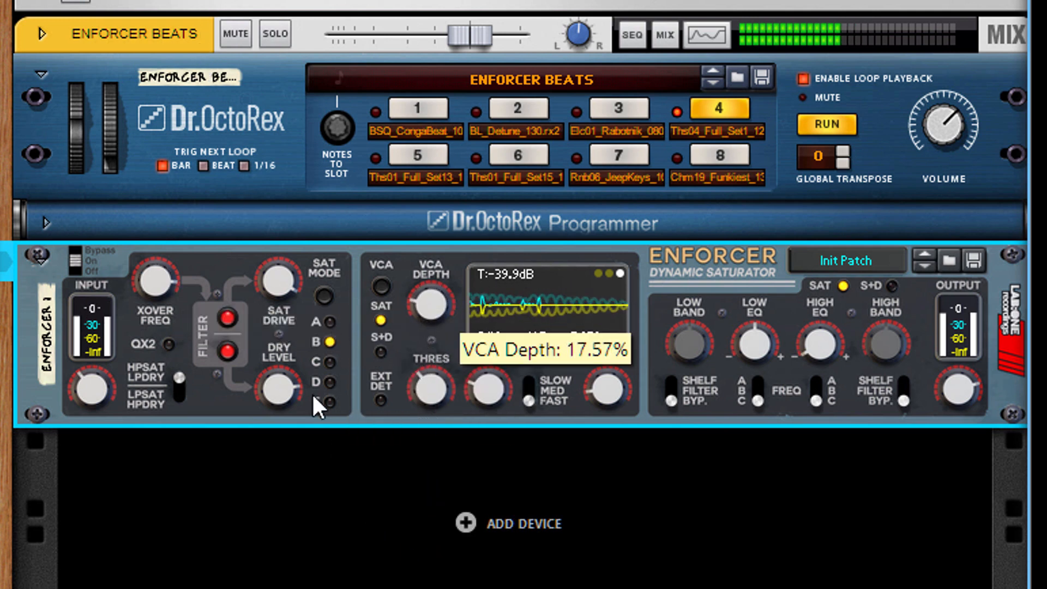
left_click(228, 350)
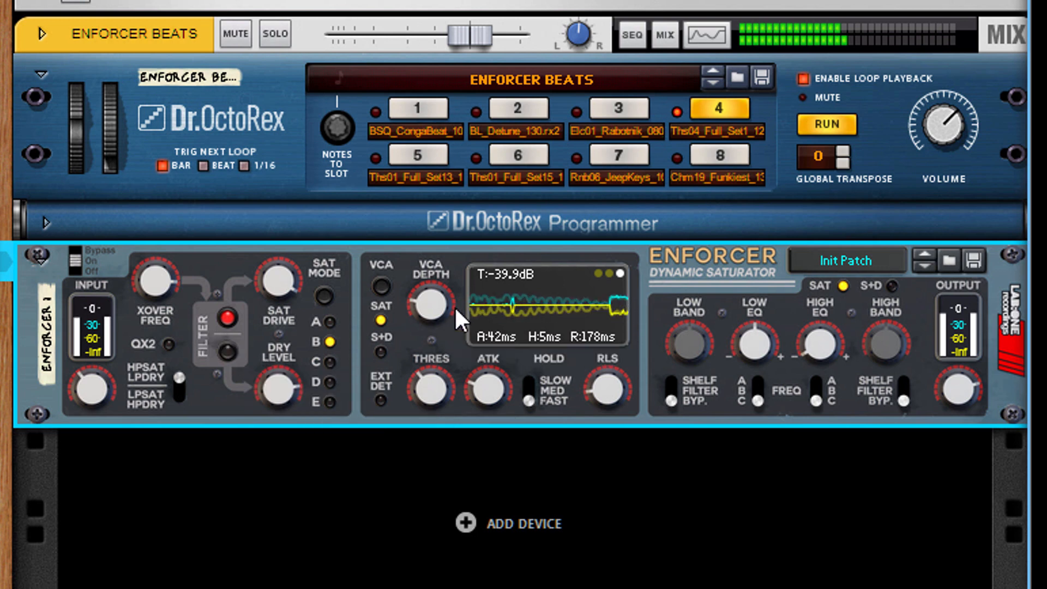
left_click_drag(455, 309, 444, 251)
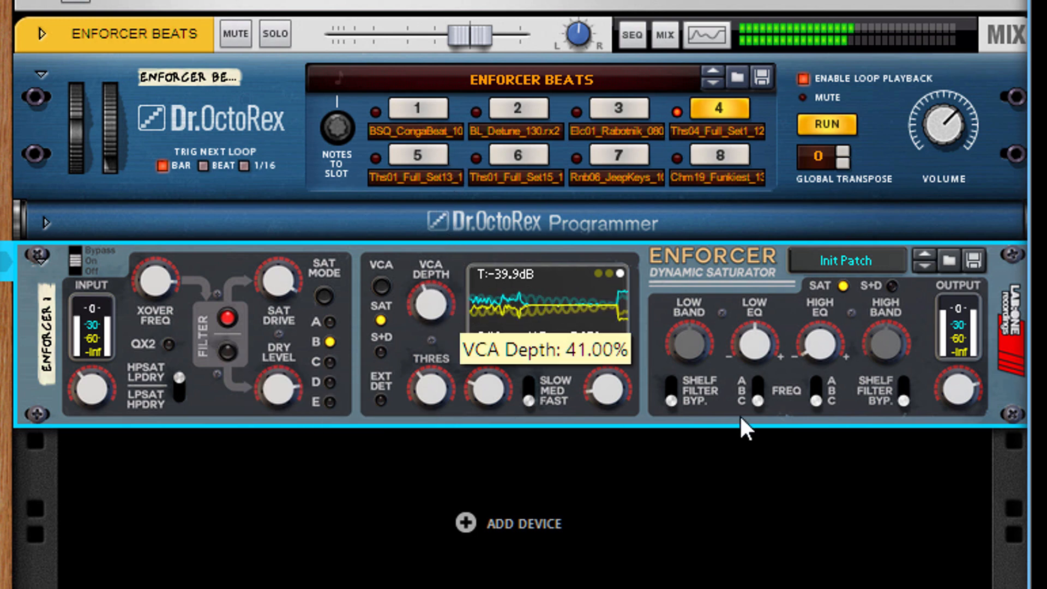
- Raise the high EQ, cut the low EQ to -16.0 dB, and put both the low and high bands in filter mode
left_click_drag(832, 352, 829, 222)
left_click_drag(752, 352, 751, 587)
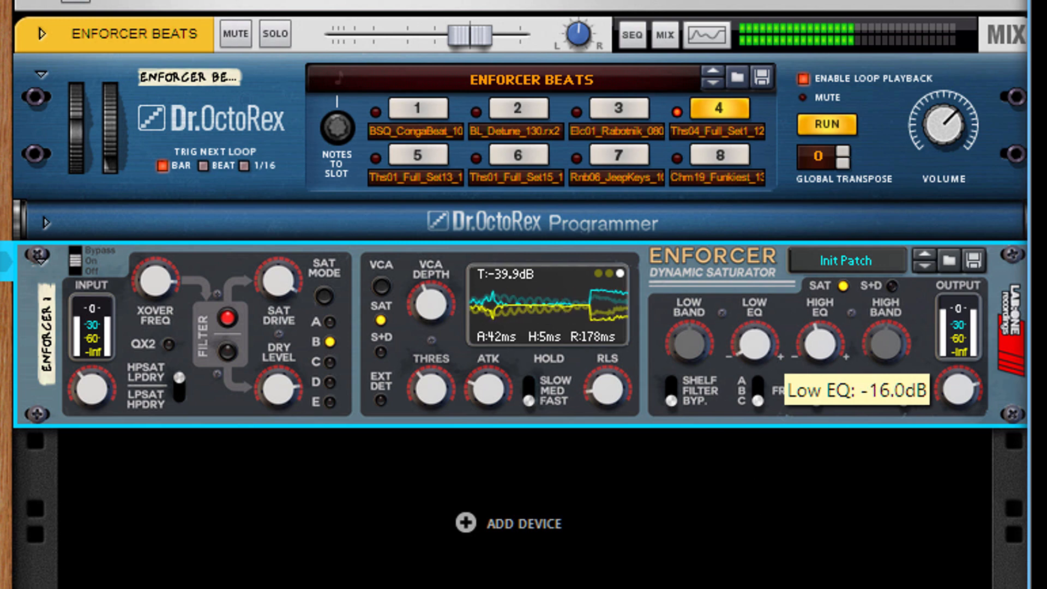
left_click(672, 381)
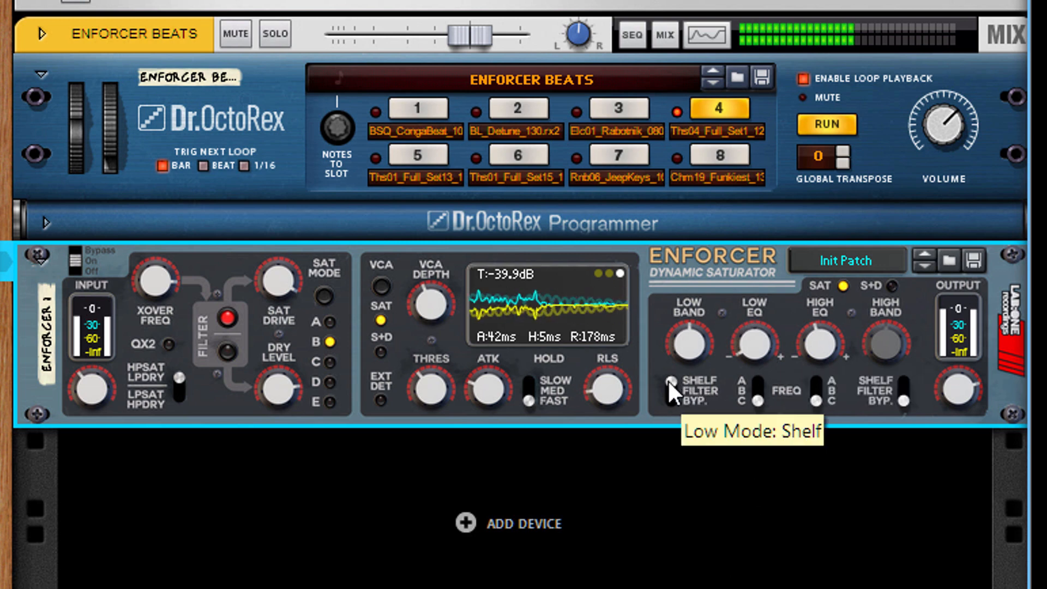
left_click(672, 390)
left_click_drag(689, 344, 693, 64)
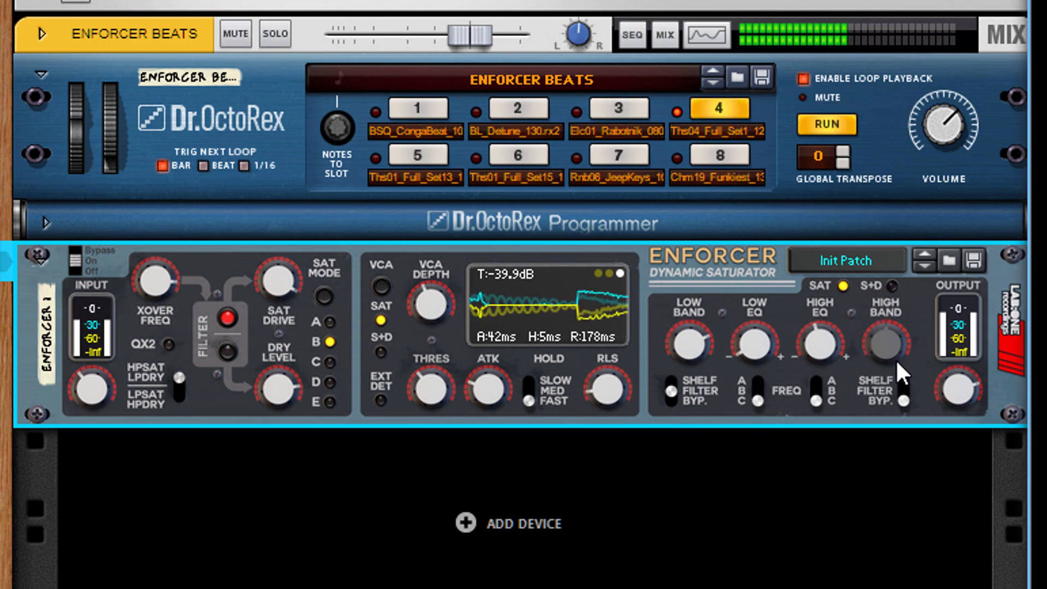
left_click(902, 389)
left_click_drag(883, 341, 620, 461)
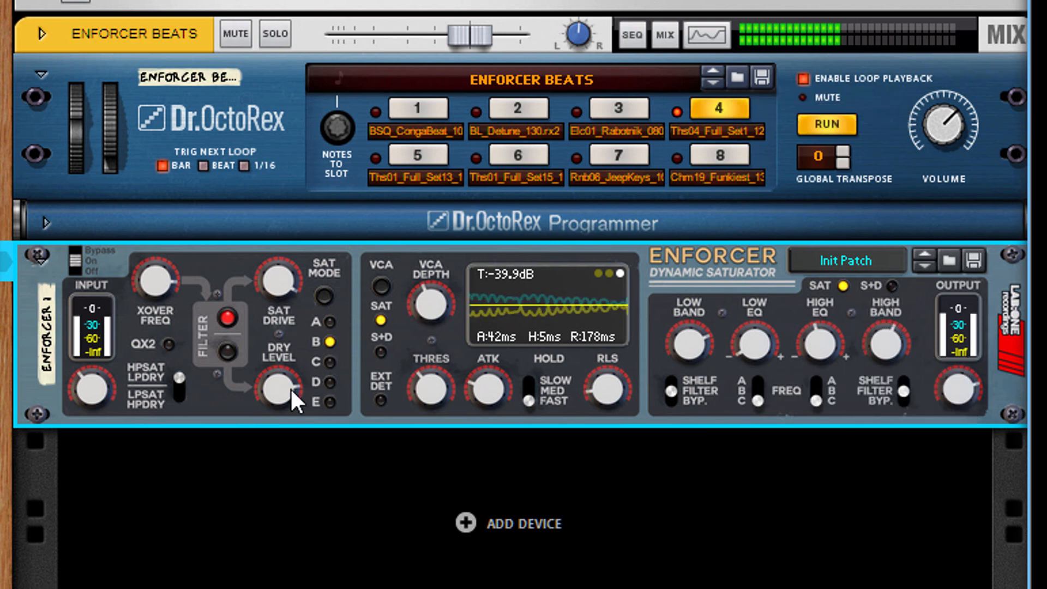
- Audition the saturated signal with the dry level at -∞ dB while lowering the crossover frequency, and compare the processing against bypass
left_click_drag(290, 388, 461, 393)
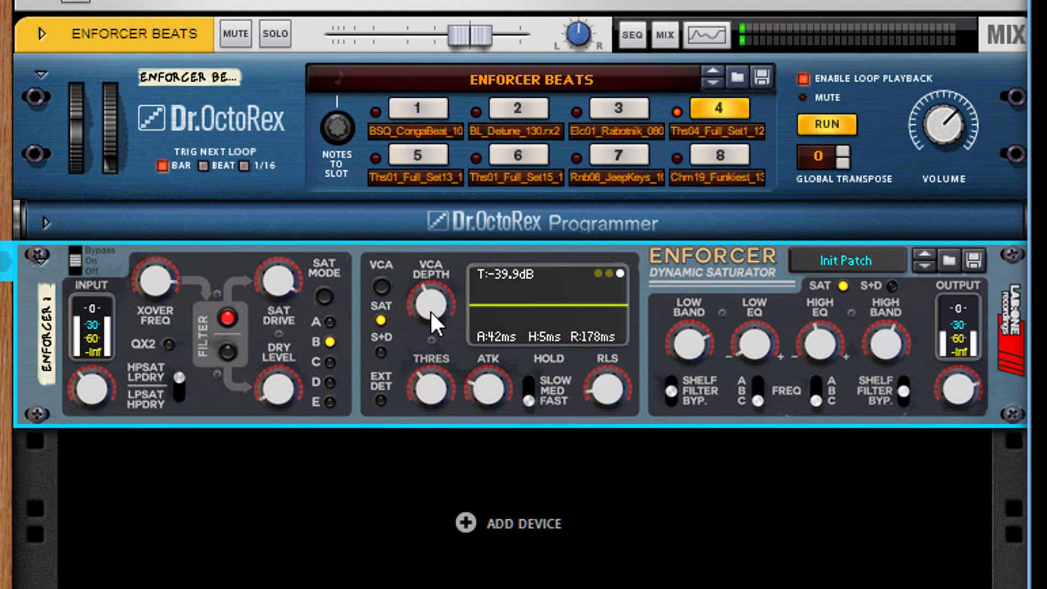
left_click_drag(429, 310, 437, 211)
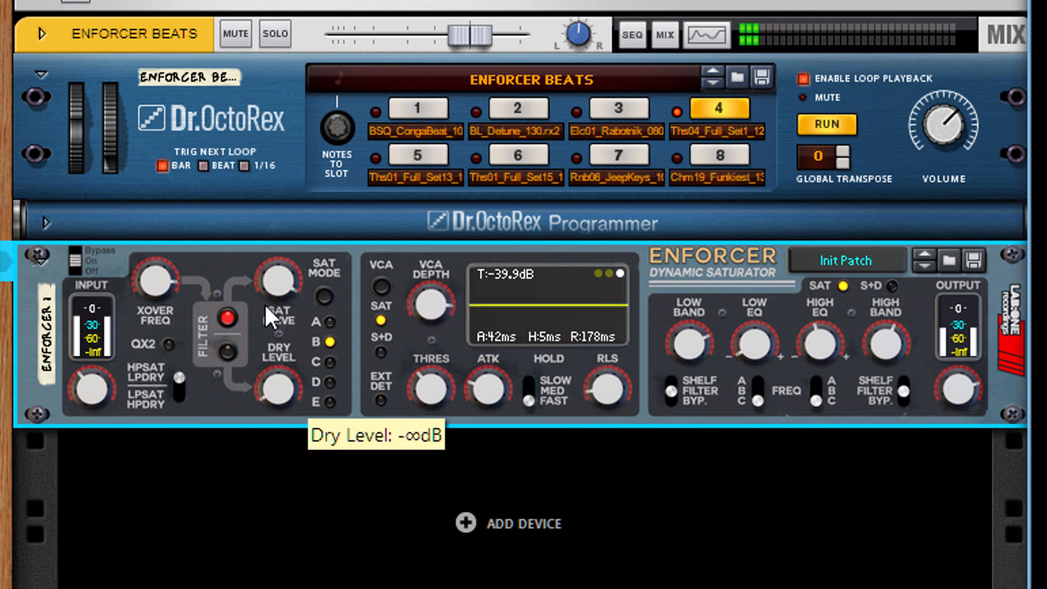
left_click_drag(173, 278, 167, 364)
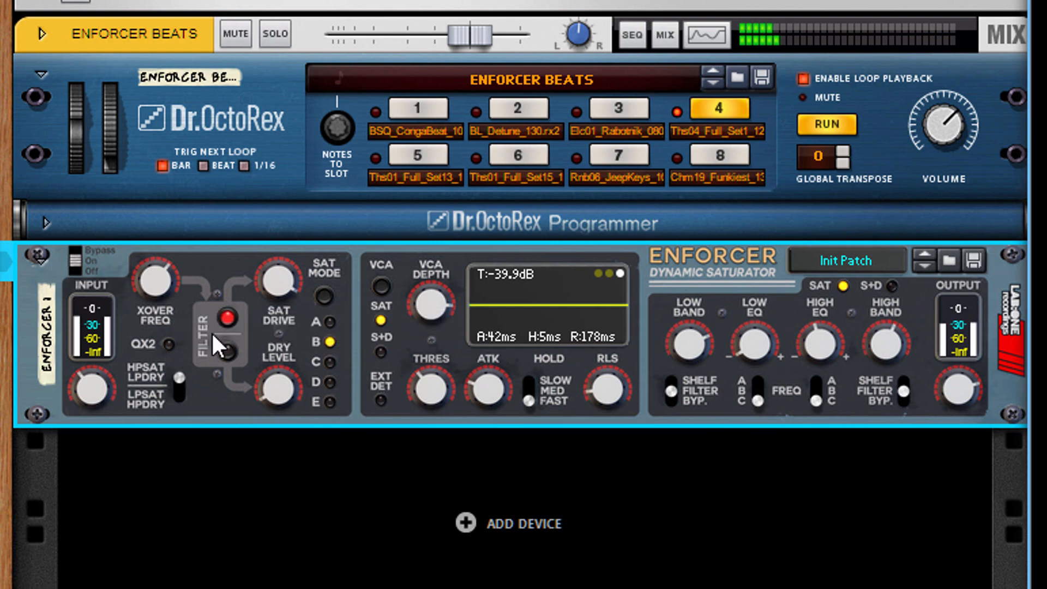
left_click_drag(74, 261, 76, 240)
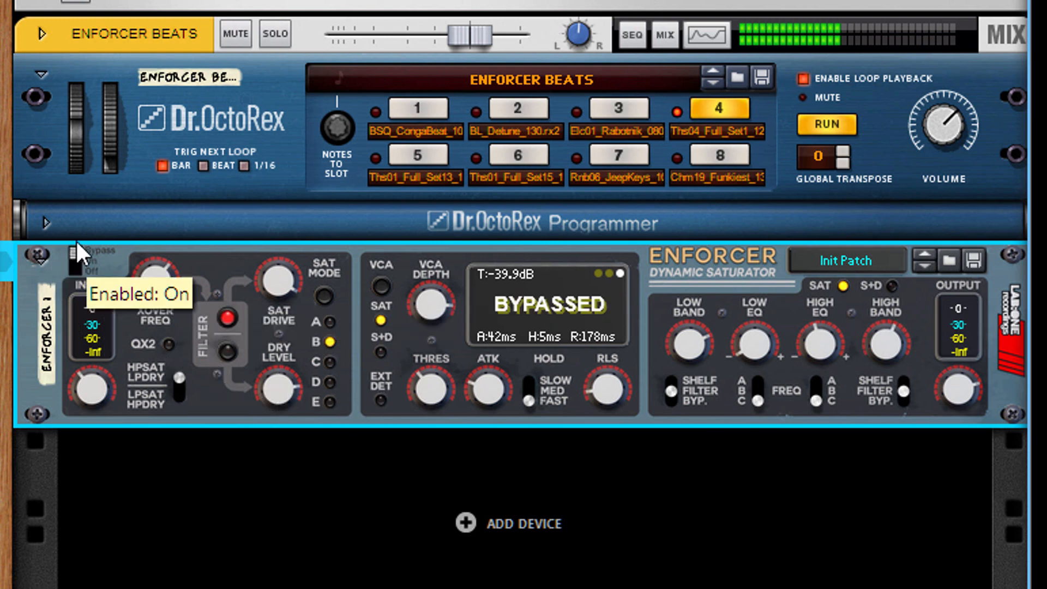
left_click(71, 260)
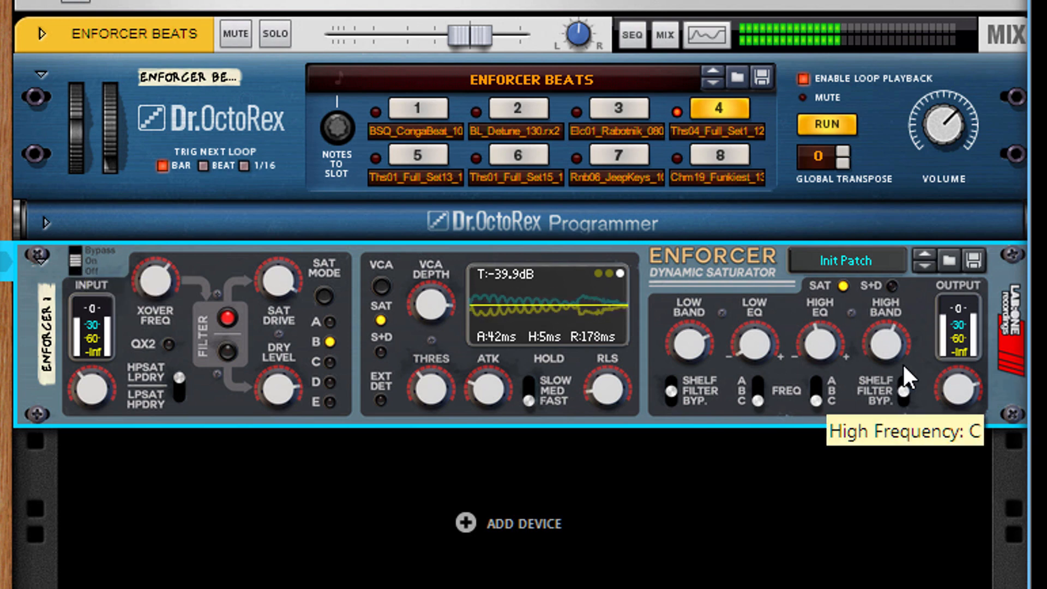
- Set the high filter to 2574 Hz, apply the EQ to S+D, and lower the low filter with the low EQ at 0.0 dB
mouse_move(889, 337)
left_mouse_down()
mouse_move(901, 283)
mouse_move(778, 344)
mouse_move(878, 336)
mouse_move(895, 412)
mouse_move(900, 343)
left_mouse_up()
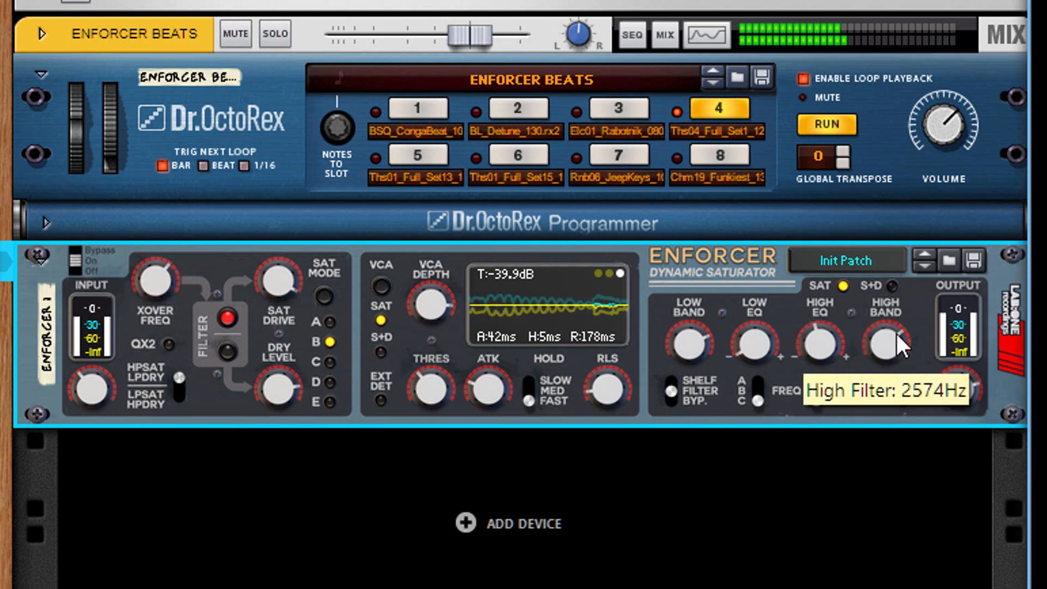
left_click(892, 284)
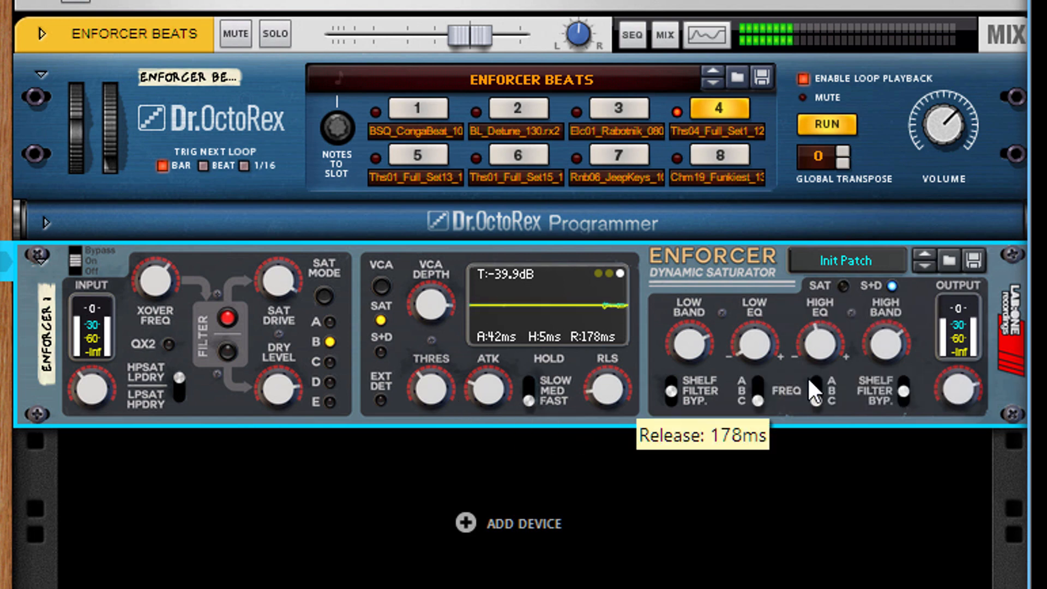
left_click_drag(686, 334, 729, 572)
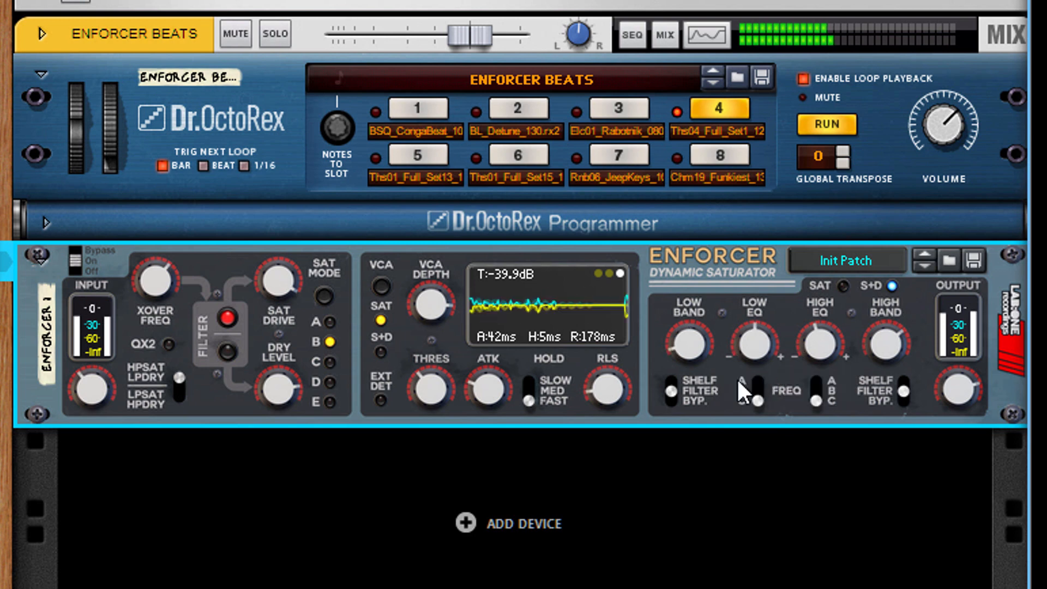
left_click_drag(698, 348, 689, 426)
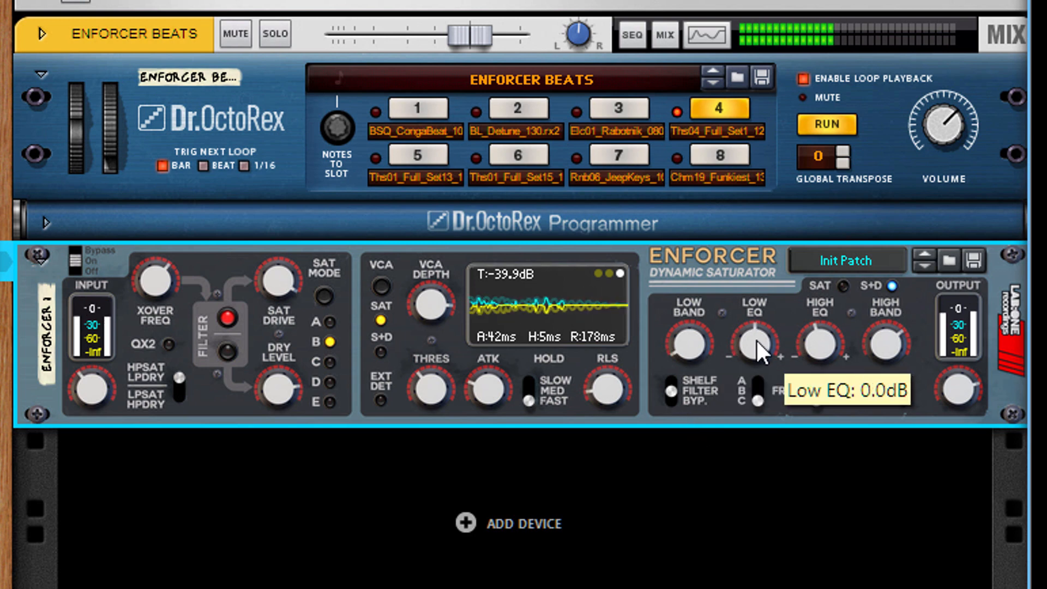
left_click_drag(757, 340, 756, 588)
left_click(768, 350, "ctrl")
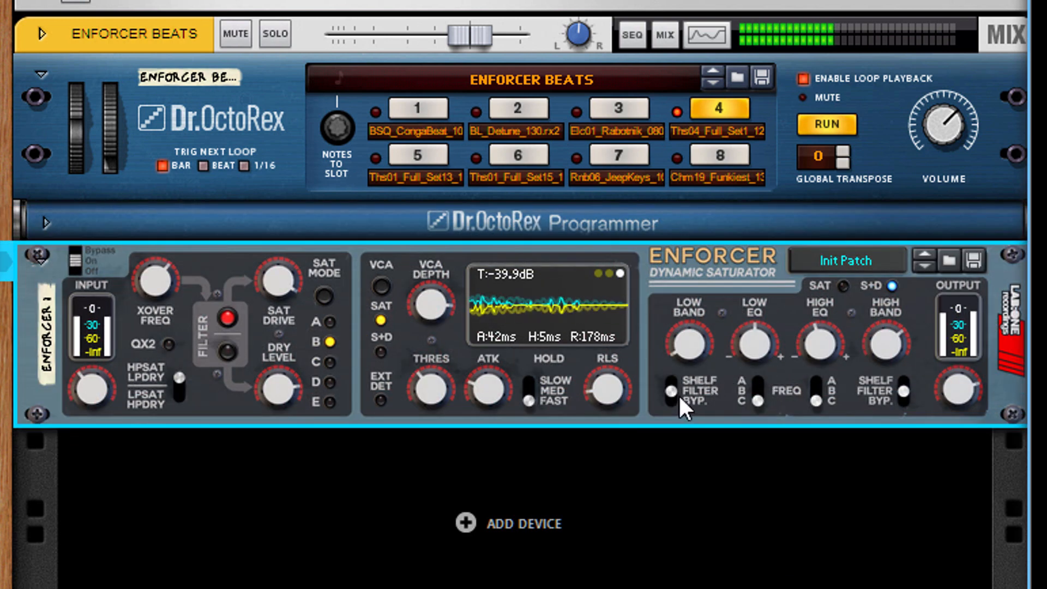
- Switch the low band to shelf mode, setting the low EQ to -13.3 dB and the low shelf to 1.1 dB
left_click(670, 380)
left_click_drag(698, 347, 699, 263)
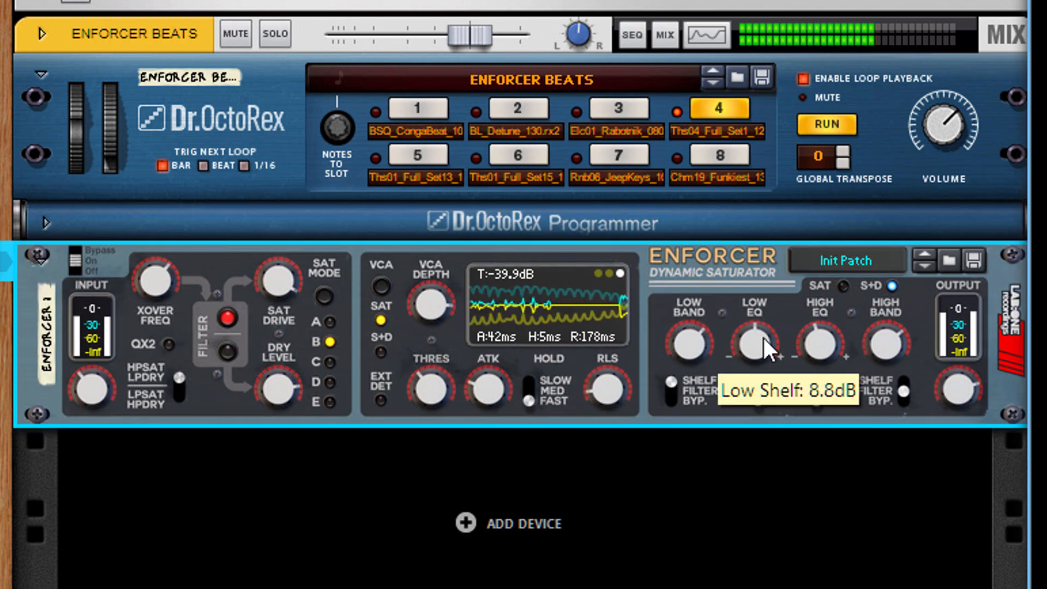
left_click_drag(755, 350, 793, 441)
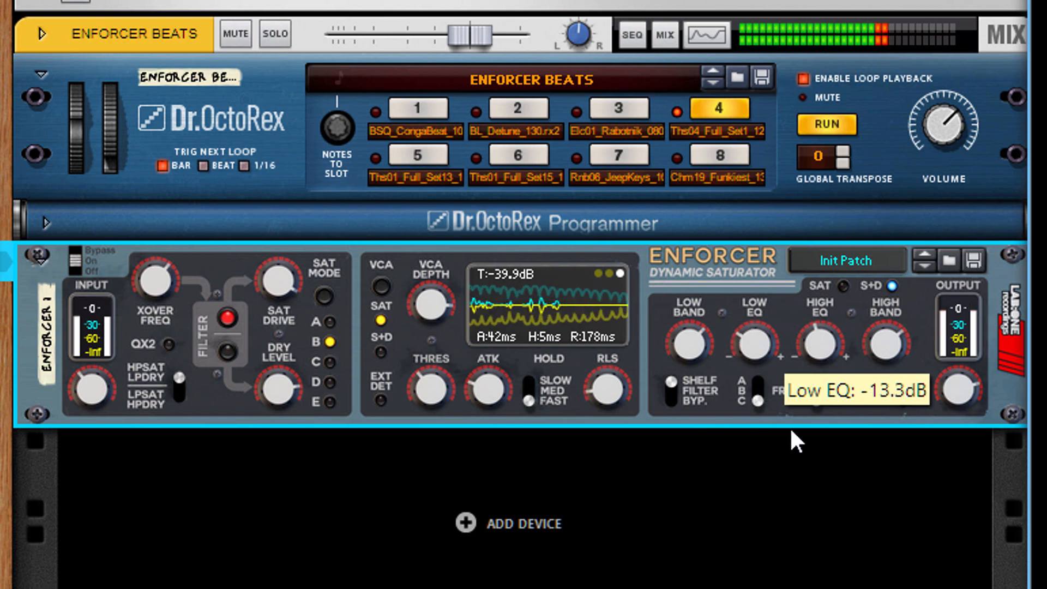
left_click_drag(698, 344, 699, 398)
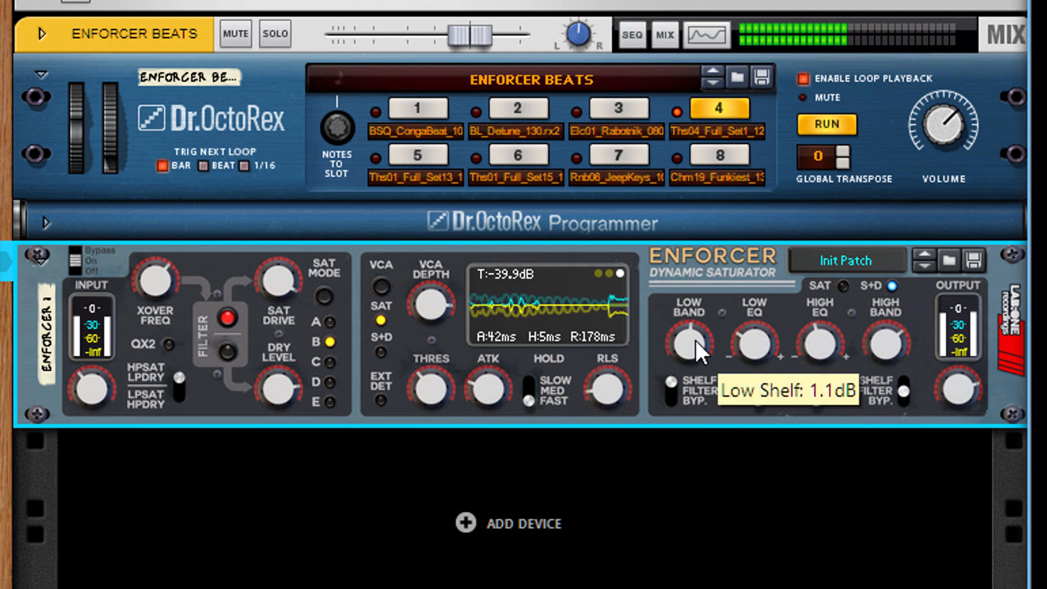
- Set the high EQ to 10.3 dB and the high filter to 785 Hz, returning the EQ to SAT with the low shelf reduced
left_click_drag(823, 339, 825, 255)
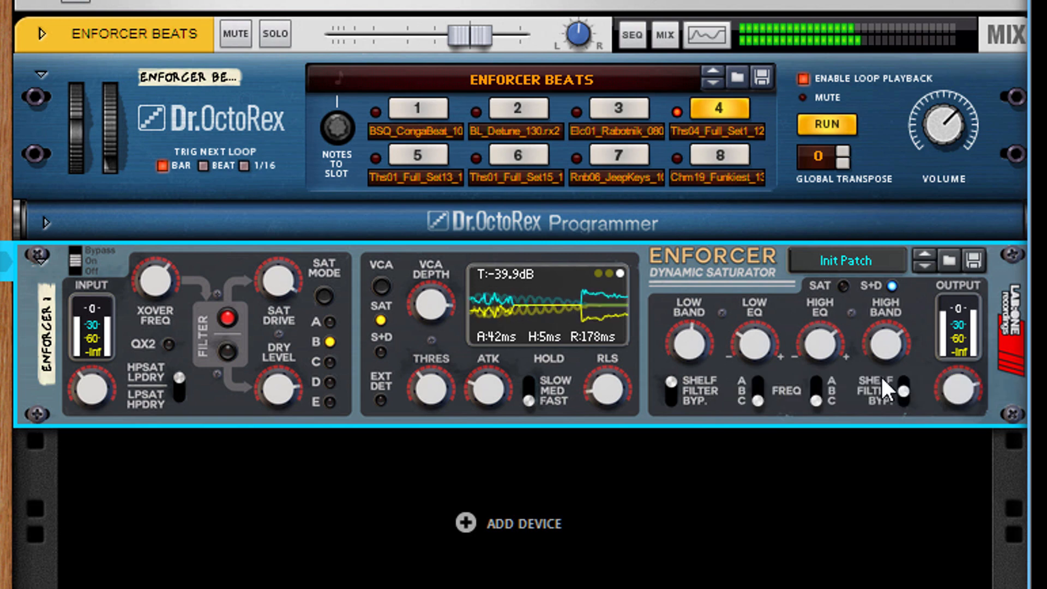
left_click_drag(900, 377, 900, 443)
left_click_drag(897, 334, 893, 277)
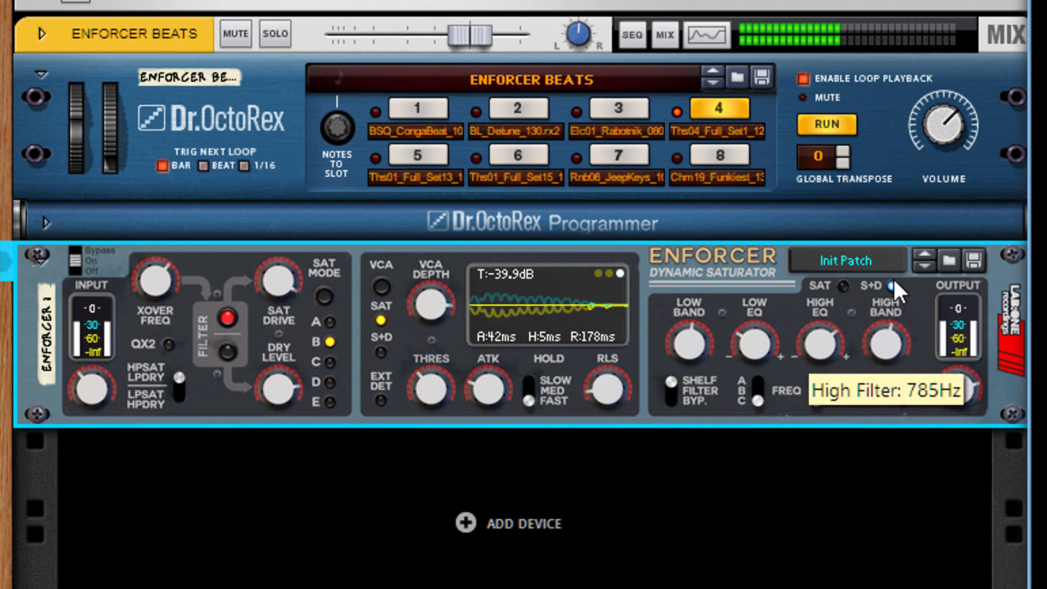
left_click(844, 286)
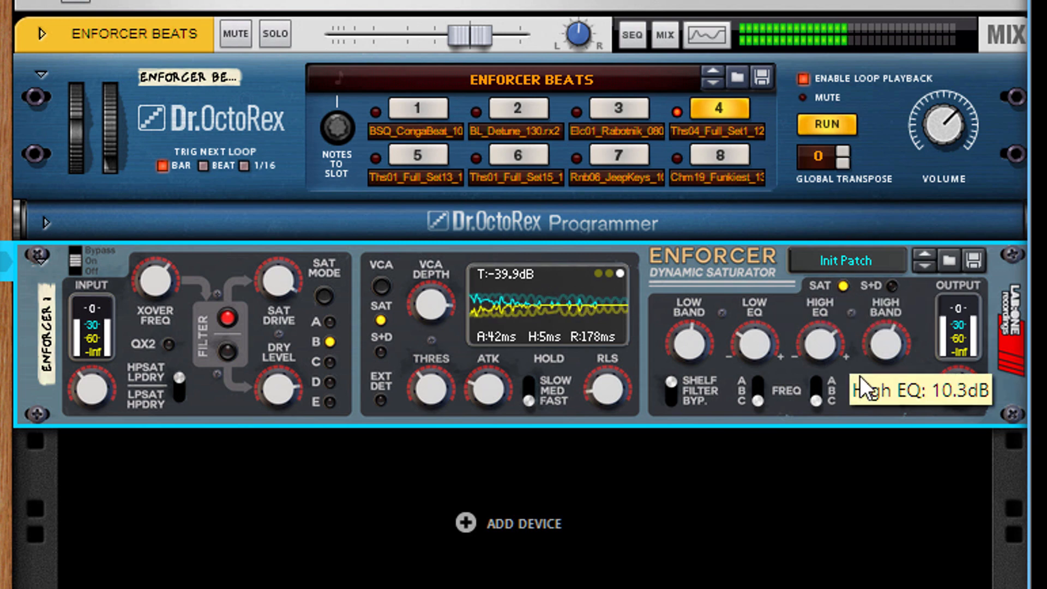
left_click_drag(698, 353, 740, 426)
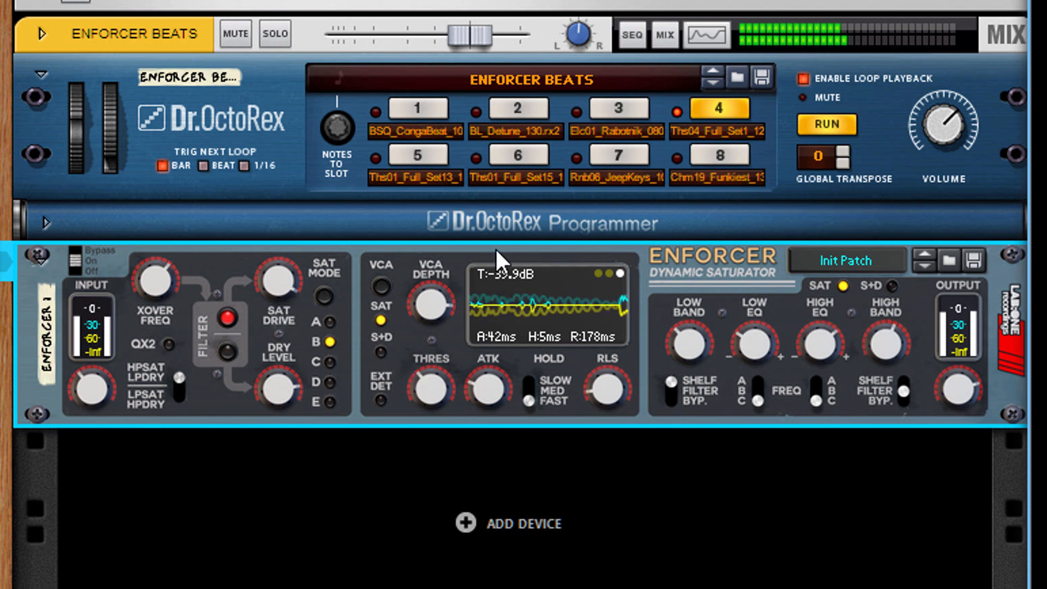
- Bypass the Enforcer, switch the Dr.OctoRex to loop slot 5, and turn the processing back on
left_click(79, 257)
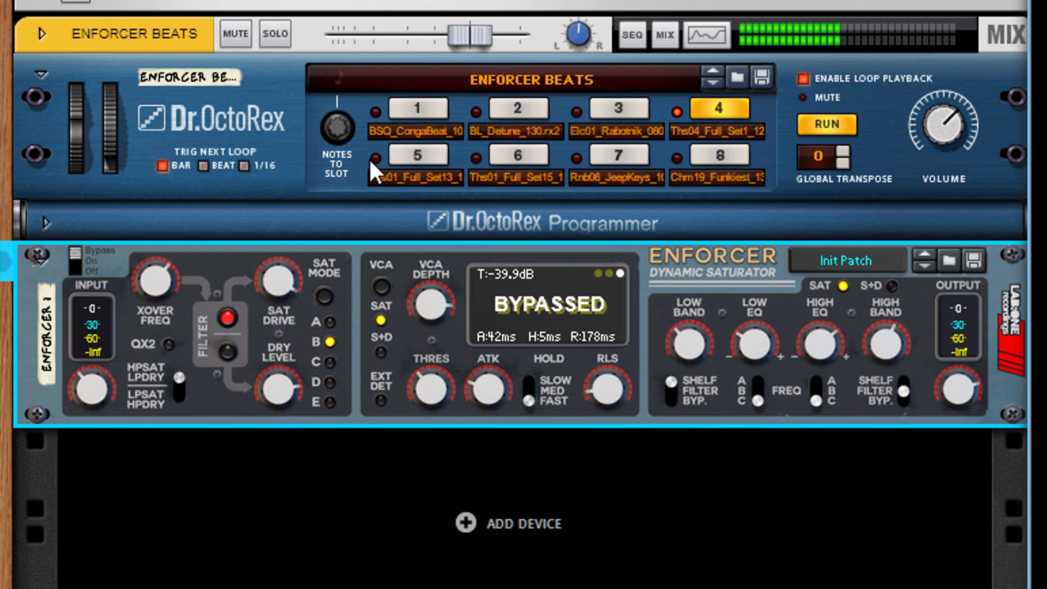
left_click(401, 155)
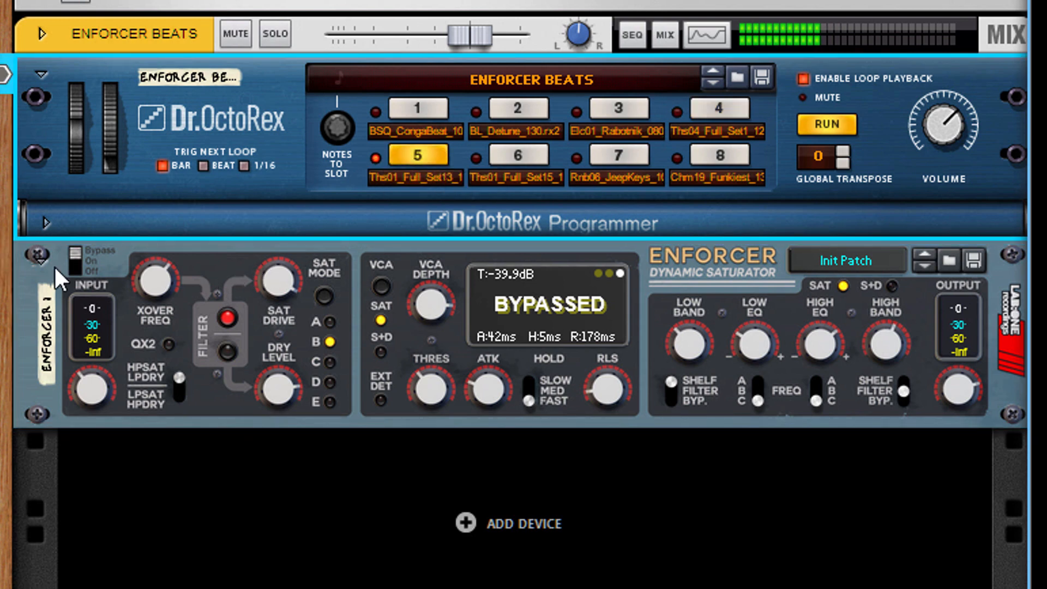
left_click(82, 244)
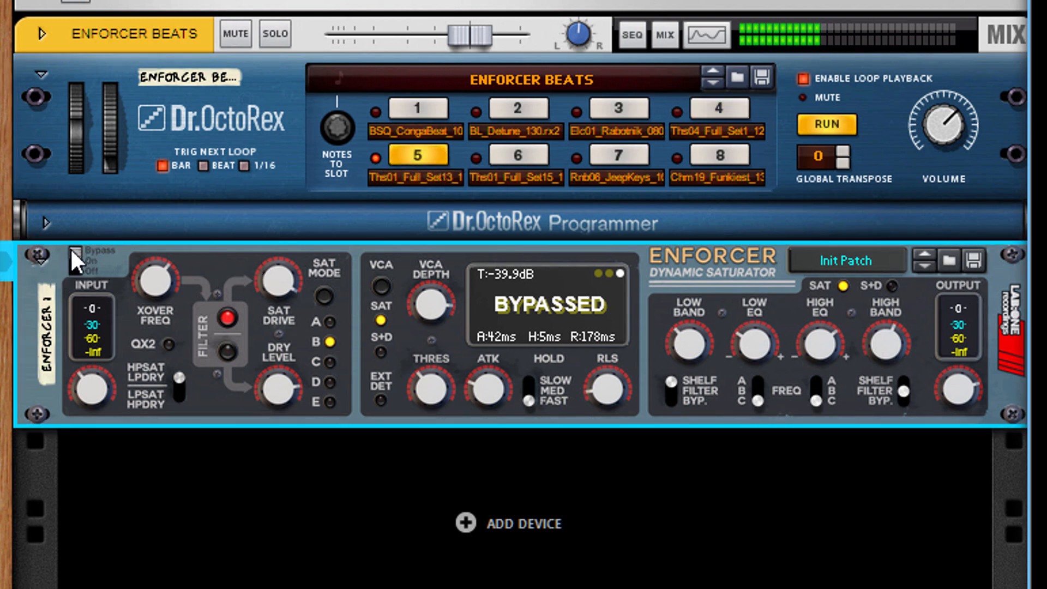
left_click(71, 262)
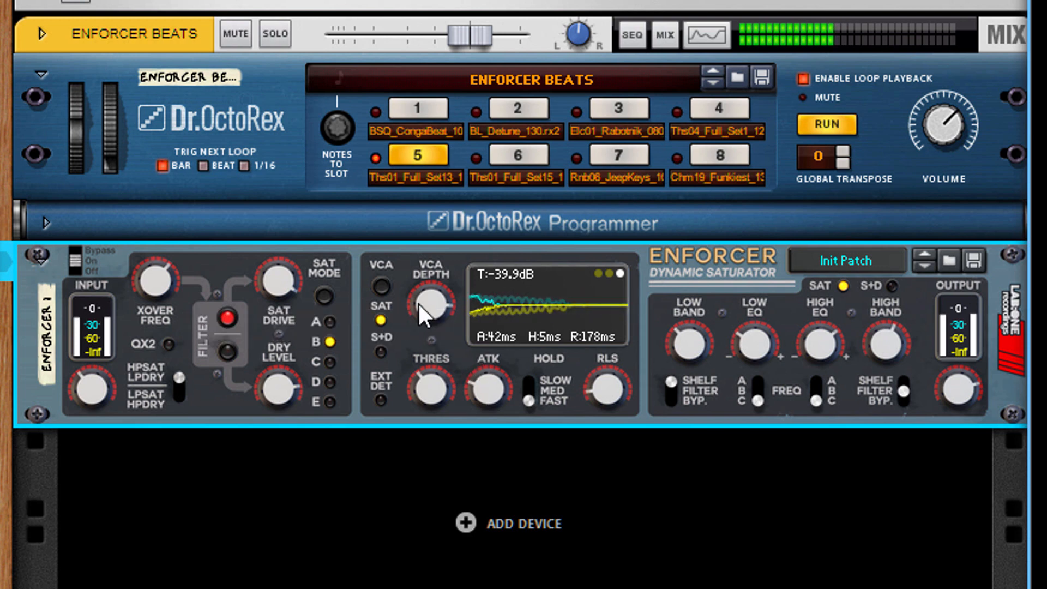
- Set the VCA depth to 43.34%, apply the VCA to S+D, and set the attack to 0 ms
left_click_drag(418, 302, 431, 471)
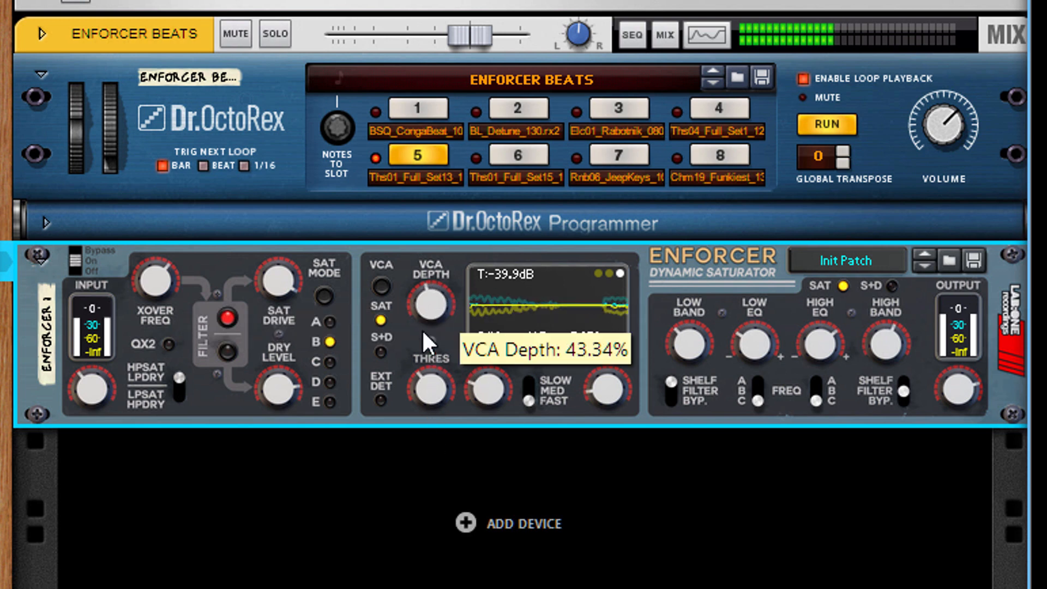
left_click(381, 351)
left_click_drag(487, 388, 487, 431)
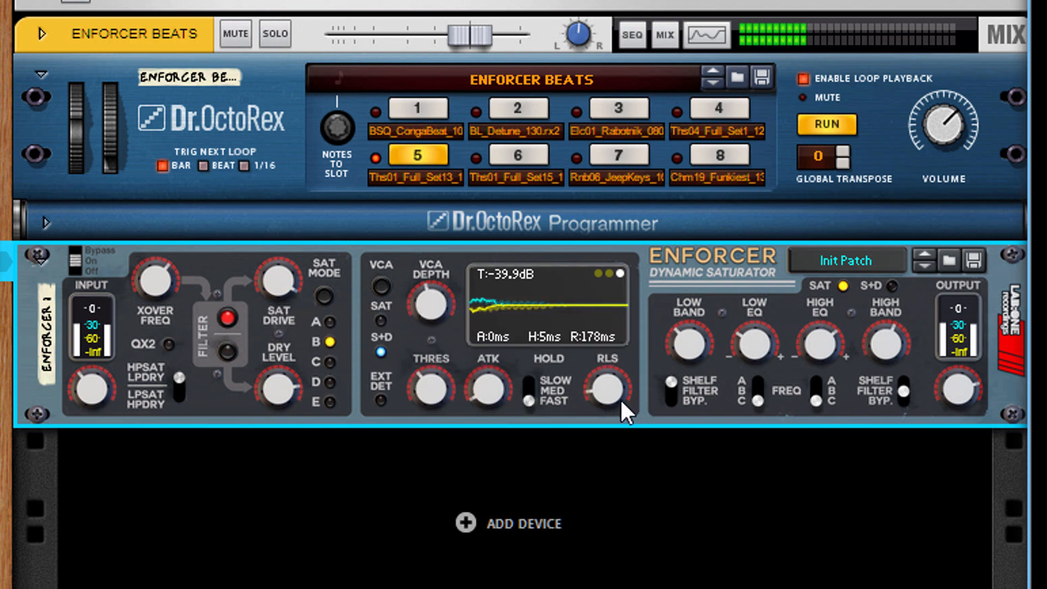
- Set the threshold to -22.3 dB and shorten the release to 72 ms
mouse_move(620, 398)
left_mouse_down()
mouse_move(602, 424)
mouse_move(616, 399)
left_mouse_up()
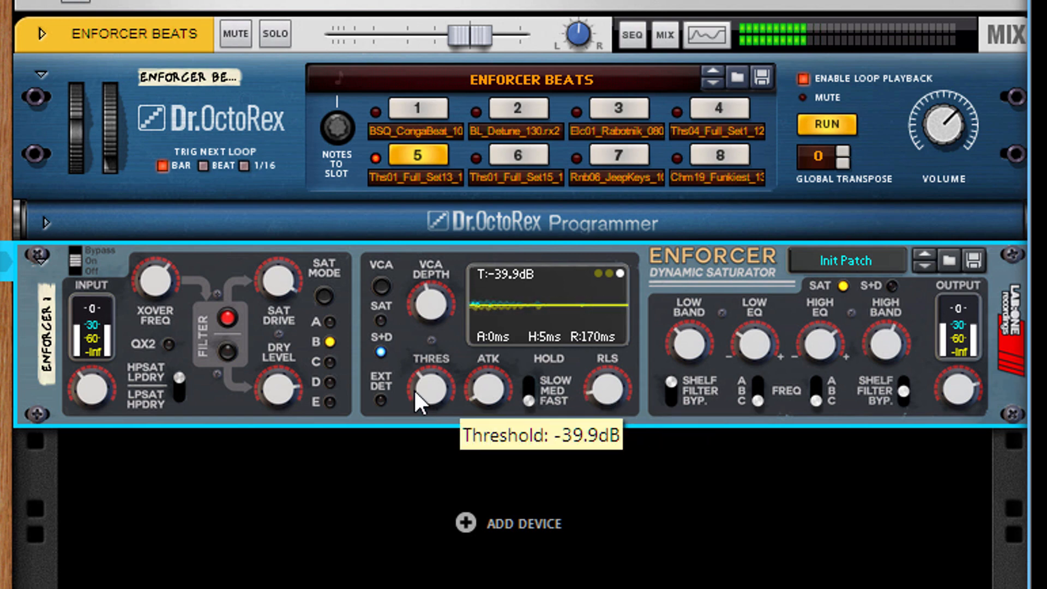
left_click_drag(416, 410, 438, 272)
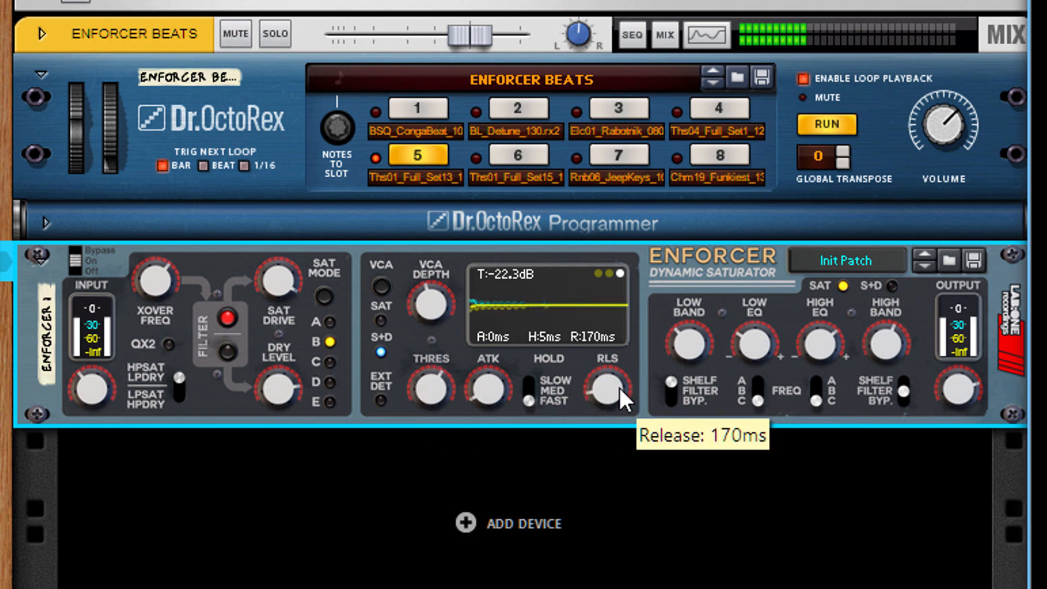
left_click_drag(620, 386, 606, 433)
left_click_drag(598, 385, 524, 346)
- Raise the VCA depth to 69.12% and reduce the saturation drive
left_click_drag(429, 301, 479, 298)
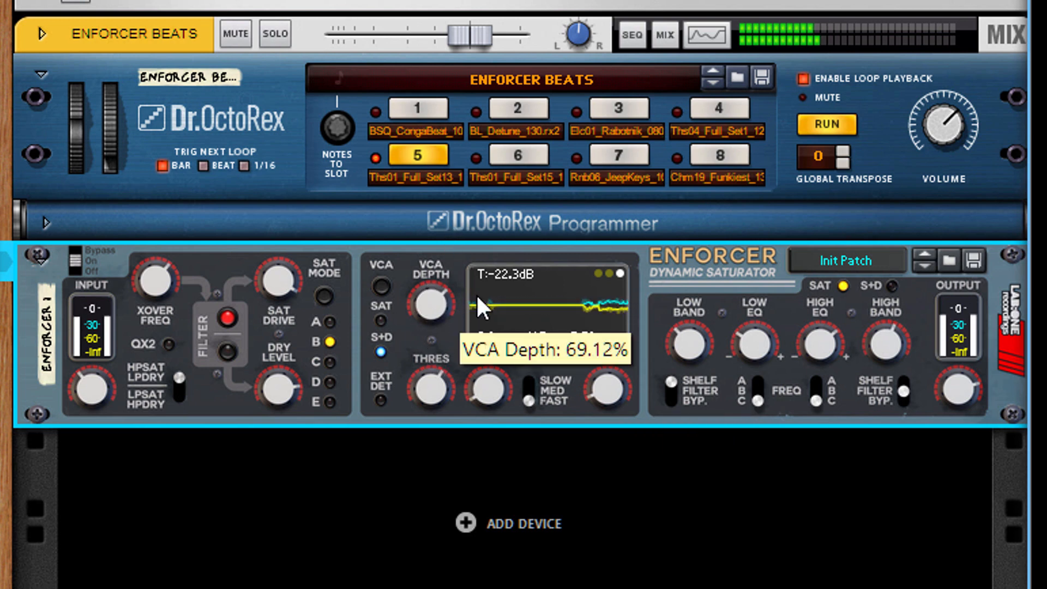
left_click_drag(263, 284, 313, 572)
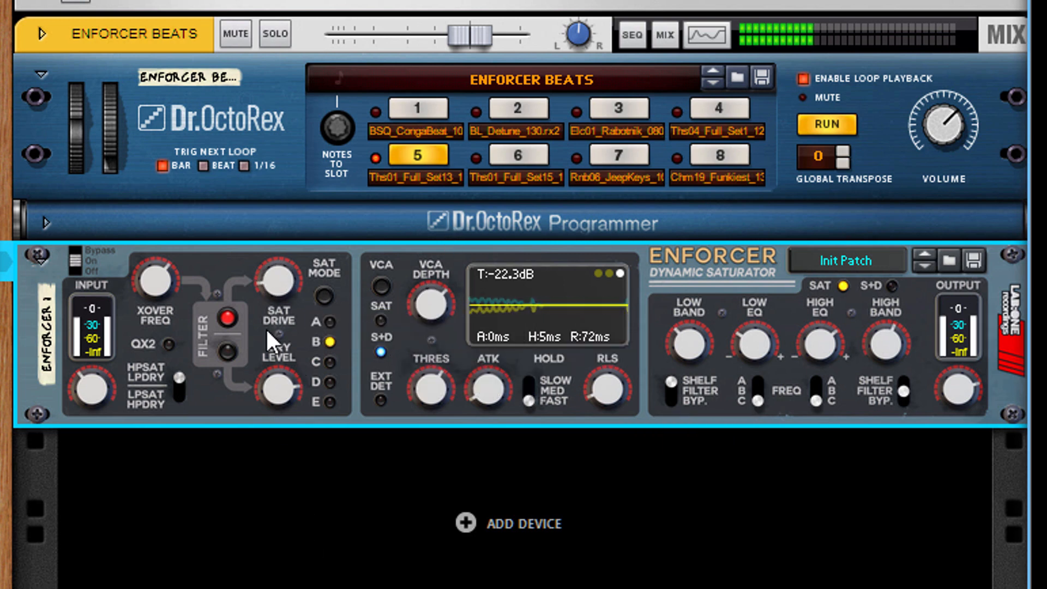
- Turn off the saturation-path filter and raise the Enforcer's saturation drive
left_click(225, 315)
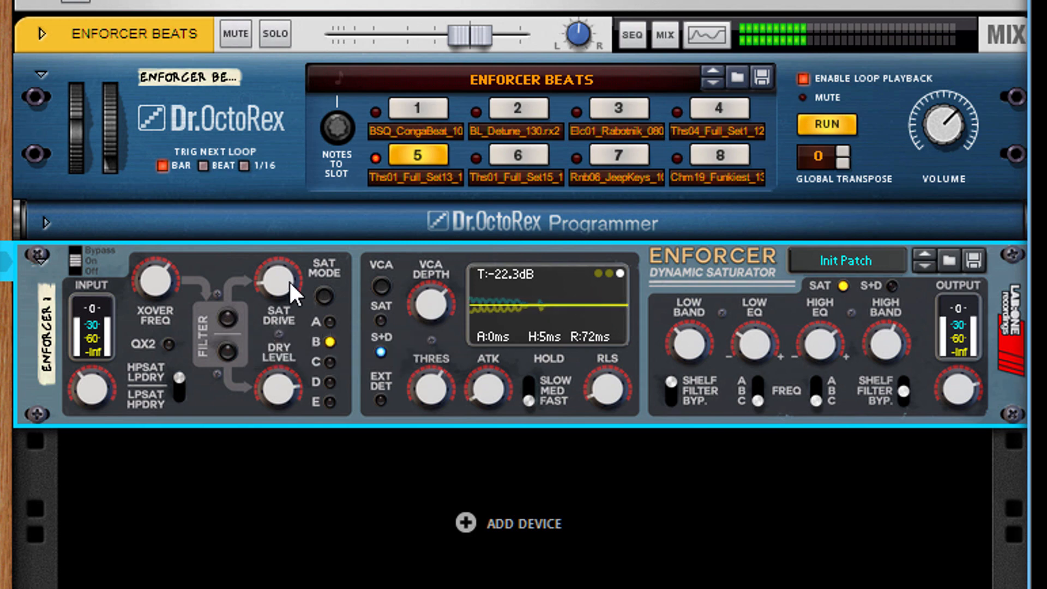
left_click_drag(290, 280, 289, 186)
- Set the attack to 6 ms and the release to 144 ms, and switch the envelope display to its second view
left_click_drag(490, 399, 588, 341)
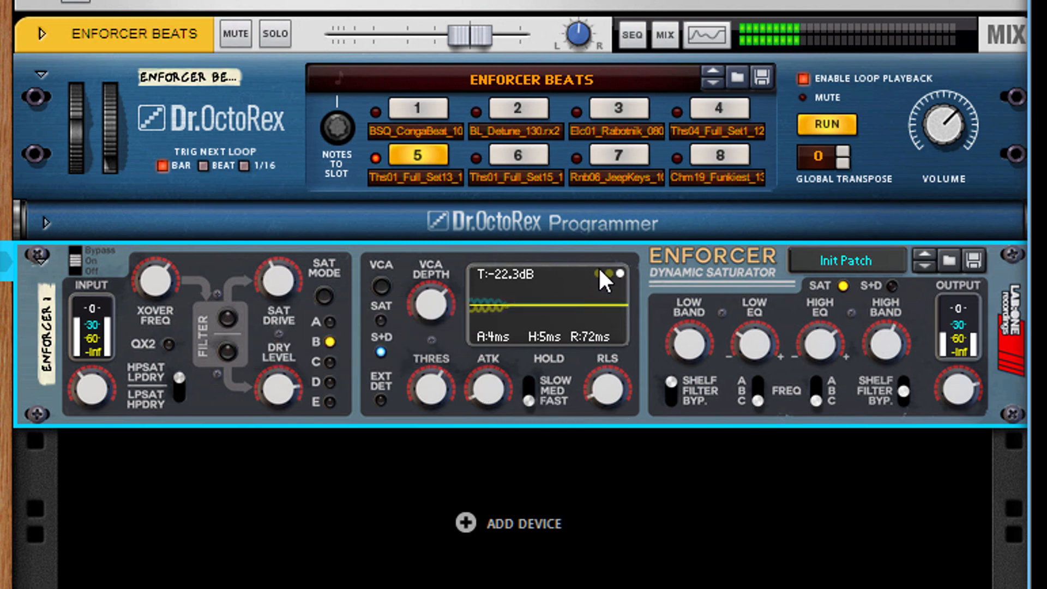
left_click_drag(479, 385, 522, 308)
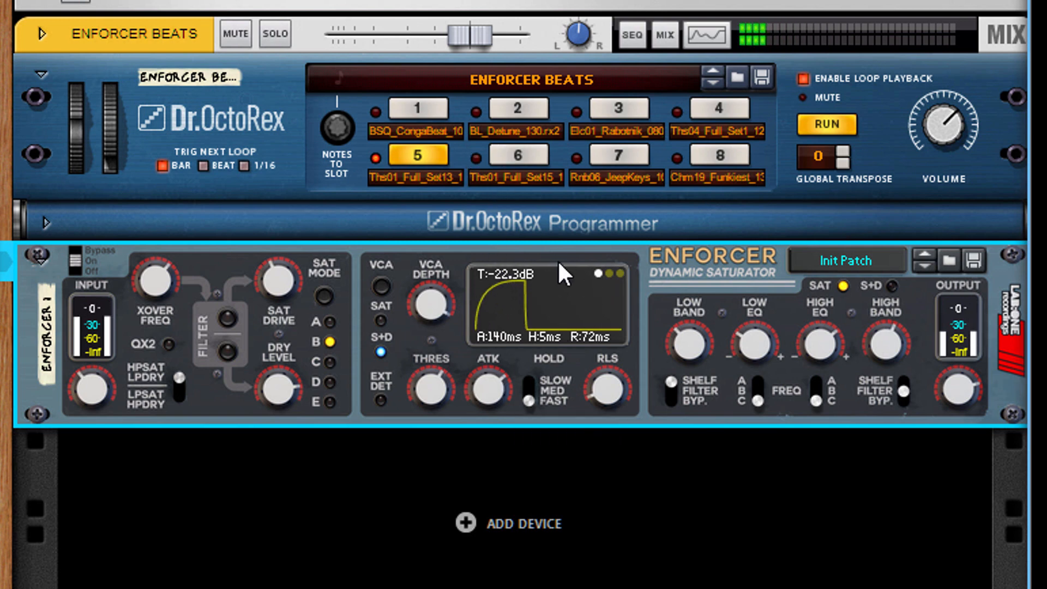
left_click_drag(478, 368, 489, 586)
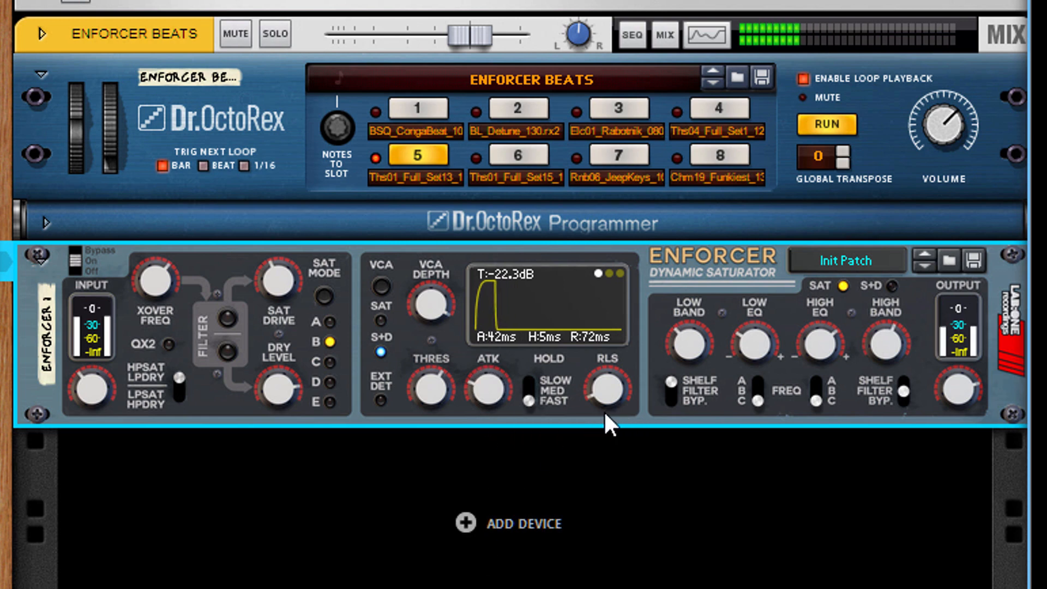
left_click_drag(509, 387, 491, 458)
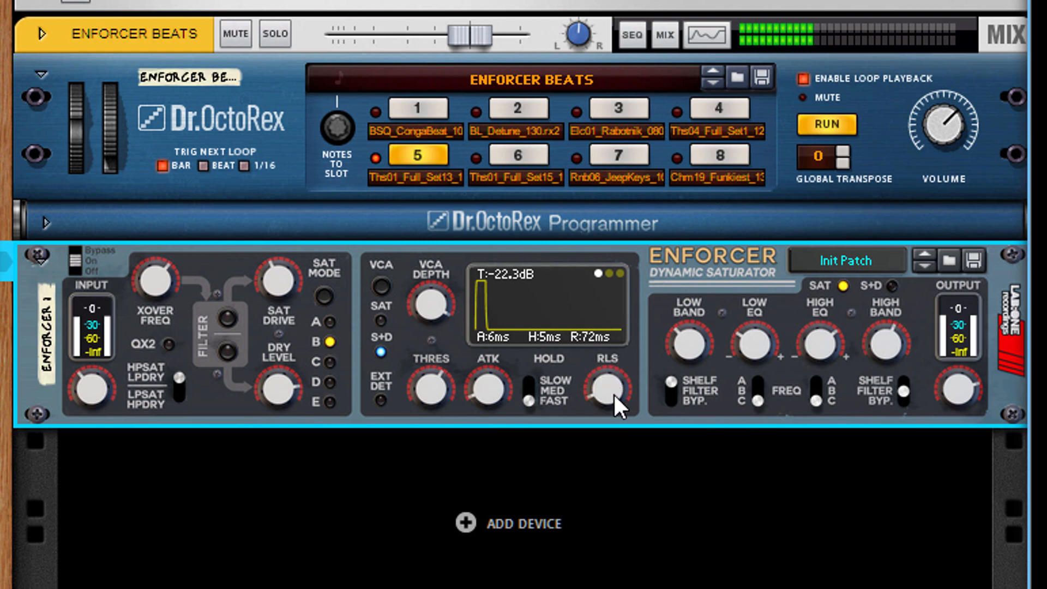
left_click_drag(613, 392, 612, 343)
left_click(609, 274)
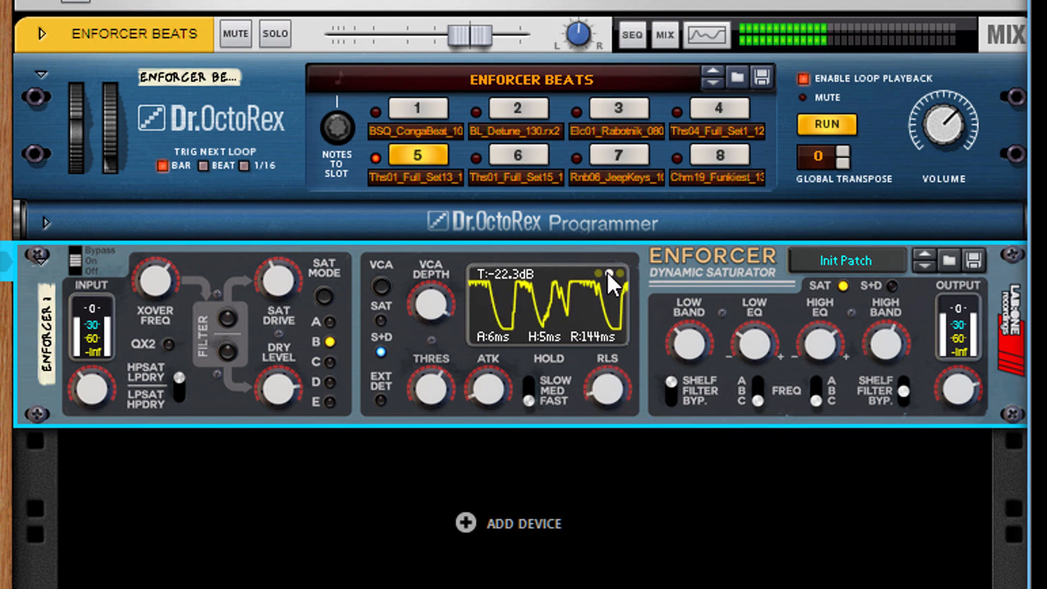
- Adjust the VCA depth and apply the VCA to SAT only, keeping the threshold at -22.3 dB
left_click_drag(437, 313, 421, 542)
left_click(383, 327)
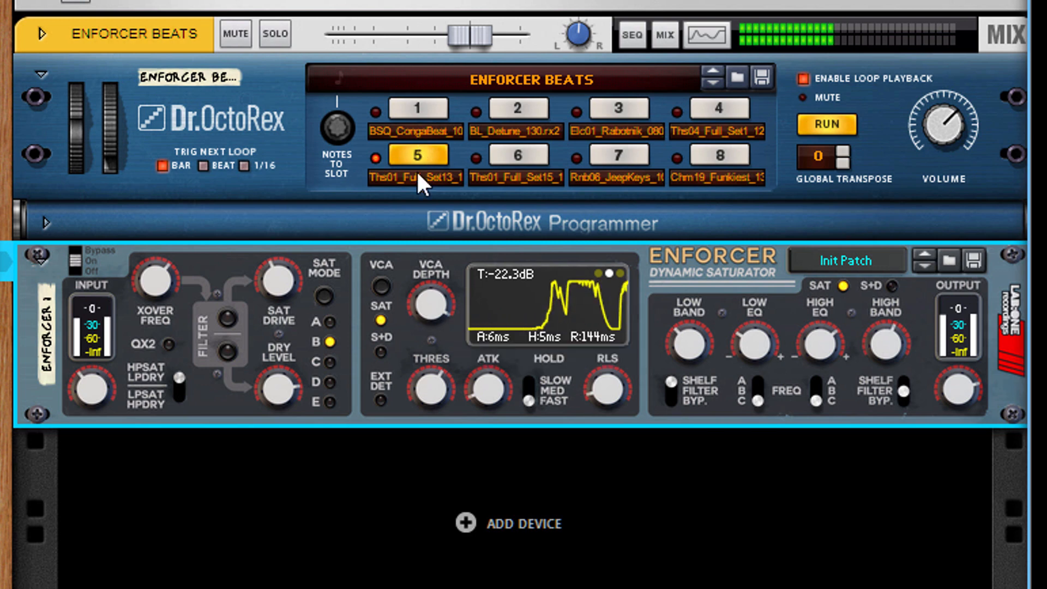
mouse_move(437, 414)
left_mouse_down()
mouse_move(440, 437)
mouse_move(447, 402)
left_mouse_up()
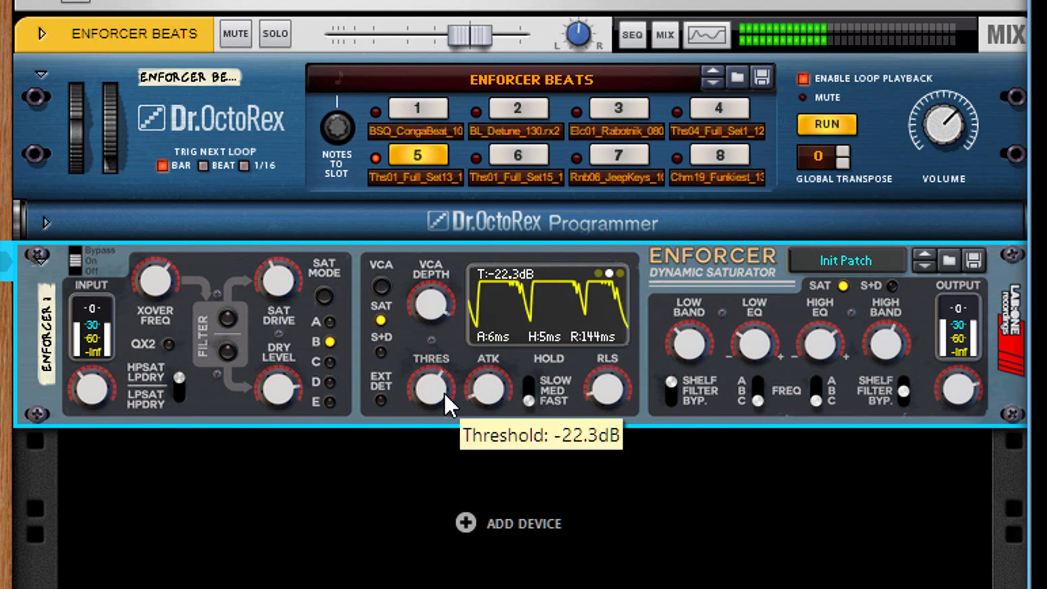
mouse_move(887, 336)
left_mouse_down()
mouse_move(907, 264)
mouse_move(889, 327)
left_mouse_up()
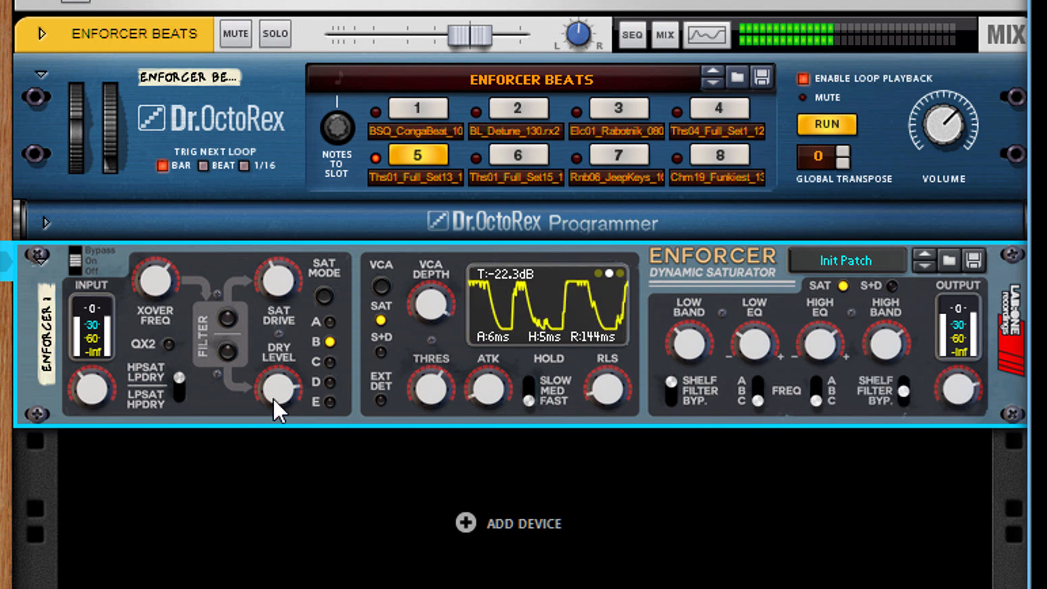
- Set the envelope to a 38 ms attack, medium hold and a -24.8 dB threshold
left_click_drag(493, 392, 500, 389)
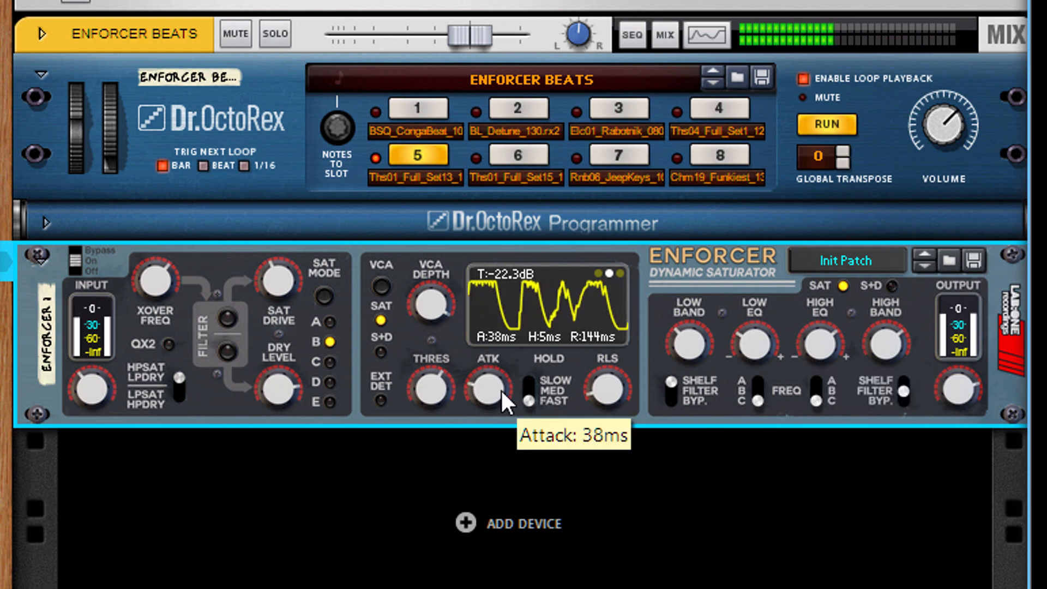
left_click(534, 385)
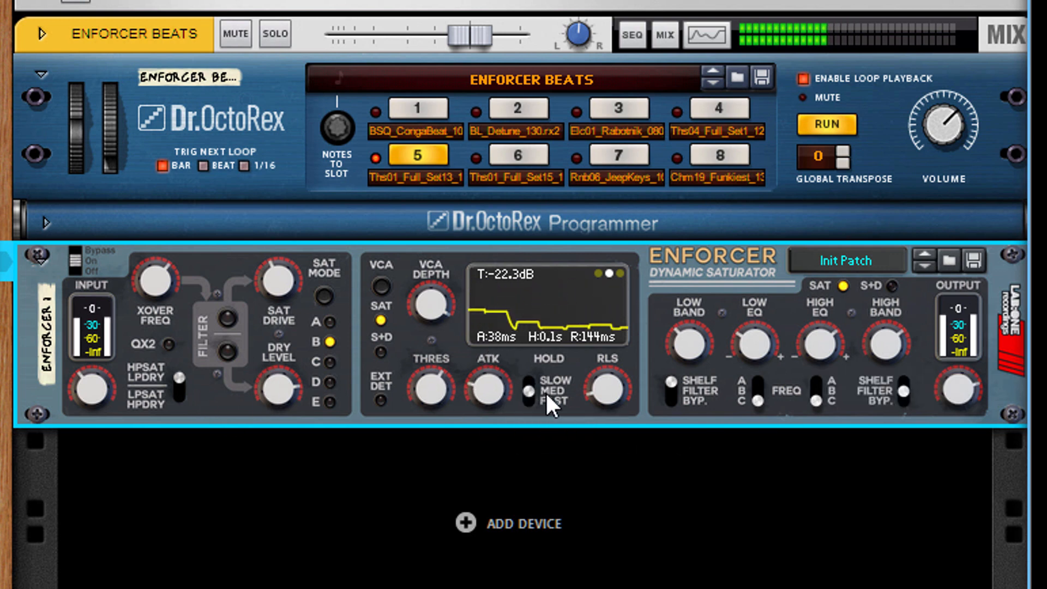
left_click_drag(426, 406, 434, 380)
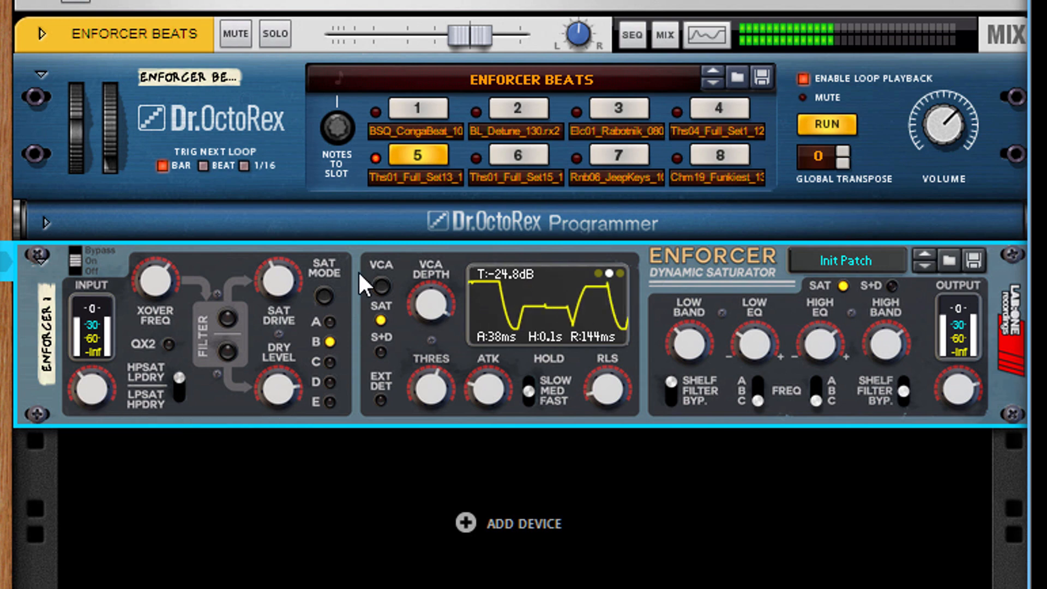
- Select saturation mode D and raise the saturation drive to 56.64%
left_click(330, 383)
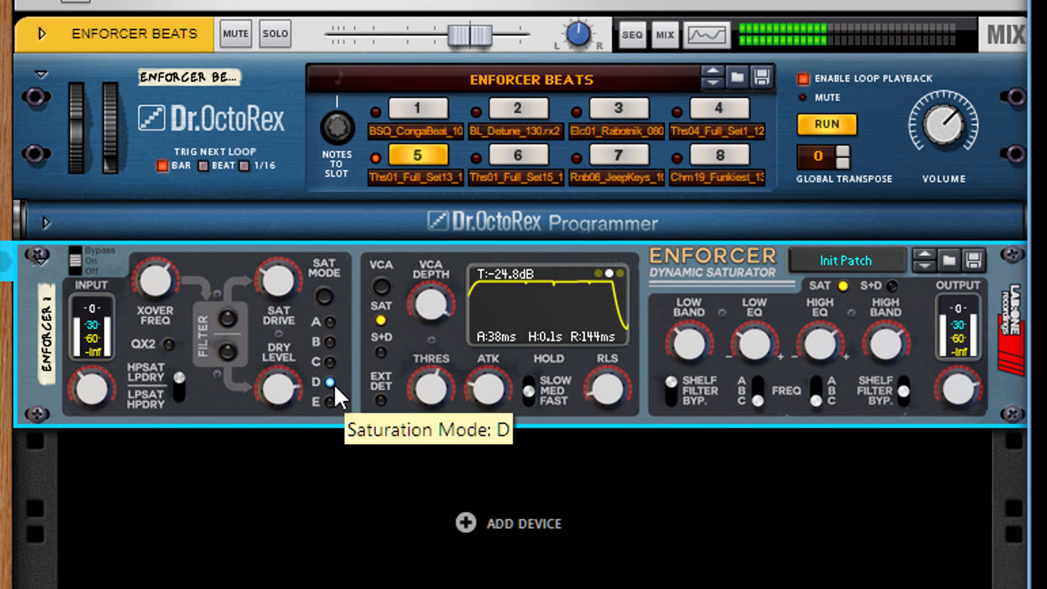
left_click_drag(278, 279, 276, 192)
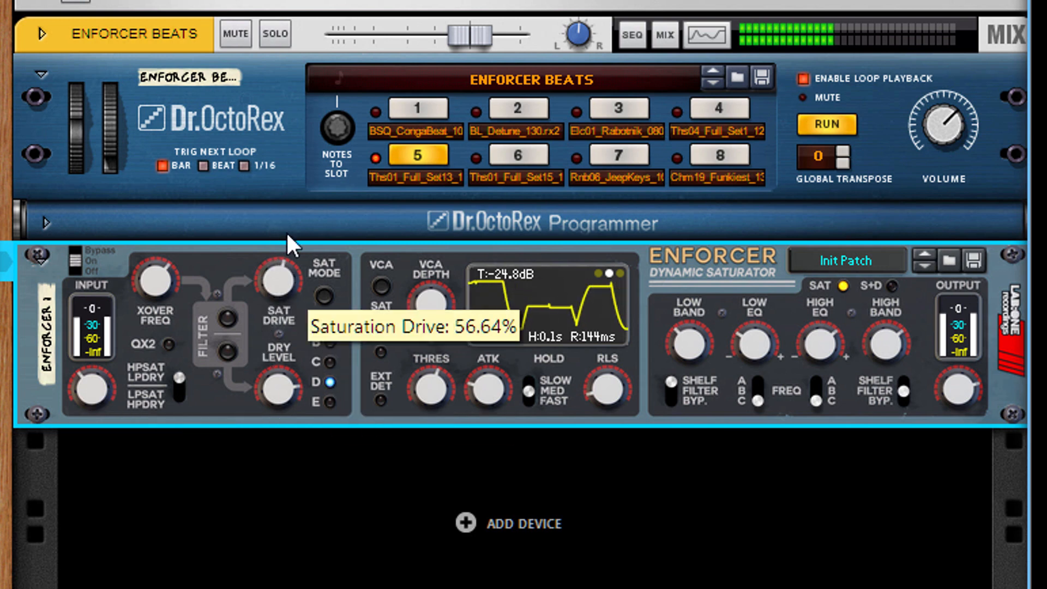
- Enable the saturation-path filter in the LPSAT/HPDRY split mode and adjust the crossover frequency
left_click(227, 318)
left_click(181, 391)
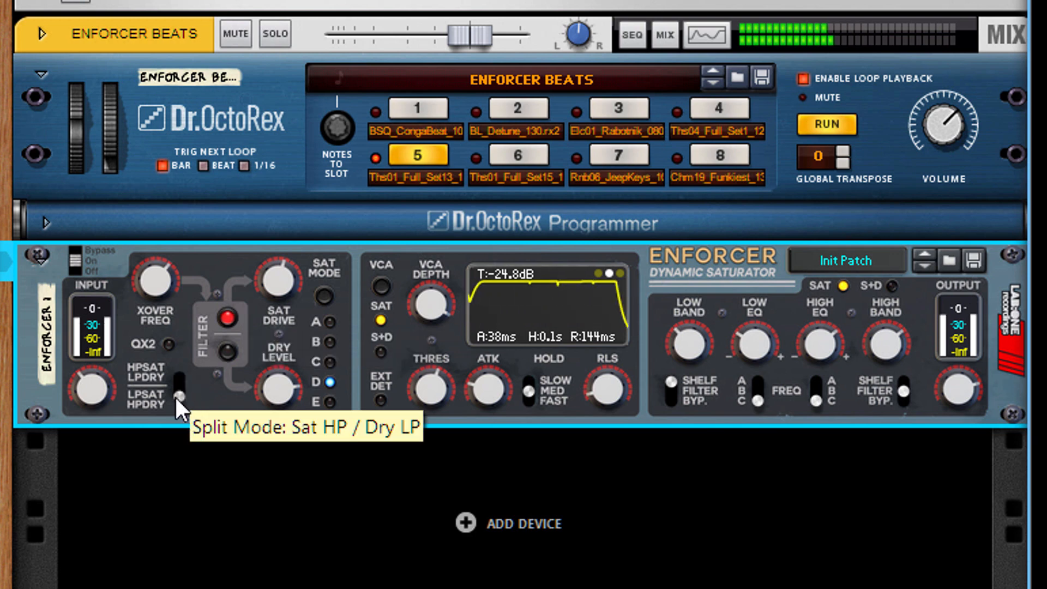
left_click_drag(153, 284, 201, 258)
- Lower the saturation drive and lengthen the release to 582 ms
left_click_drag(281, 277, 326, 339)
left_click_drag(617, 385, 710, 262)
- Switch the Dr.OctoRex to loop slot 6 and compare the loop with the Enforcer bypassed and on
left_click(496, 161)
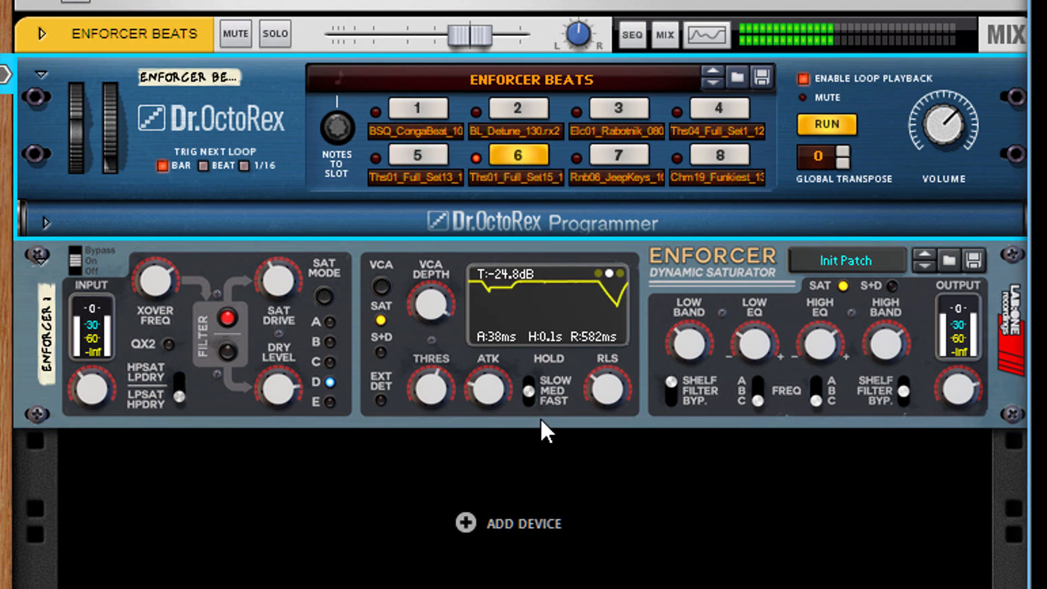
left_click(79, 253)
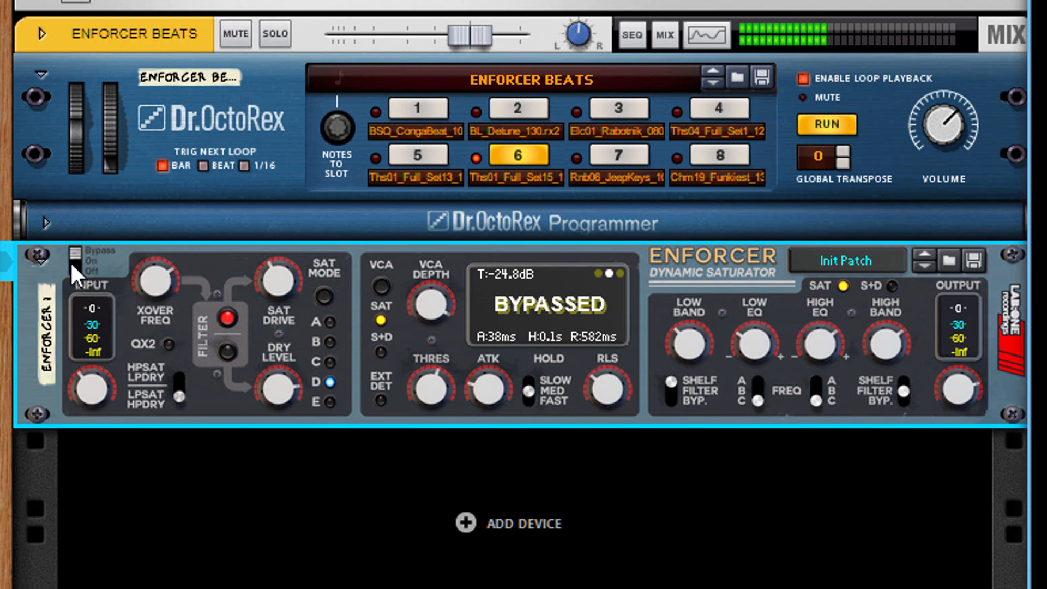
left_click(75, 261)
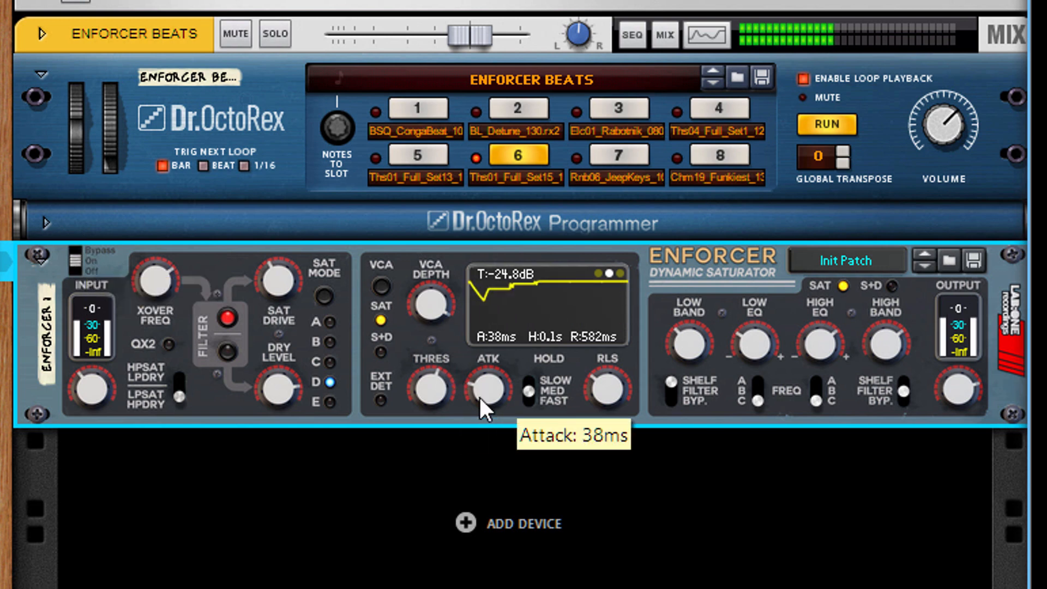
- Set the attack to 72 ms and the crossover frequency to 1404.5 Hz
left_click_drag(480, 398, 491, 327)
left_click_drag(172, 292, 247, 323)
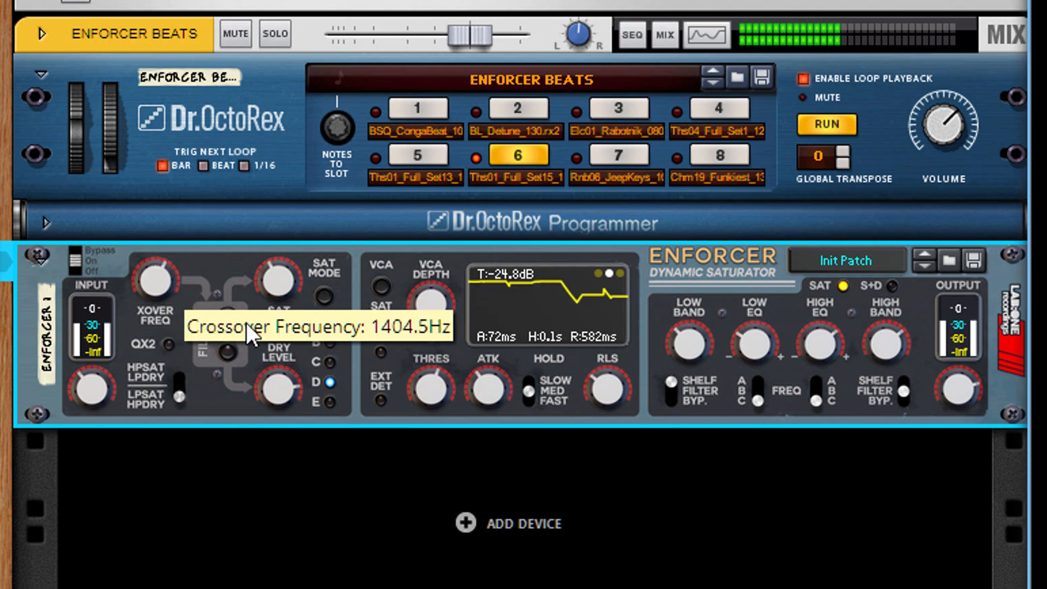
- Enable the dry-path filter, change the split mode to HPSAT/LPDRY, and sweep the crossover frequency down and back up
left_click(227, 351)
left_click_drag(184, 267, 185, 332)
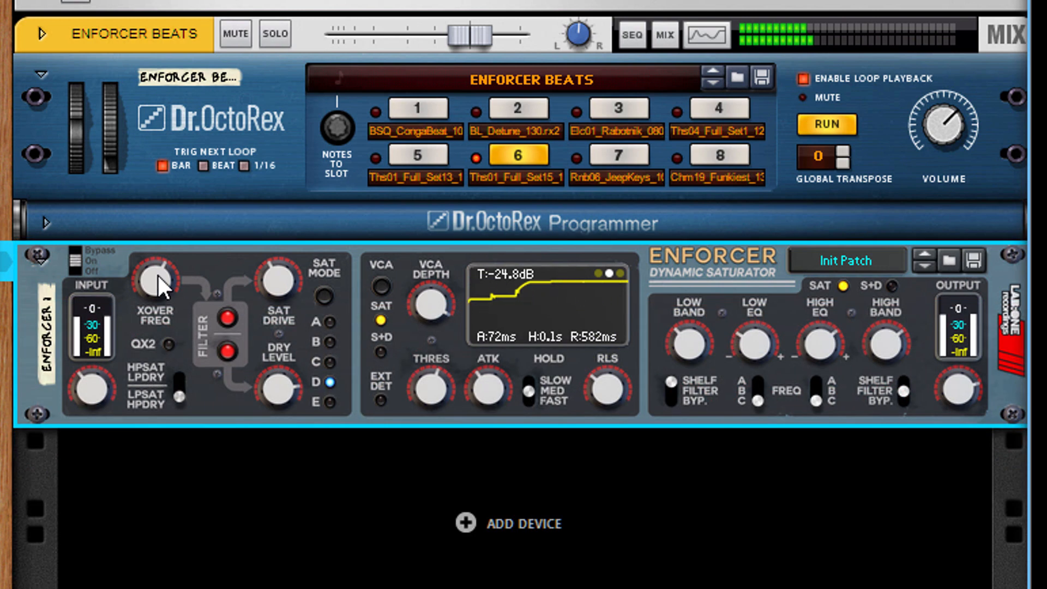
left_click_drag(153, 276, 155, 341)
left_click(178, 382)
left_click_drag(158, 283, 163, 155)
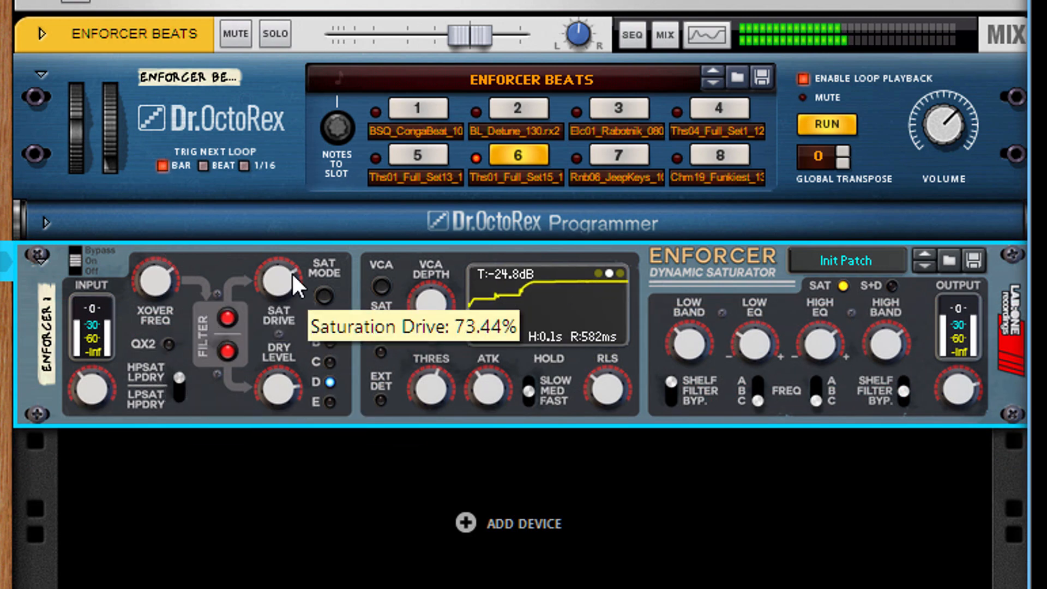
- Change the saturation mode to B and on to A while lowering the saturation drive
left_click(329, 341)
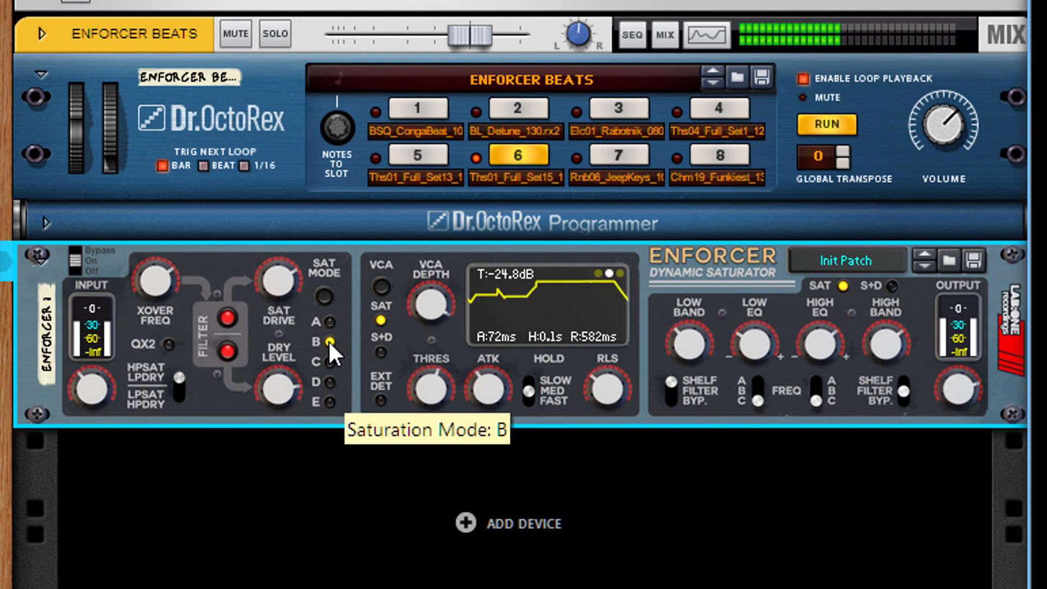
left_click_drag(282, 303, 280, 397)
left_click(328, 323)
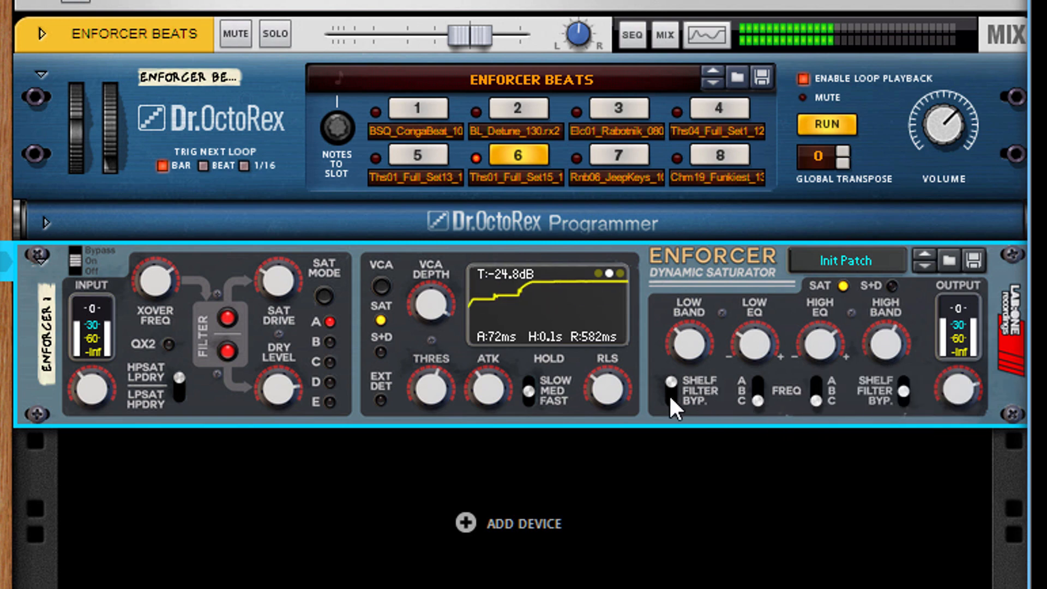
- Boost the low shelf to 11.1 dB and pull the dry level down to -∞ dB
left_click_drag(692, 360, 678, 207)
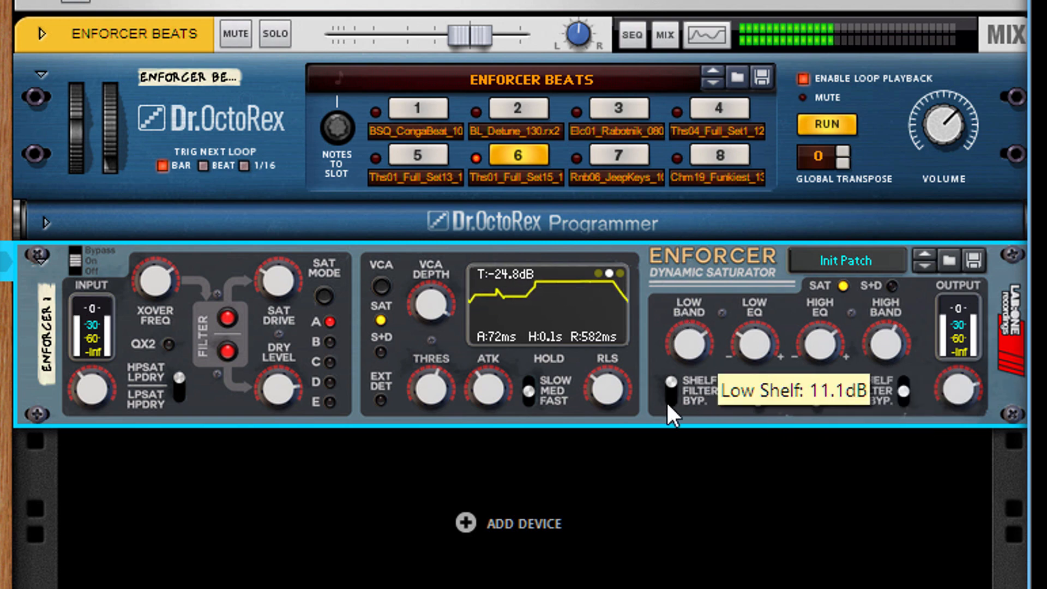
left_click_drag(280, 395, 443, 473)
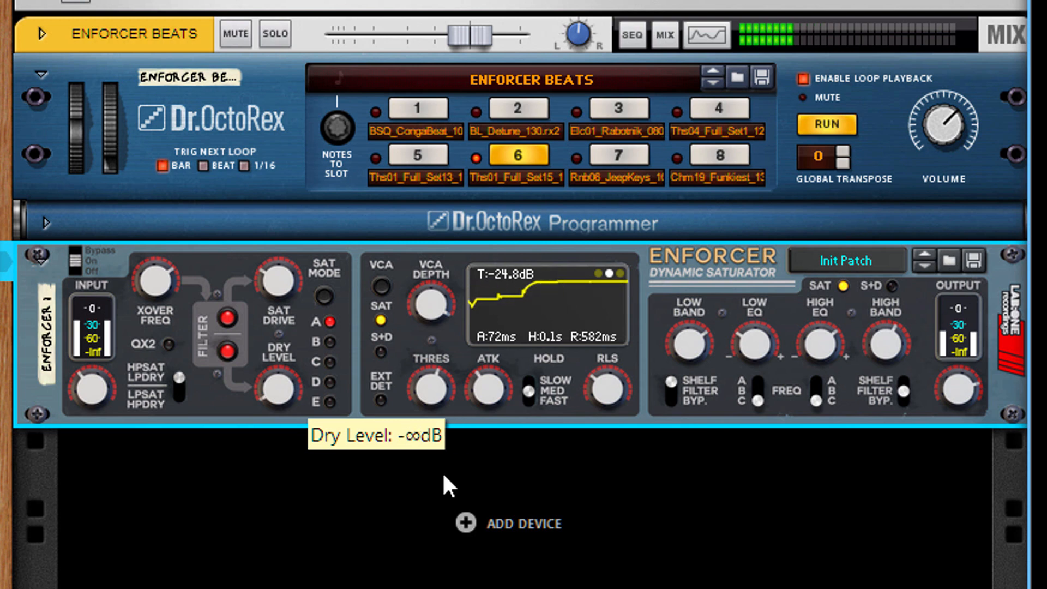
- Turn off both the saturation-path and dry-path filters and readjust the VCA depth
left_click(228, 317)
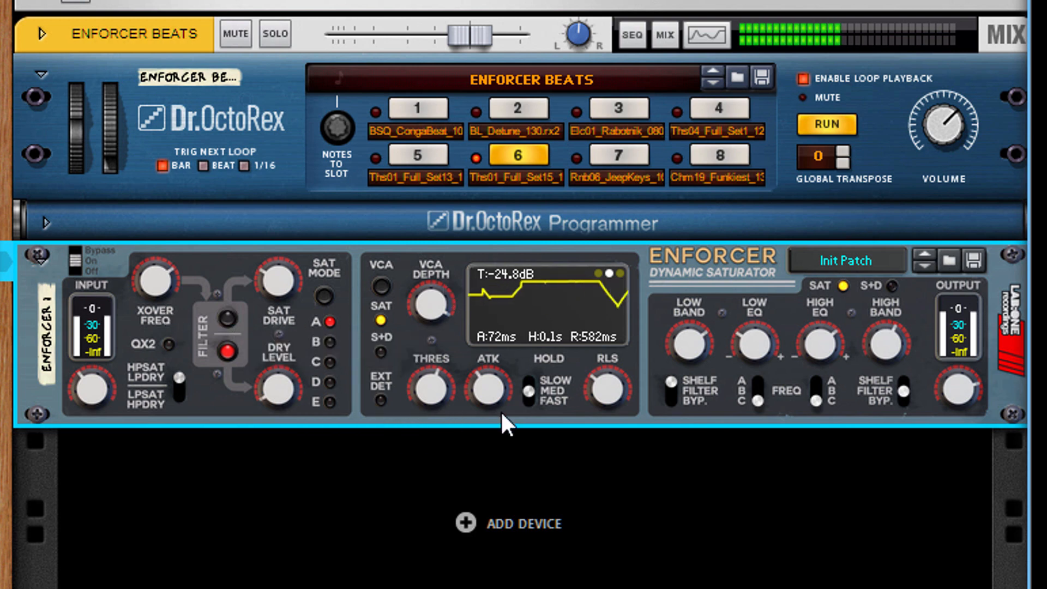
left_click_drag(689, 342, 689, 358)
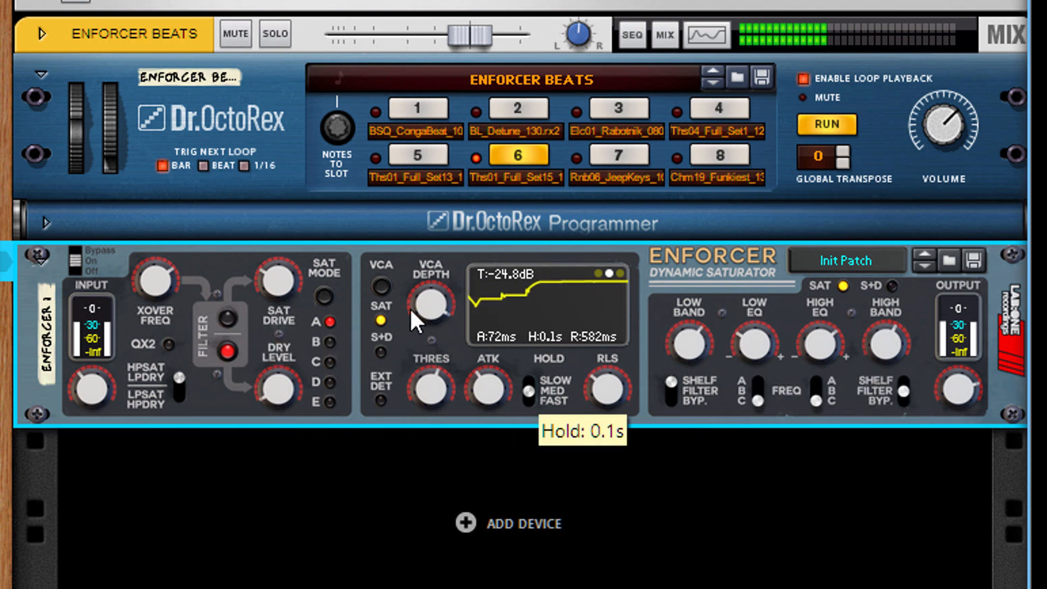
left_click_drag(450, 396, 453, 451)
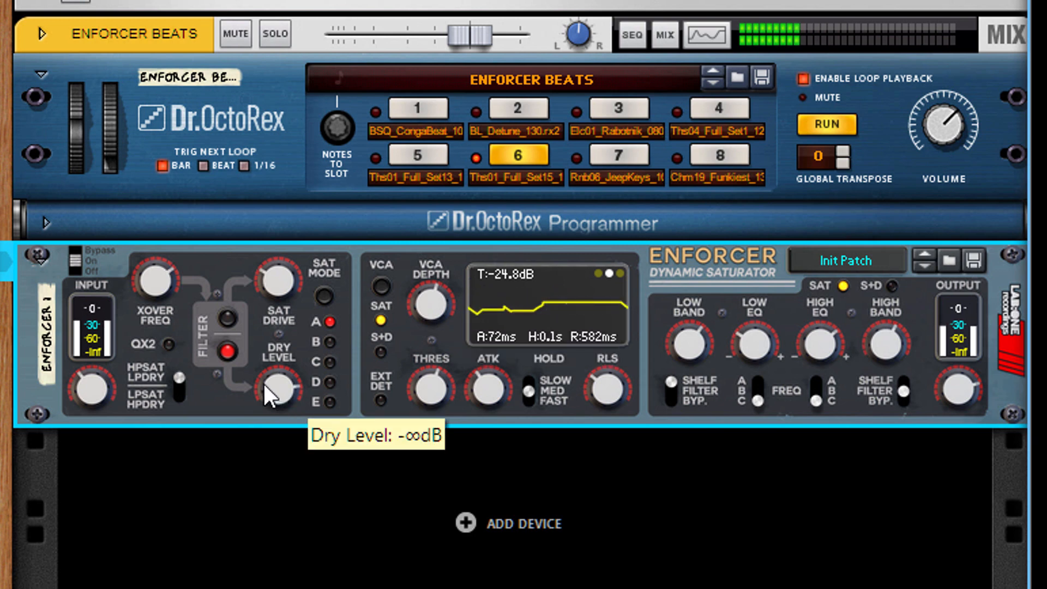
left_click_drag(435, 314, 419, 324)
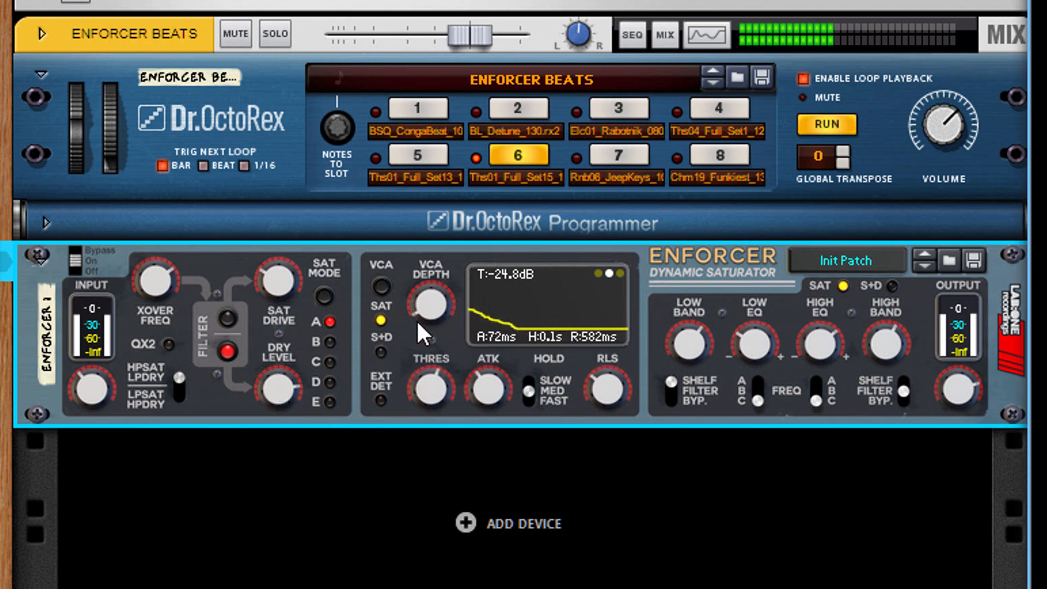
left_click(221, 351)
left_click_drag(420, 310, 431, 283)
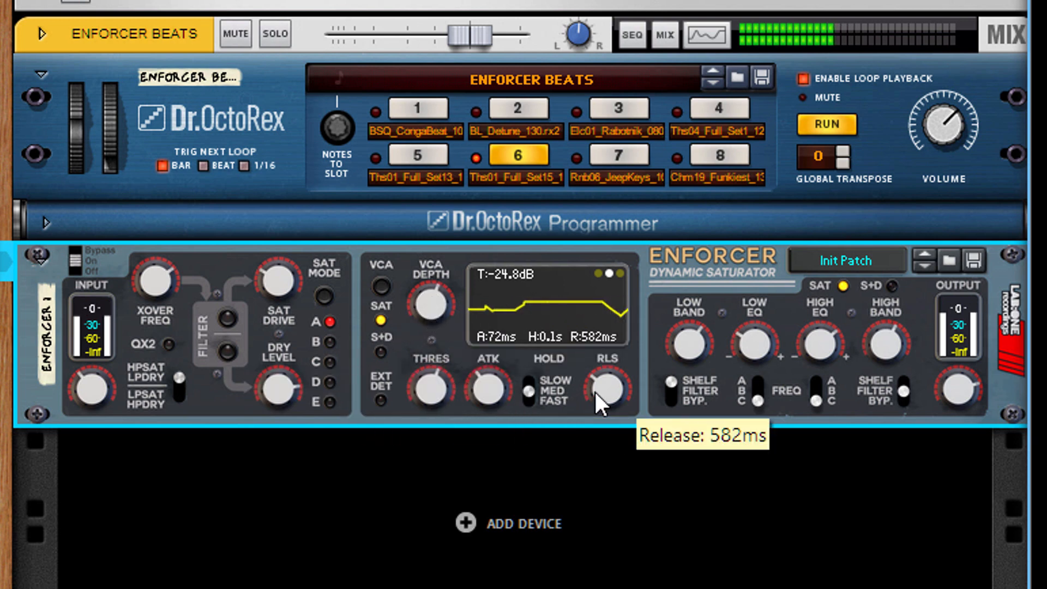
- Set the envelope to a 191 ms release, 0 ms attack and a -14.9 dB threshold
left_click_drag(594, 391, 597, 456)
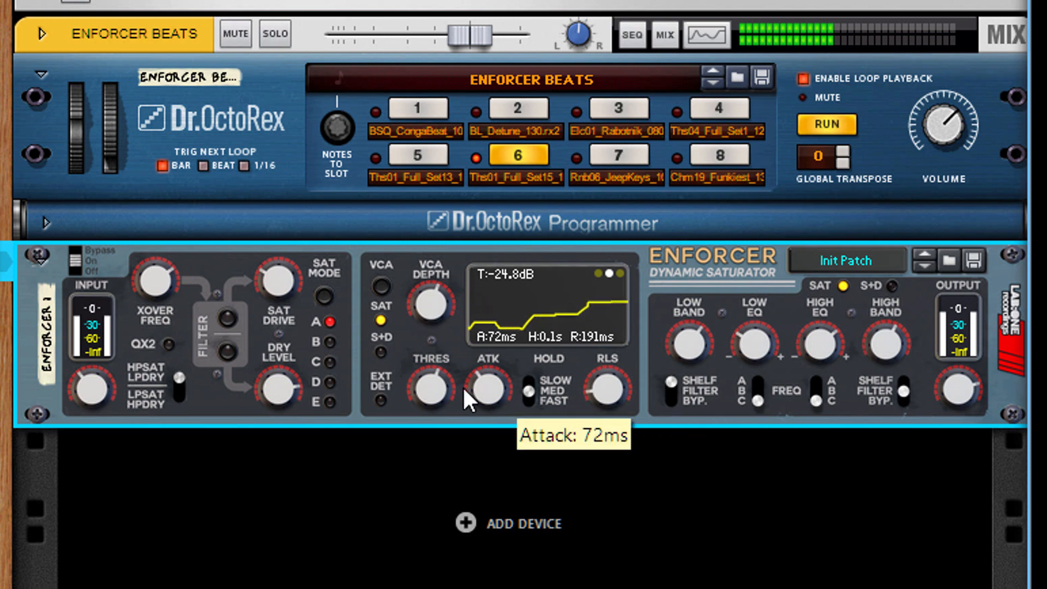
left_click_drag(502, 424, 508, 497)
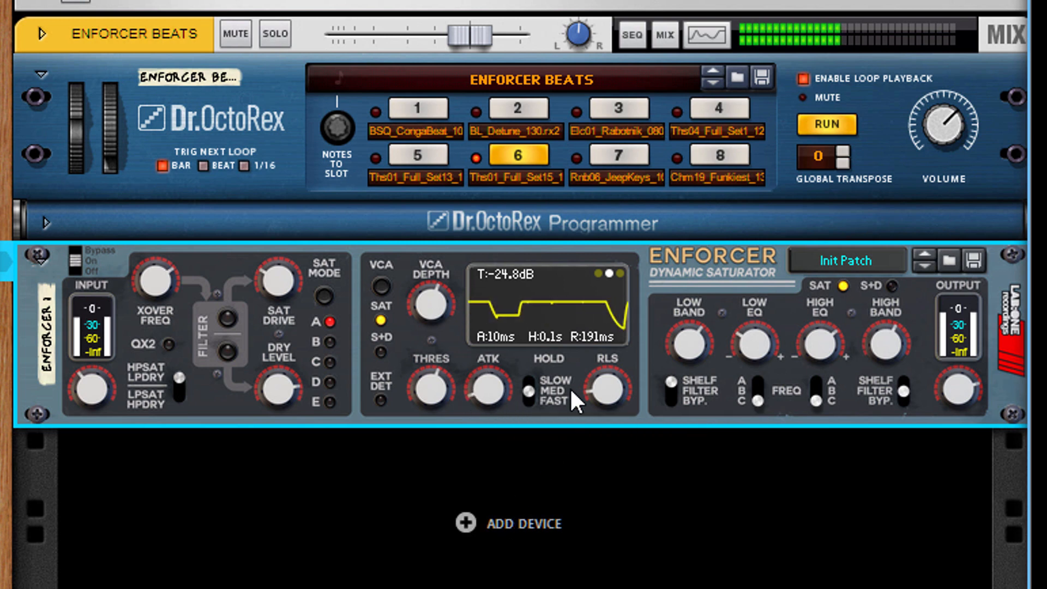
left_click_drag(425, 404, 426, 343)
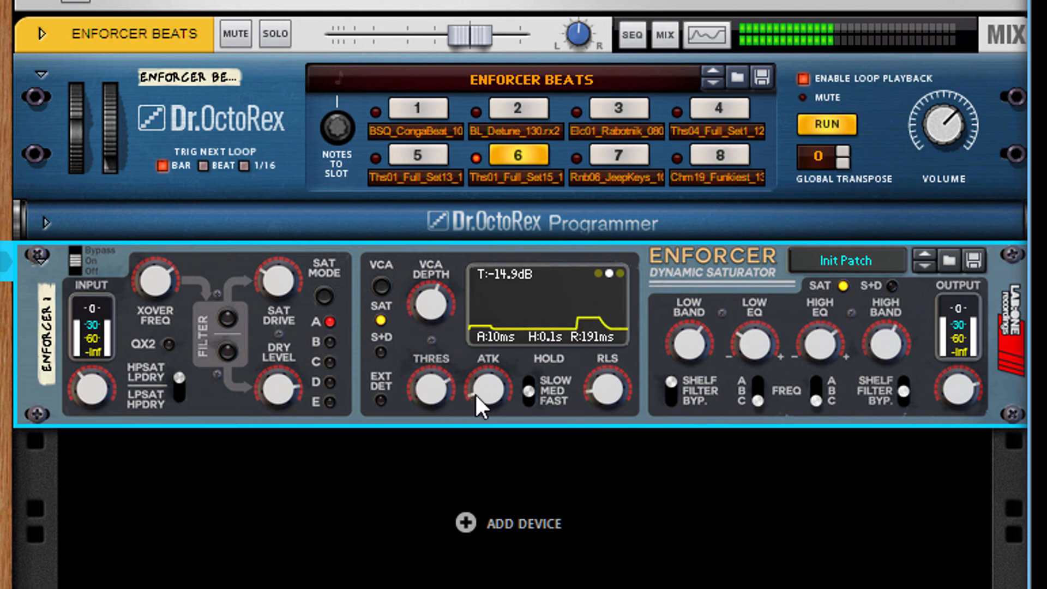
left_click_drag(476, 395, 479, 415)
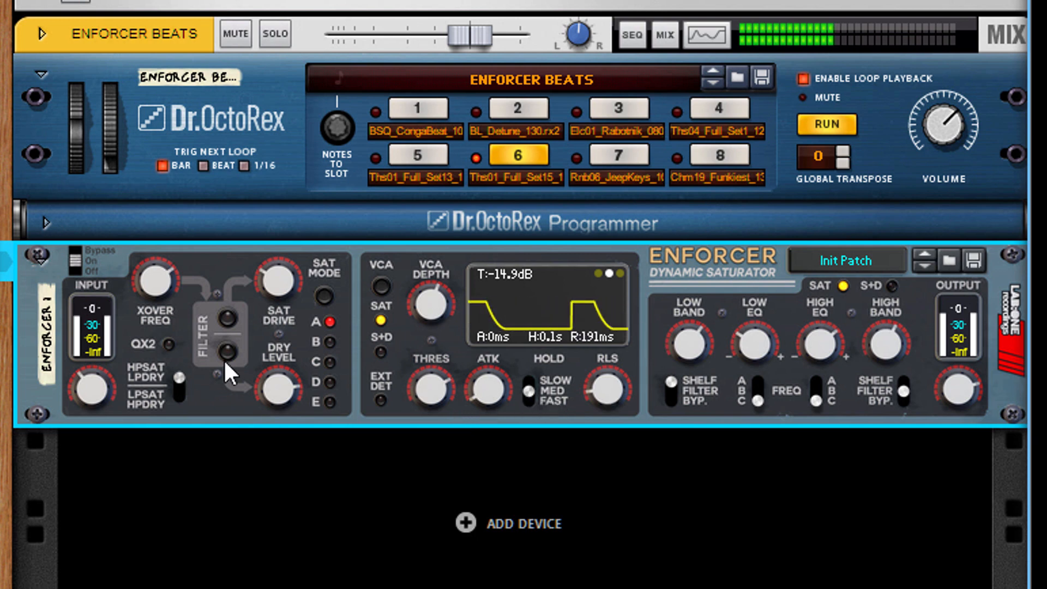
- Compare the bypassed and processed sound, leave the Enforcer on, and switch Dr.OctoRex to loop 7
left_click(75, 252)
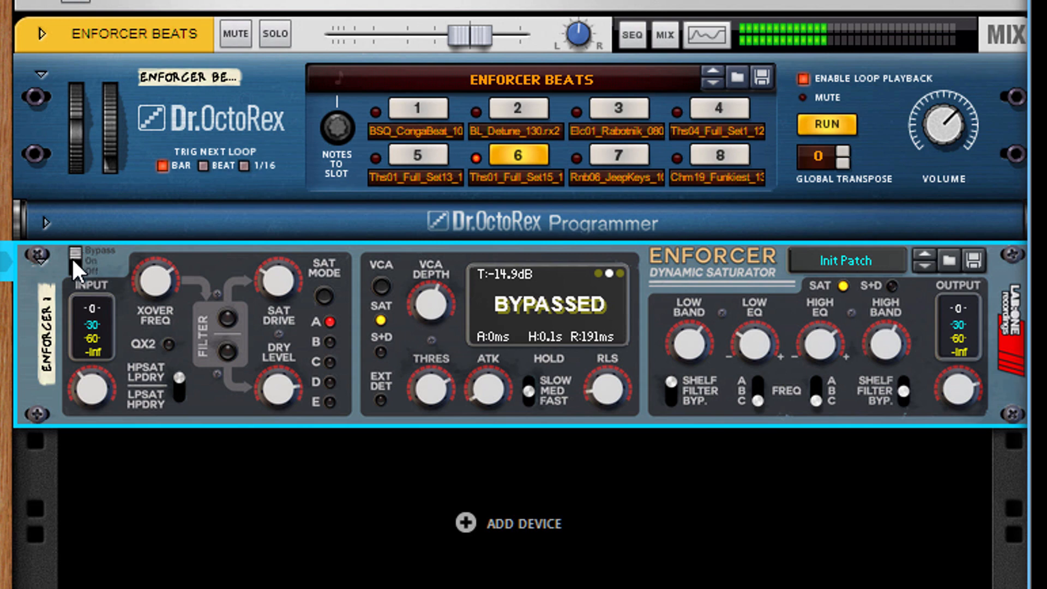
left_click(72, 258)
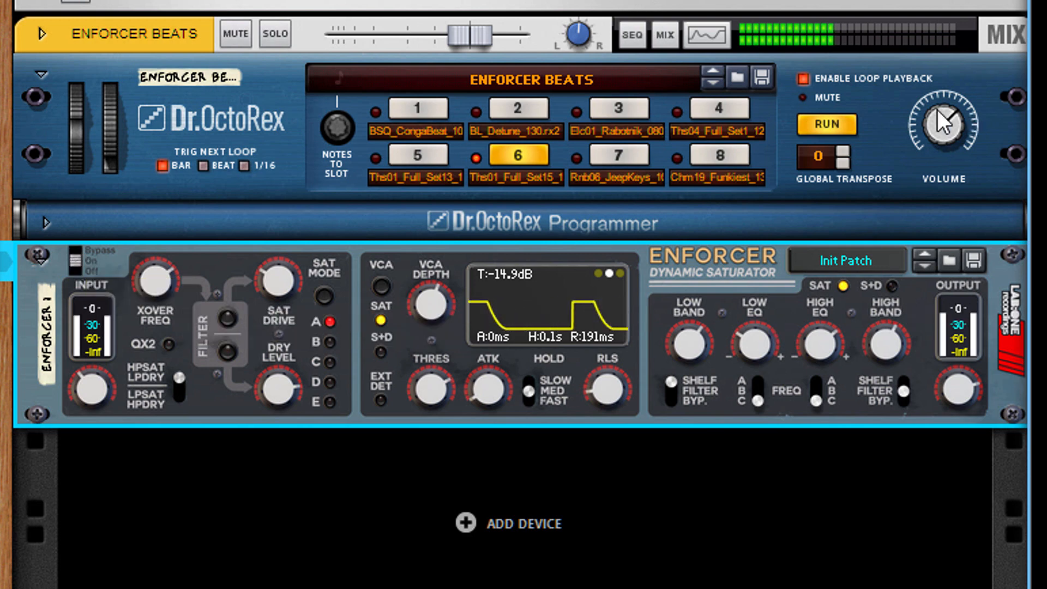
left_click(614, 157)
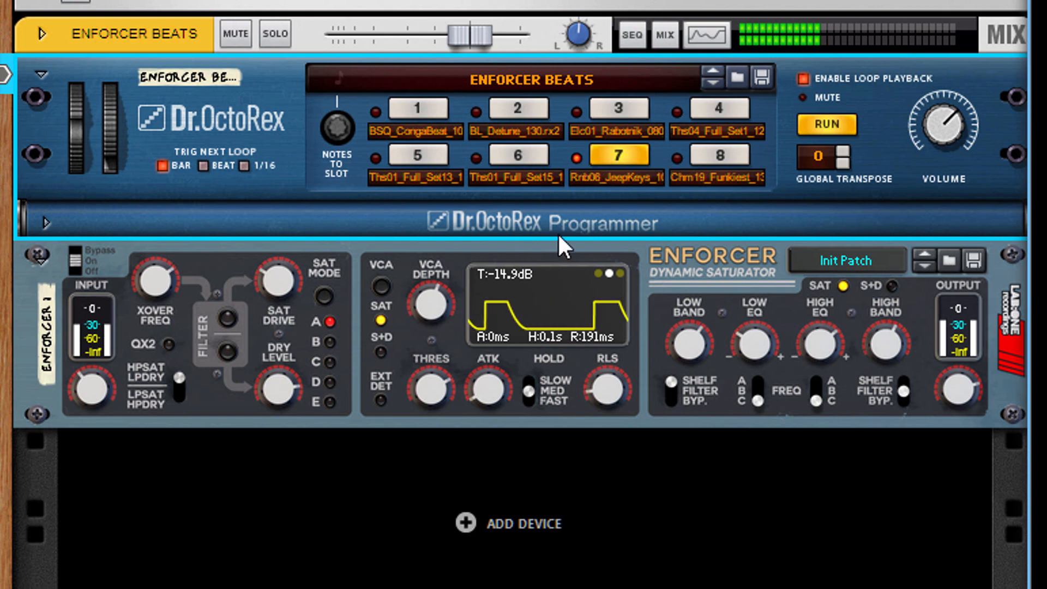
left_click(283, 395)
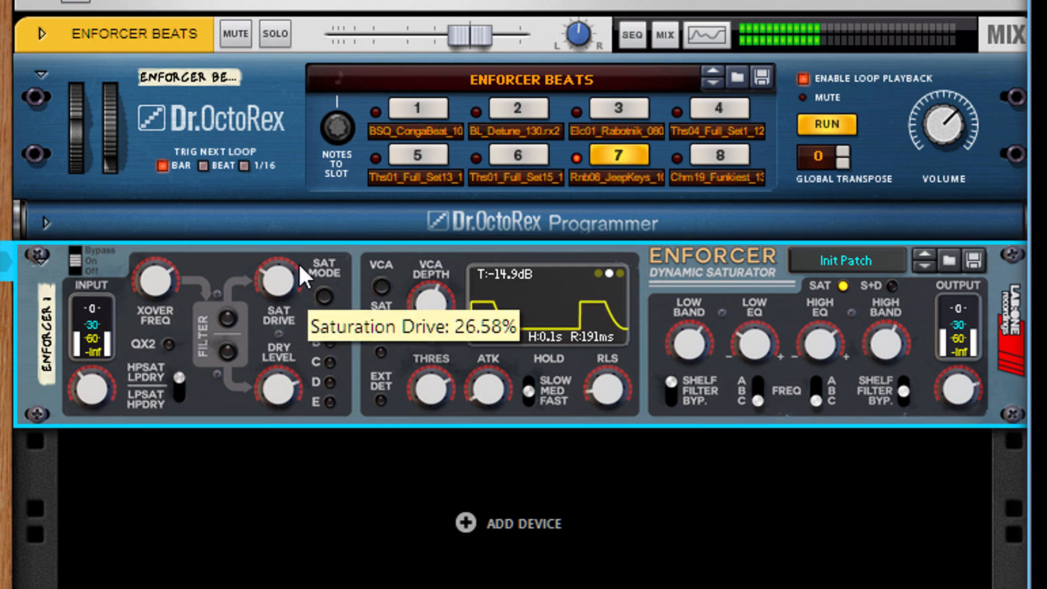
- Set the envelope threshold to -33.5 dB and the attack to 83 ms
left_click_drag(431, 388, 497, 323)
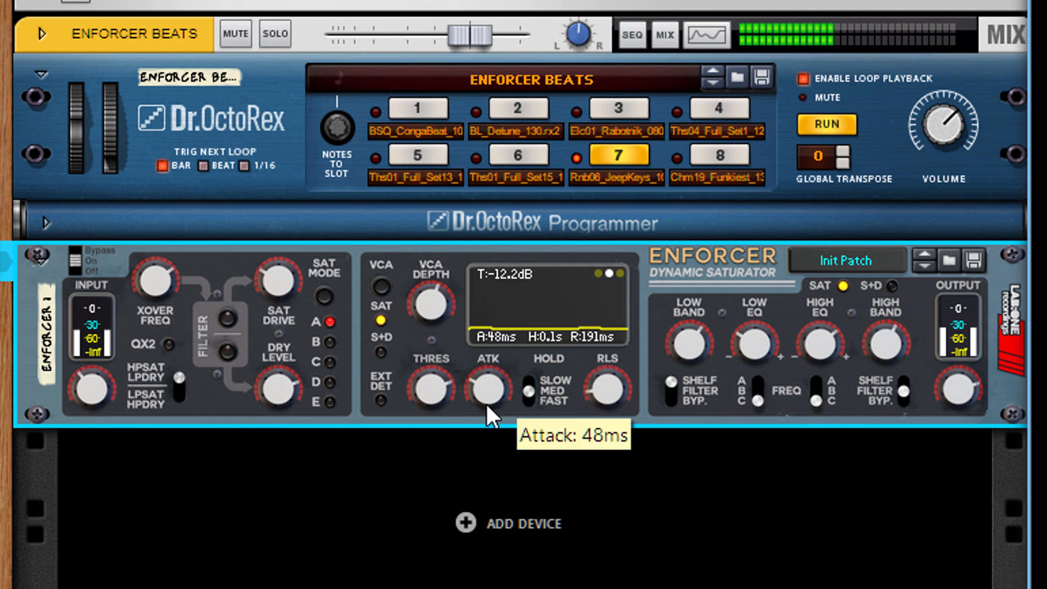
left_click_drag(434, 400, 406, 522)
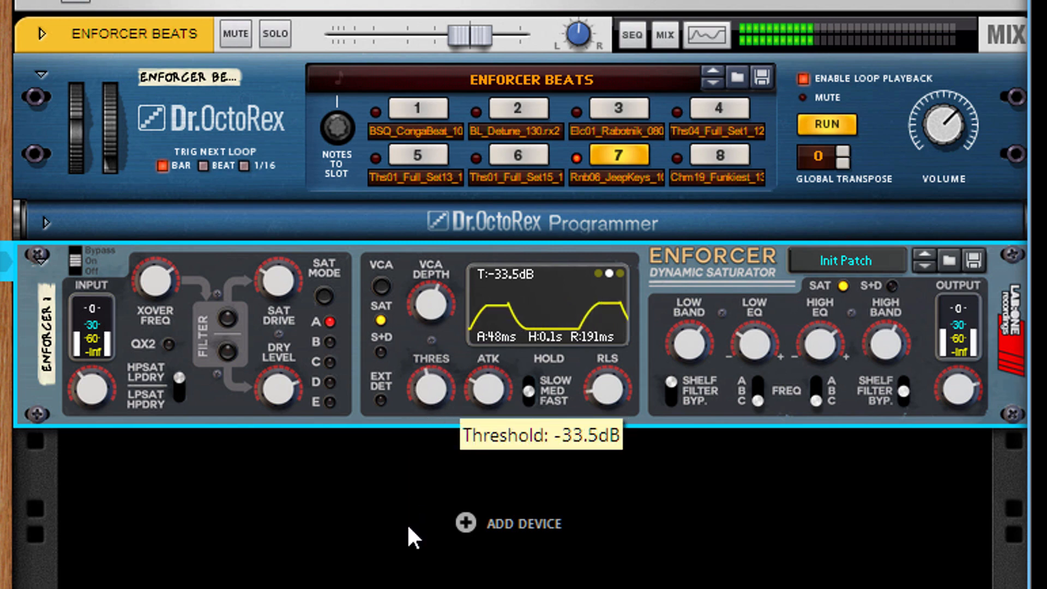
left_click_drag(486, 401, 518, 397)
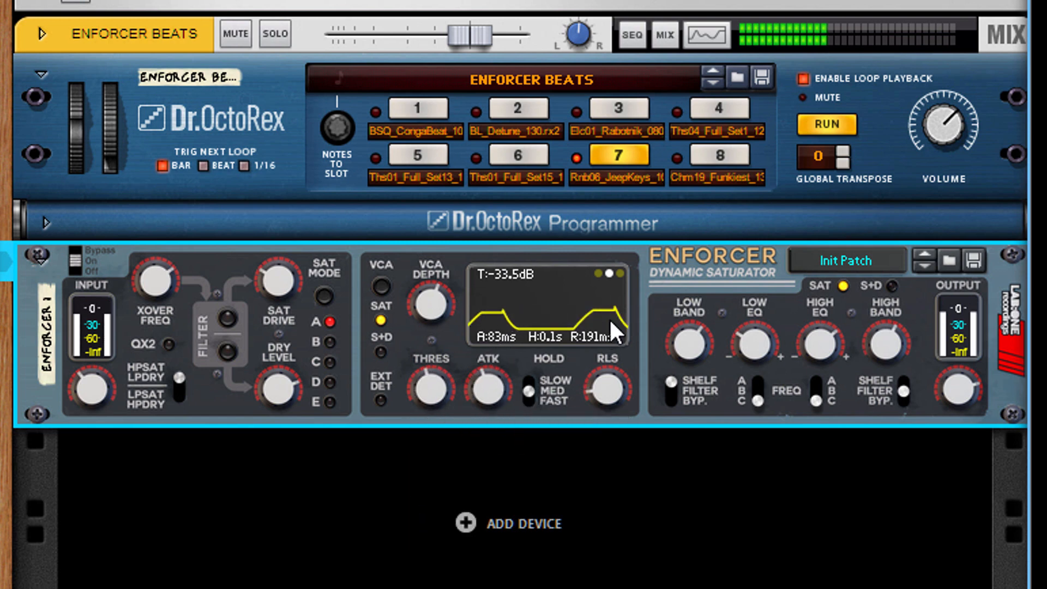
- Examine the envelope shape in the first display view and return to the middle view
left_click(598, 273)
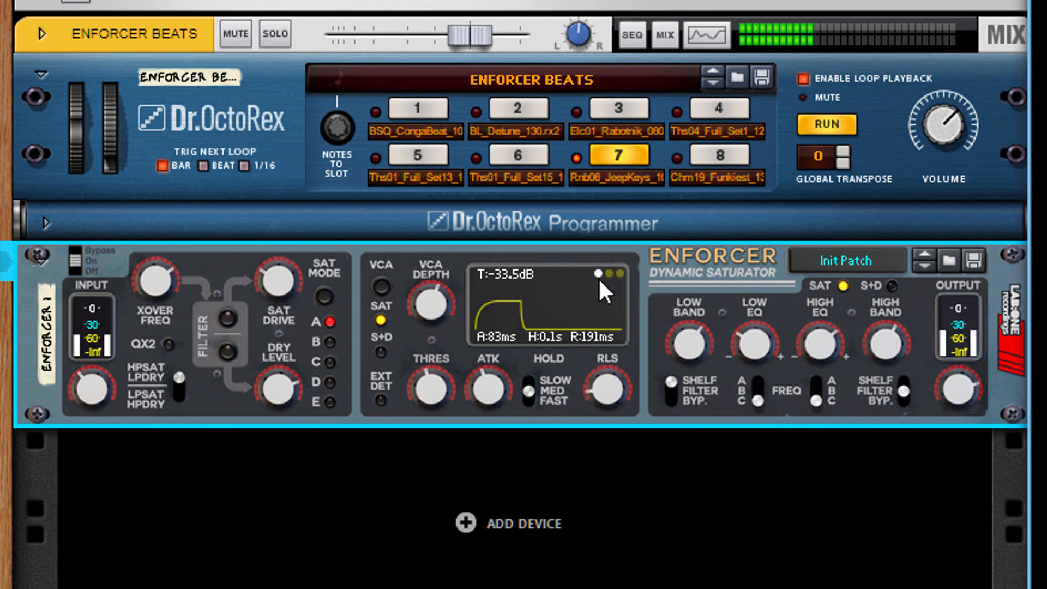
left_click(499, 314)
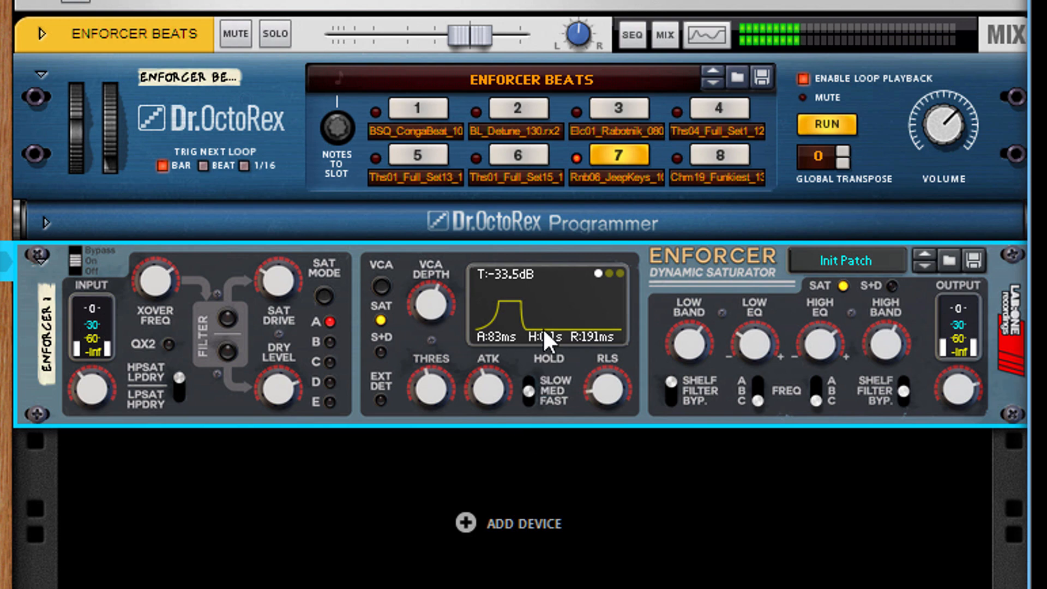
left_click(610, 267)
- Set the envelope attack to 51 ms, the threshold to -26 dB and the hold to Fast
left_click_drag(484, 394, 480, 470)
left_click_drag(417, 409, 494, 368)
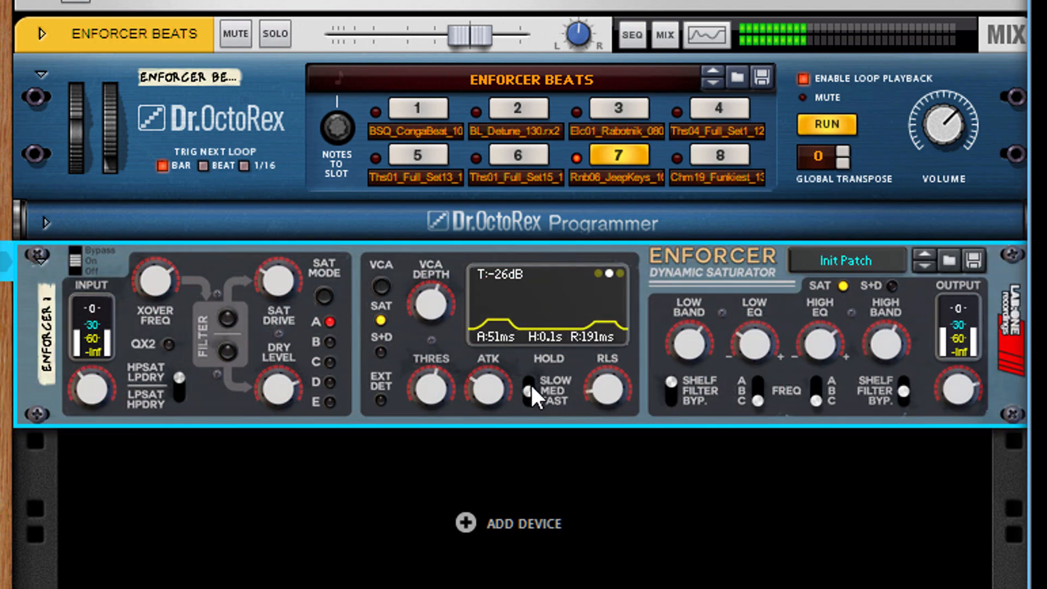
left_click_drag(531, 388, 528, 410)
- Readjust the VCA depth and set the envelope to a 40 ms attack and a 295 ms release
left_click_drag(427, 309, 456, 300)
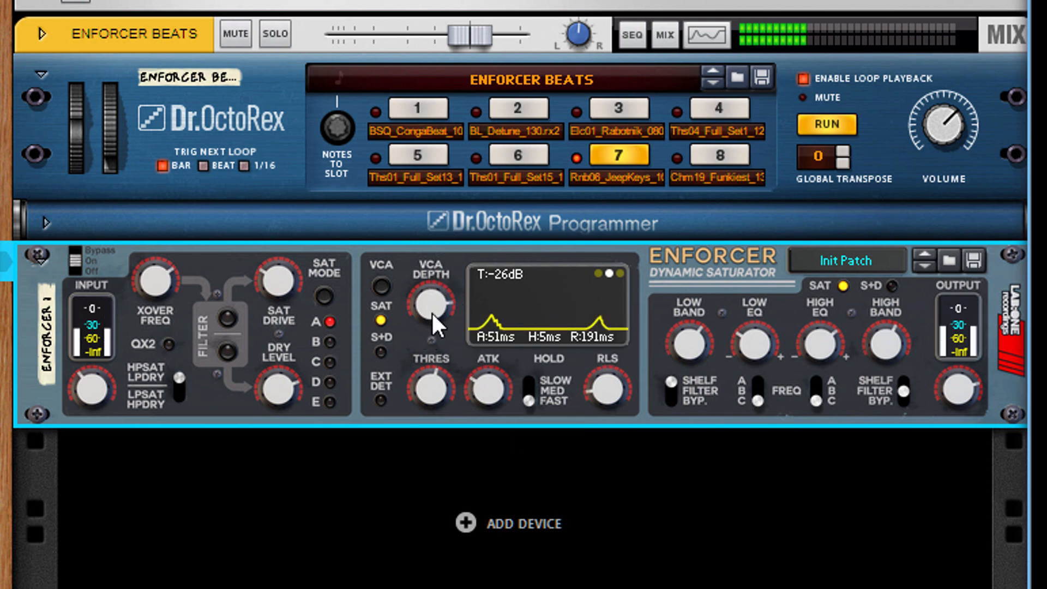
left_click_drag(430, 305, 509, 456)
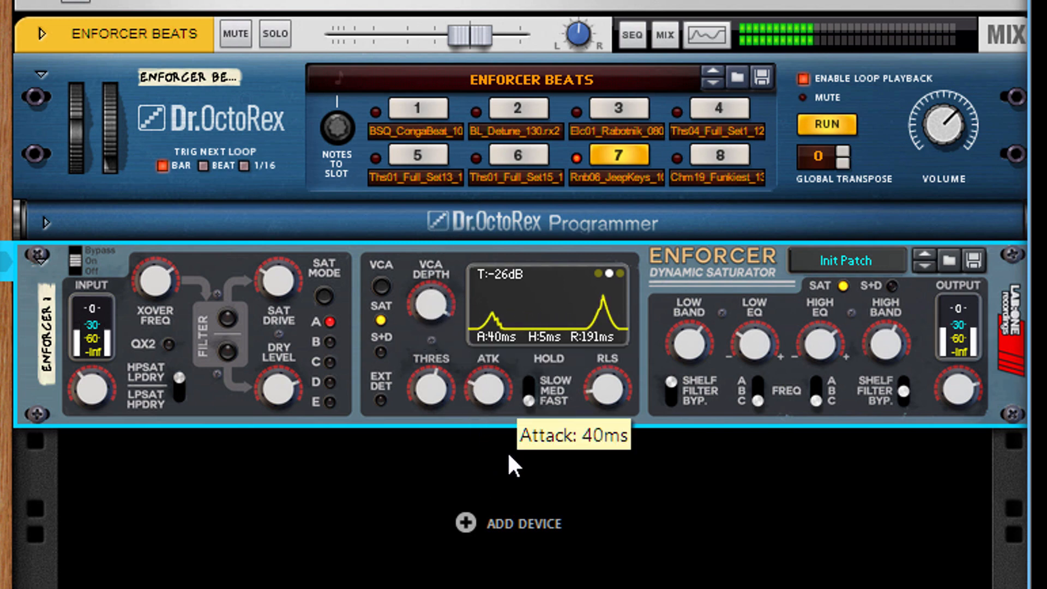
left_click_drag(615, 398, 595, 342)
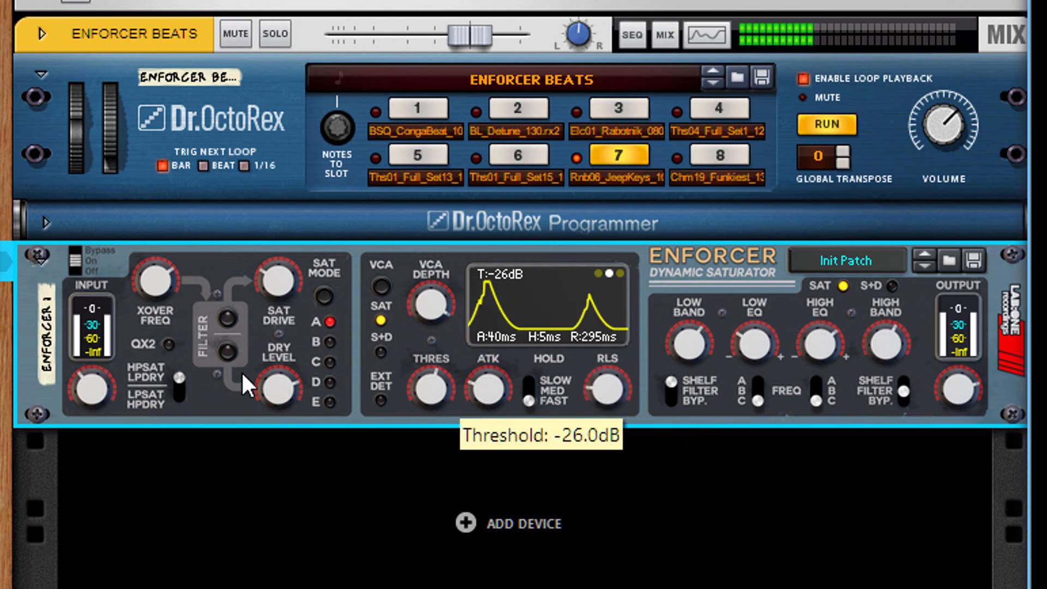
- Set the crossover frequency to 395.1 Hz and raise the saturation drive with the saturation-path filter on
left_click_drag(148, 277, 177, 381)
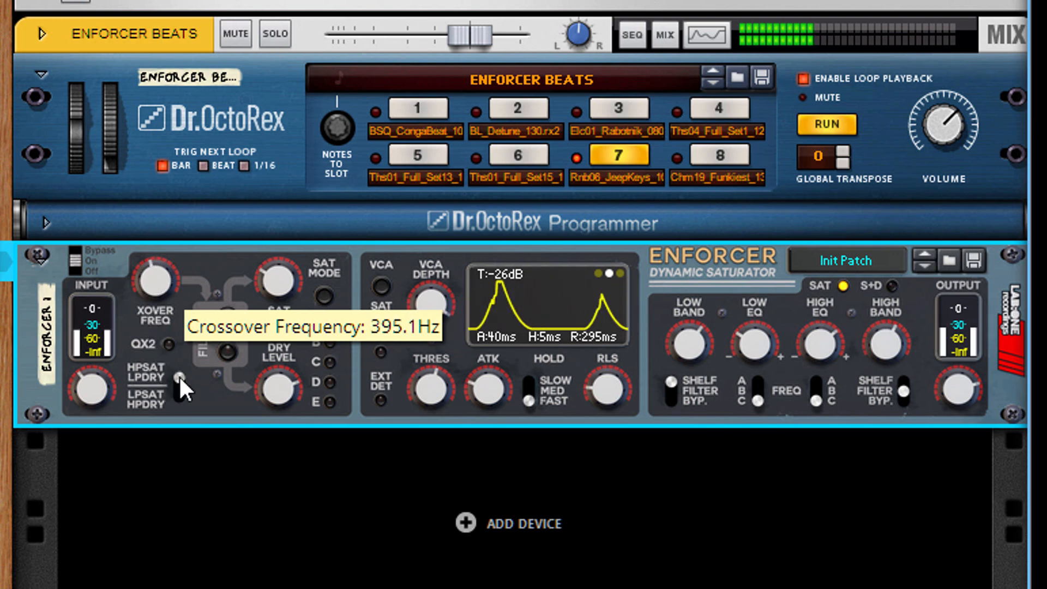
left_click_drag(278, 280, 310, 87)
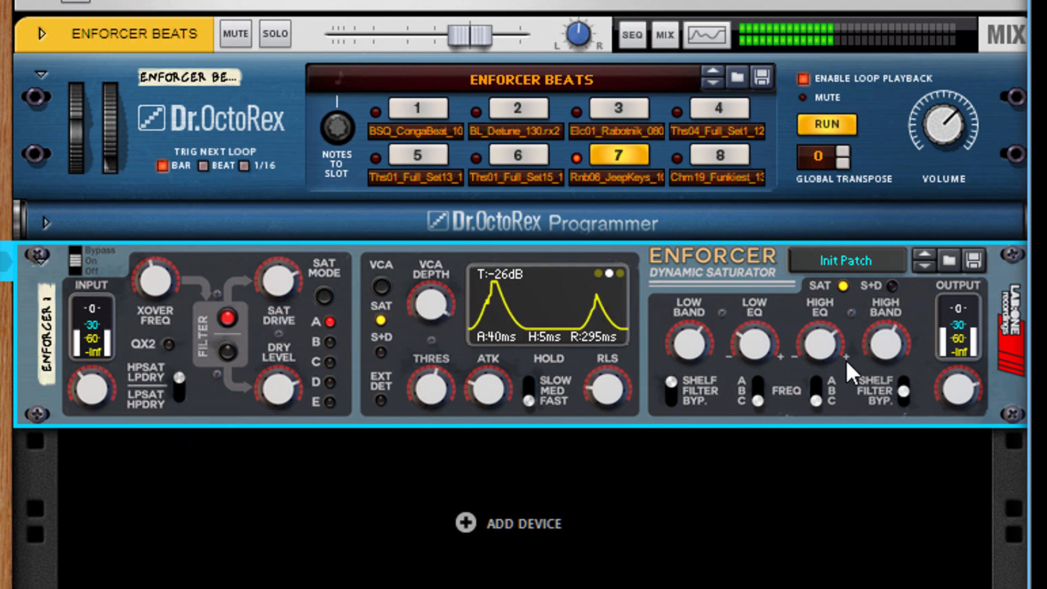
- Switch the low band from shelf to filter mode and readjust the low and high bands
left_click_drag(702, 362, 692, 458)
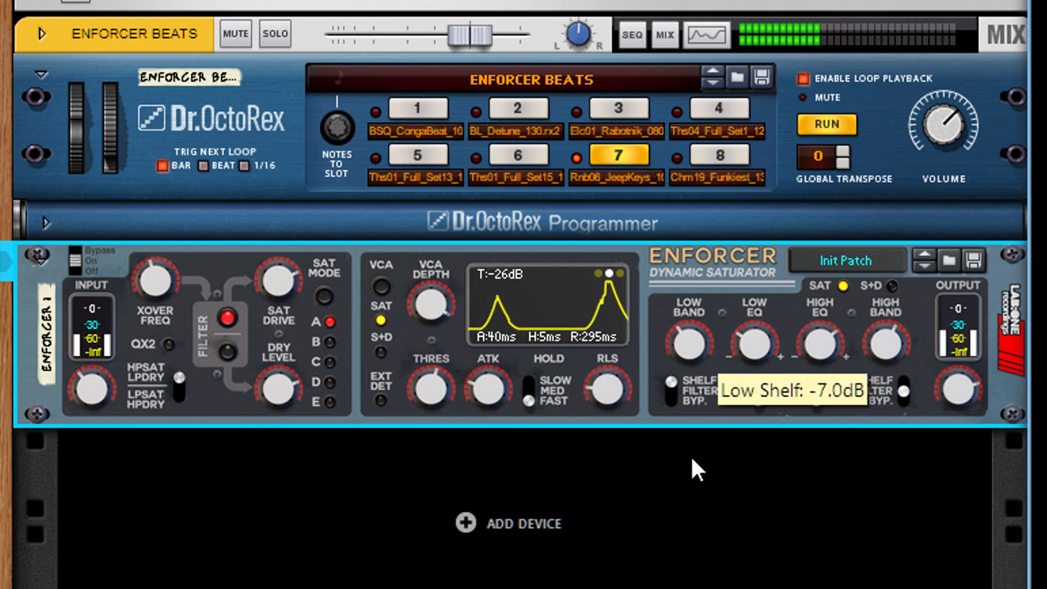
left_click(674, 392)
left_click_drag(698, 337, 718, 117)
mouse_move(889, 335)
left_mouse_down()
mouse_move(905, 215)
mouse_move(898, 328)
mouse_move(900, 319)
left_mouse_up()
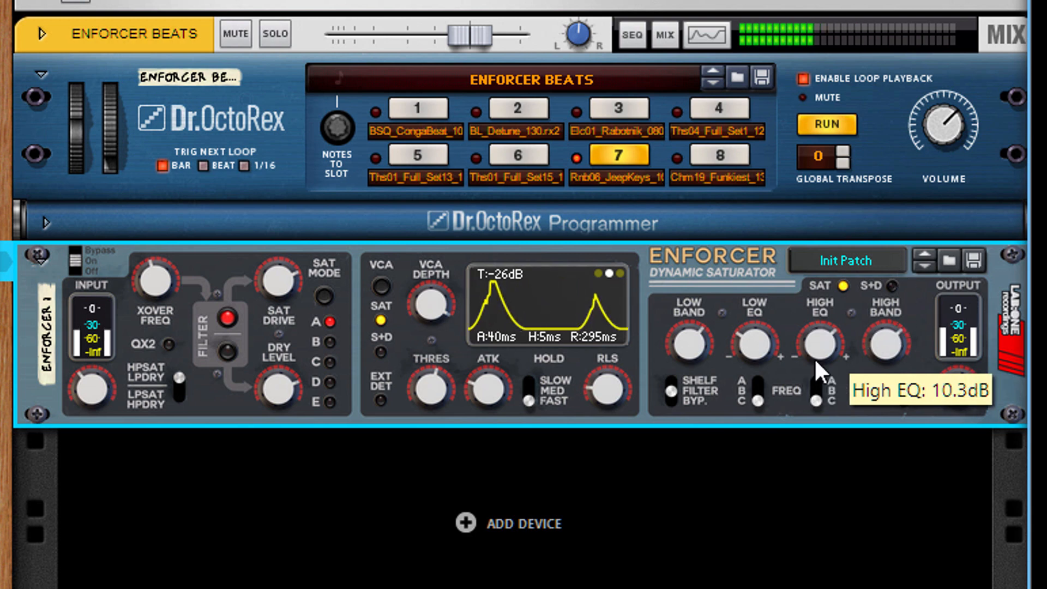
- Cut the high EQ to -7.4 dB and set its frequency range to B
left_click_drag(814, 358, 837, 479)
left_click(812, 387)
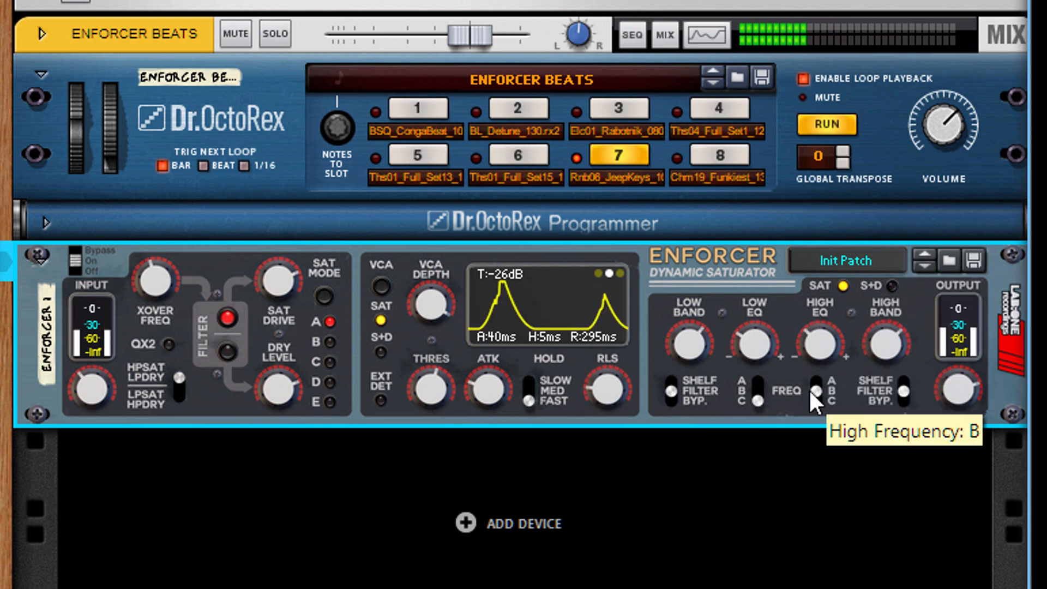
left_click_drag(825, 293, 815, 320)
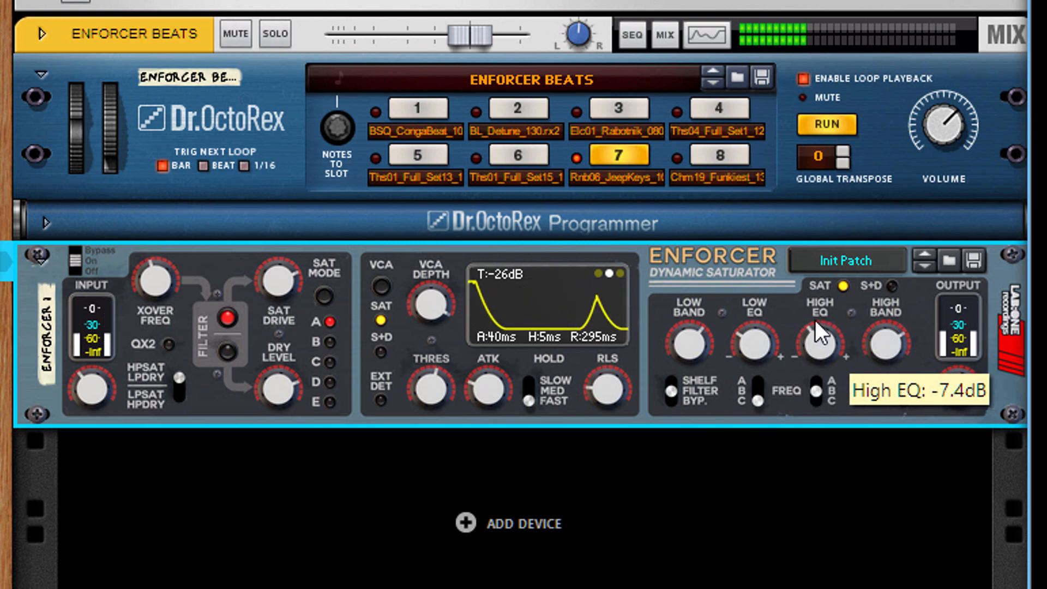
- Compare the S+D and Saturation EQ modes while adjusting the low band, and leave the EQ mode on Saturation
left_click(888, 286)
left_click(843, 285)
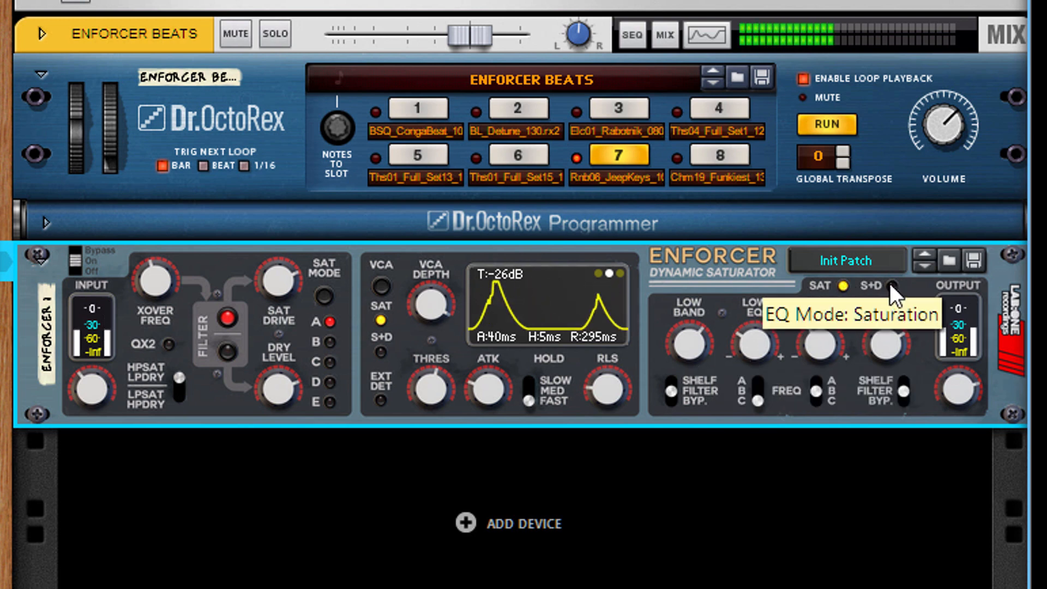
left_click(891, 286)
left_click_drag(692, 348, 722, 453)
left_click(843, 286)
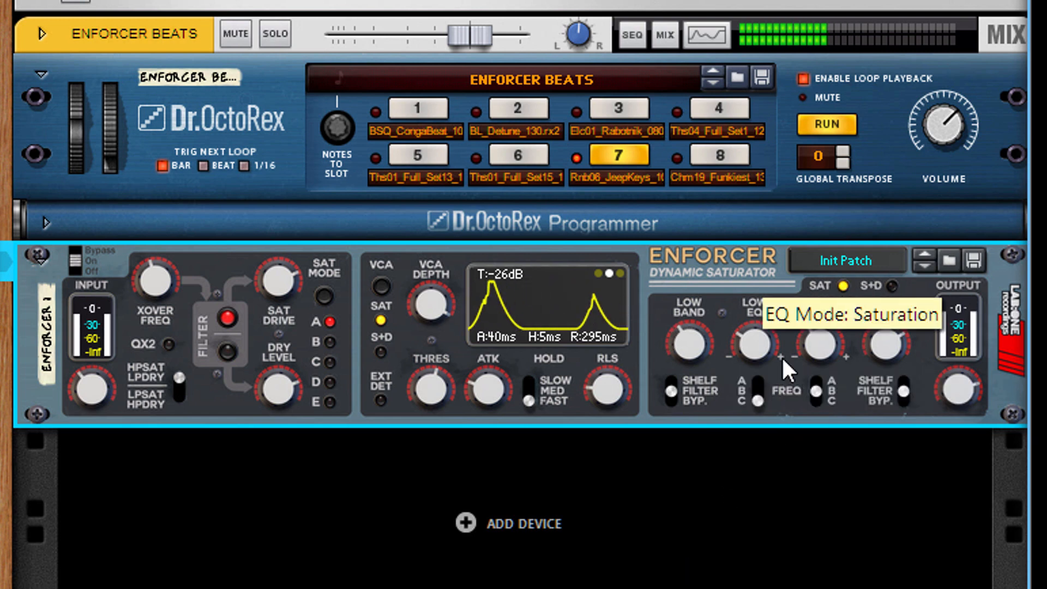
- Switch Dr.OctoRex to loop 8 and turn off the saturation-path filter
left_click(678, 156)
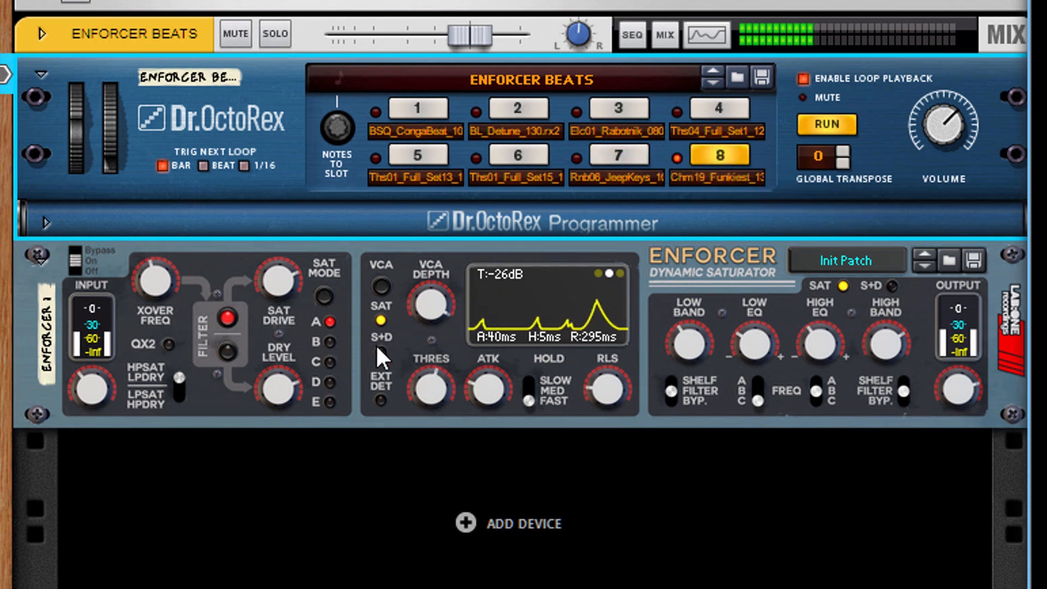
left_click(231, 319)
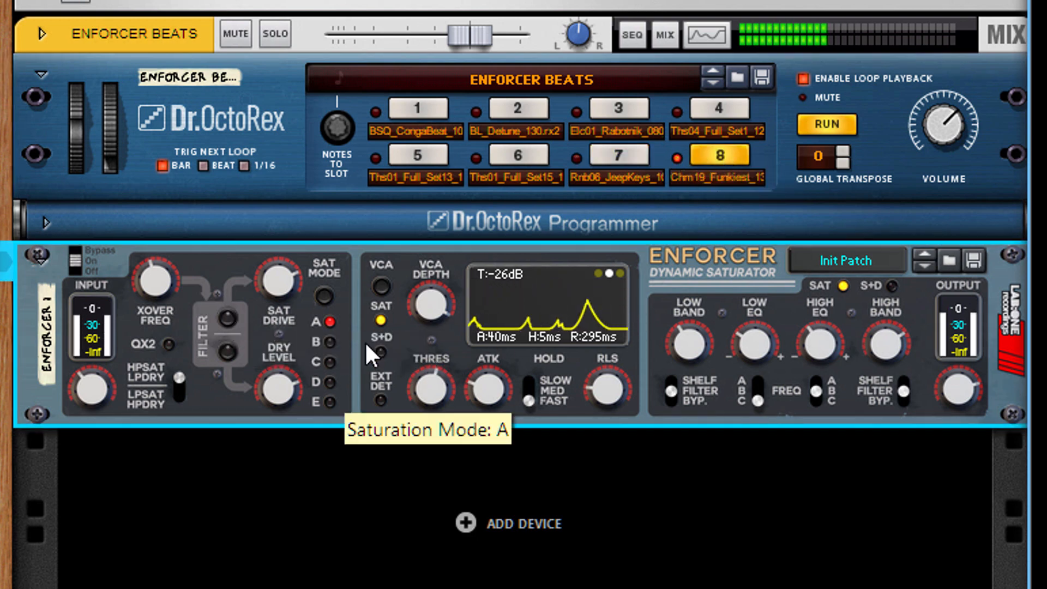
- Select saturation mode B and set the envelope to a 0 ms attack and a 217 ms release
left_click(330, 341)
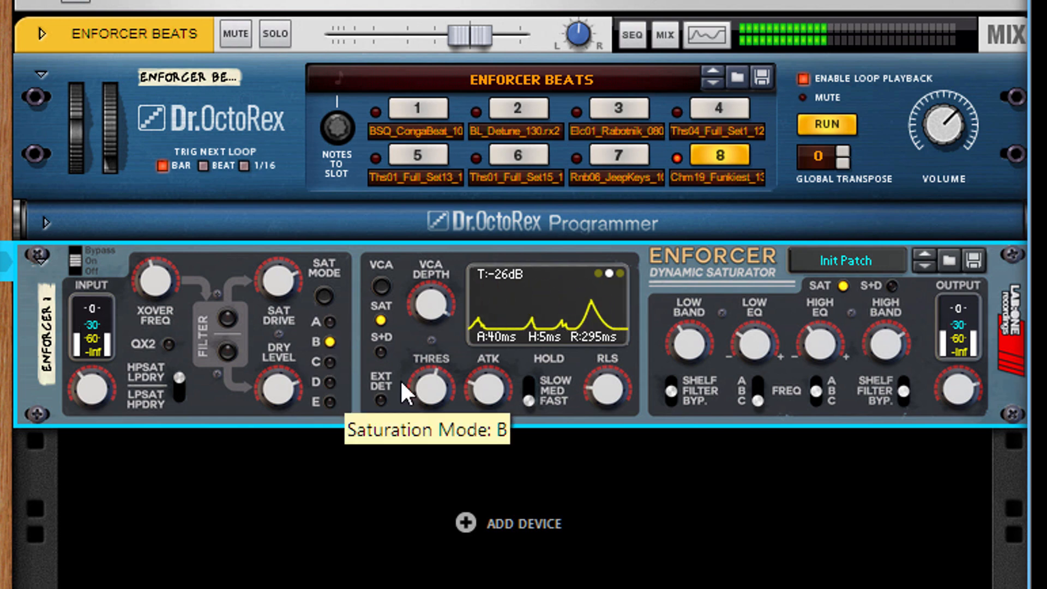
left_click_drag(491, 390, 614, 477)
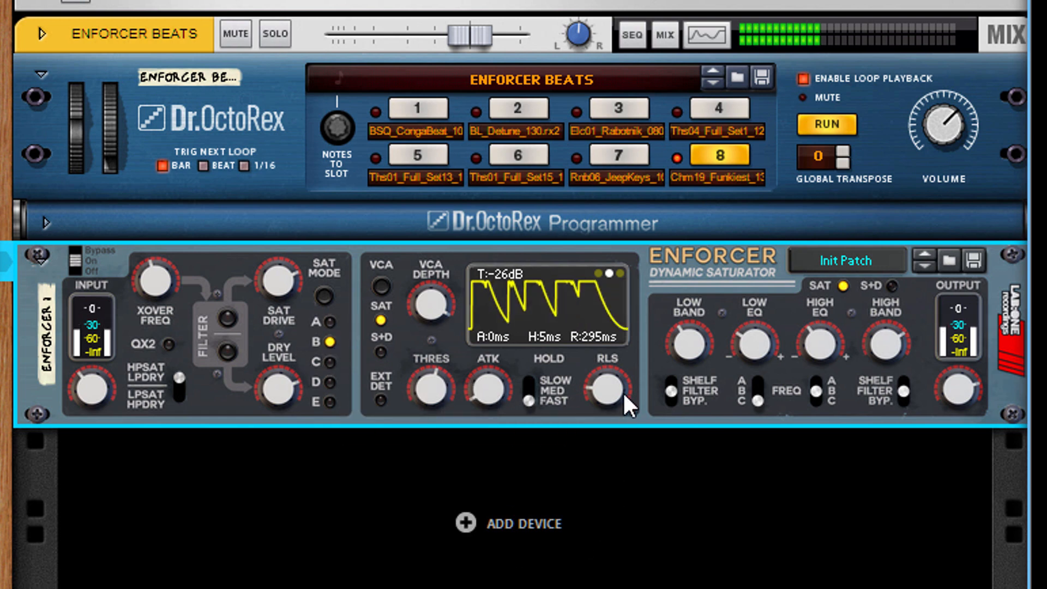
left_click_drag(623, 392, 486, 449)
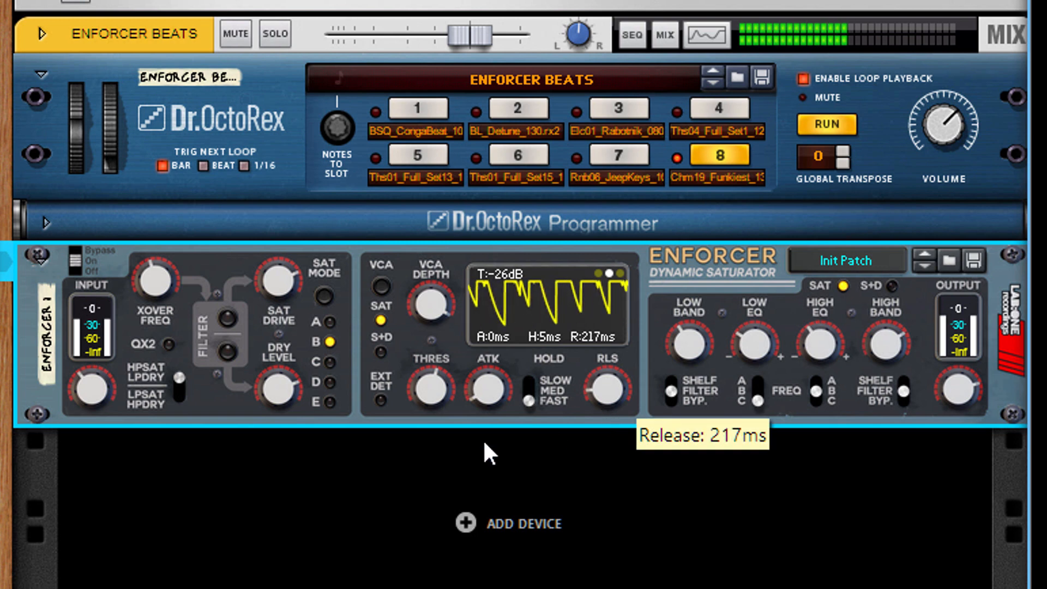
- Select saturation mode C and readjust the dry level
left_click(330, 362)
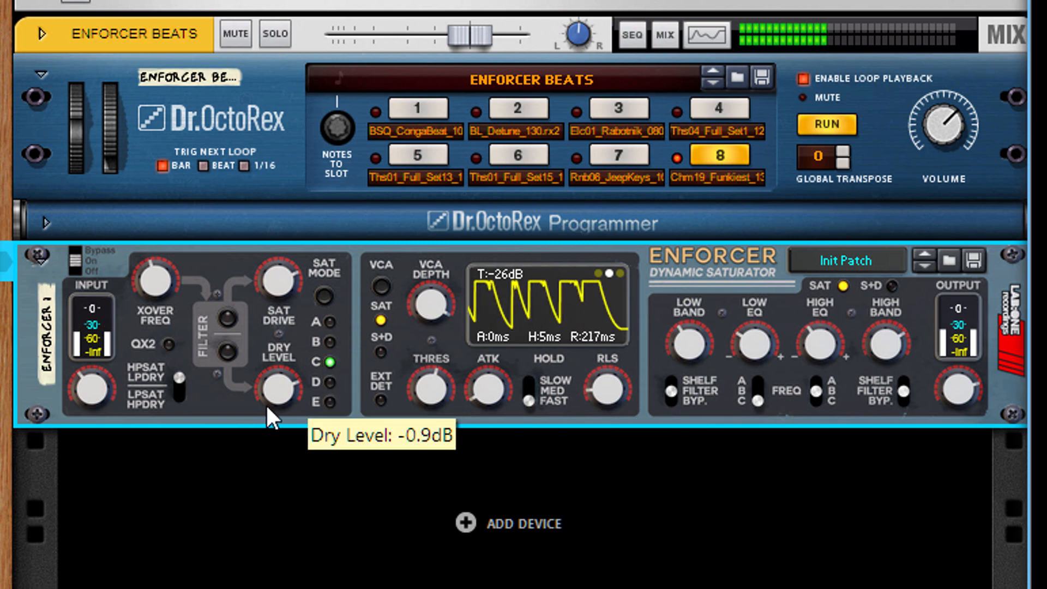
left_click_drag(271, 402, 488, 404)
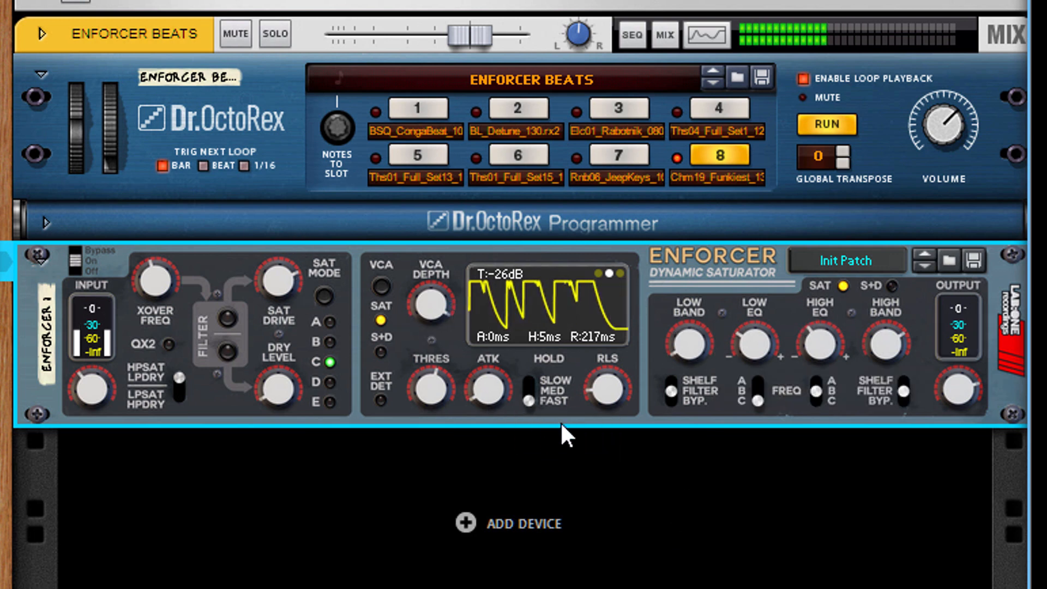
- Set the envelope release to 0 ms, lower the VCA depth and readjust the dry level
left_click_drag(611, 369, 617, 522)
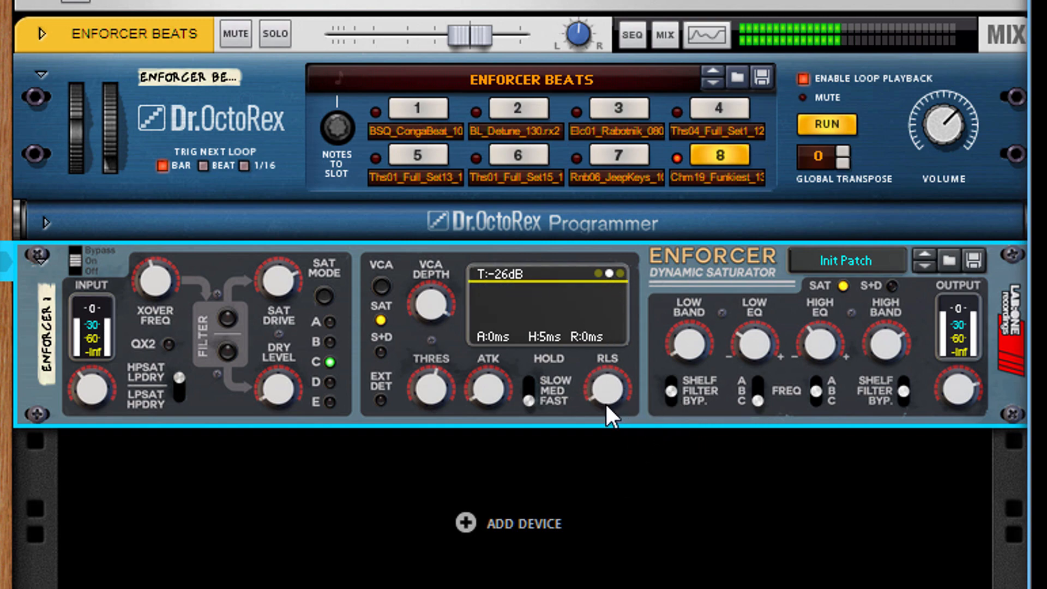
mouse_move(436, 284)
left_mouse_down()
mouse_move(391, 361)
mouse_move(424, 293)
left_mouse_up()
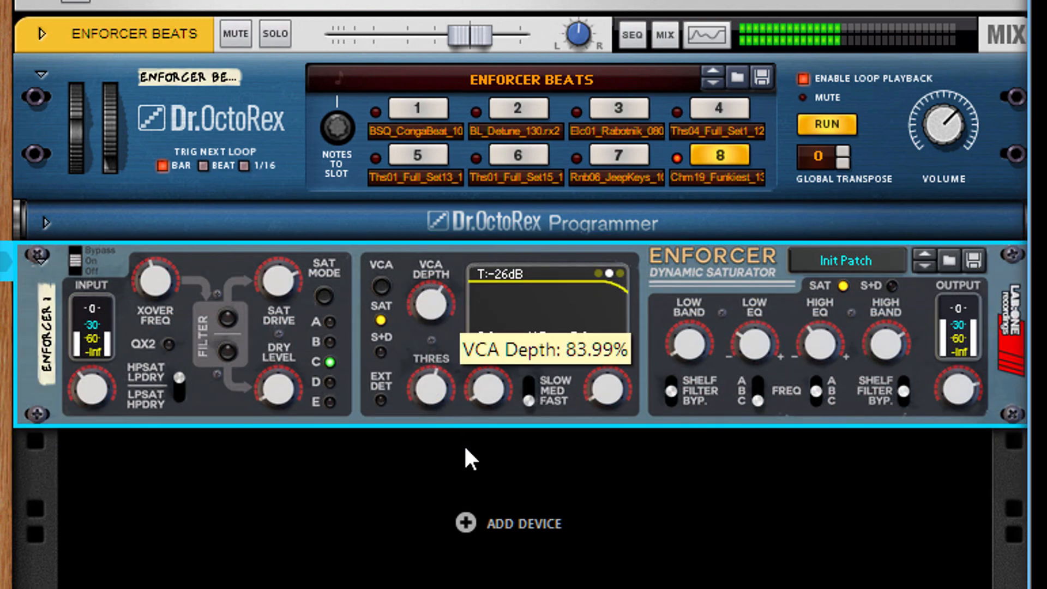
left_click_drag(471, 460, 472, 539)
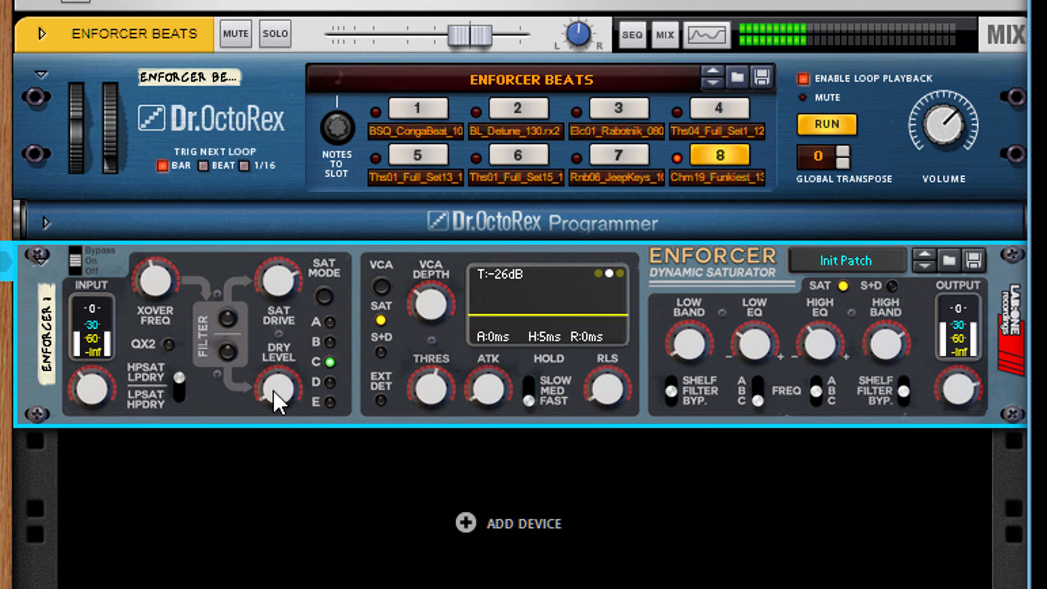
left_click_drag(273, 391, 439, 321)
- Compare the bypassed and processed sound, reduce the VCA depth further, and switch the display to the waveform view
left_click(78, 254)
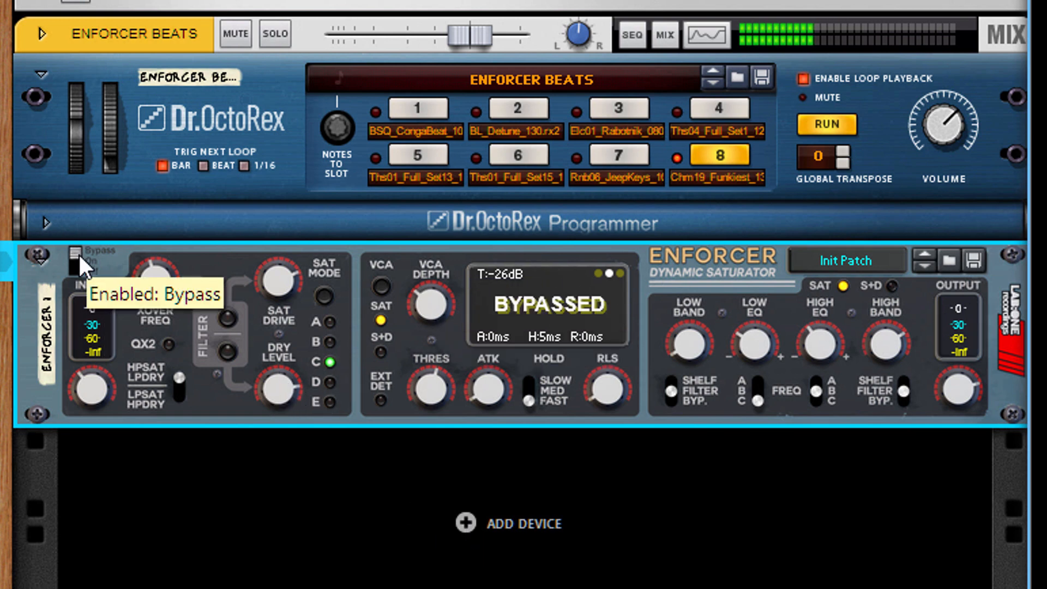
left_click(80, 254)
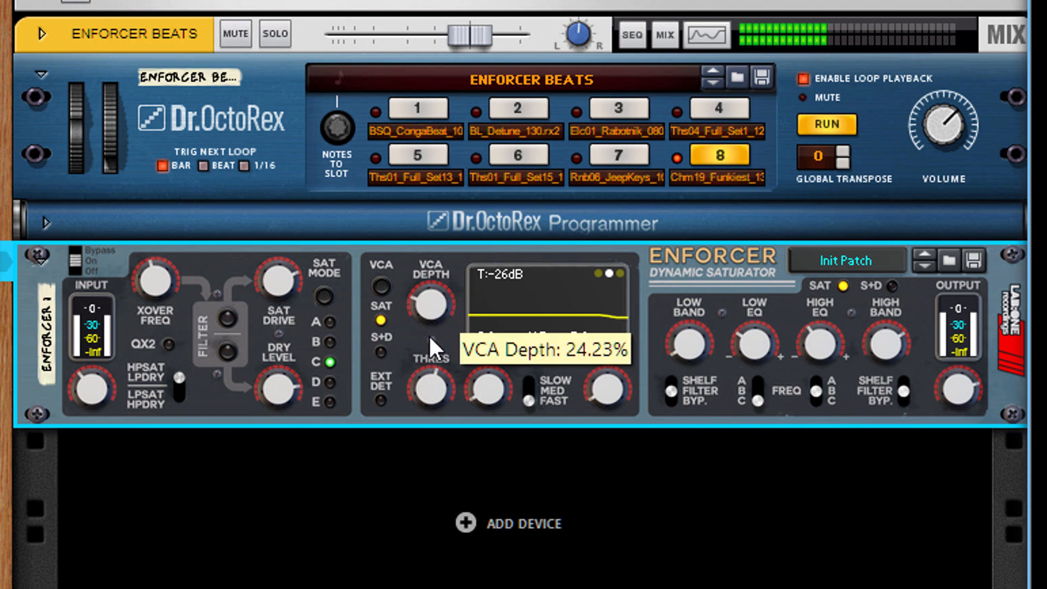
left_click_drag(429, 335, 431, 362)
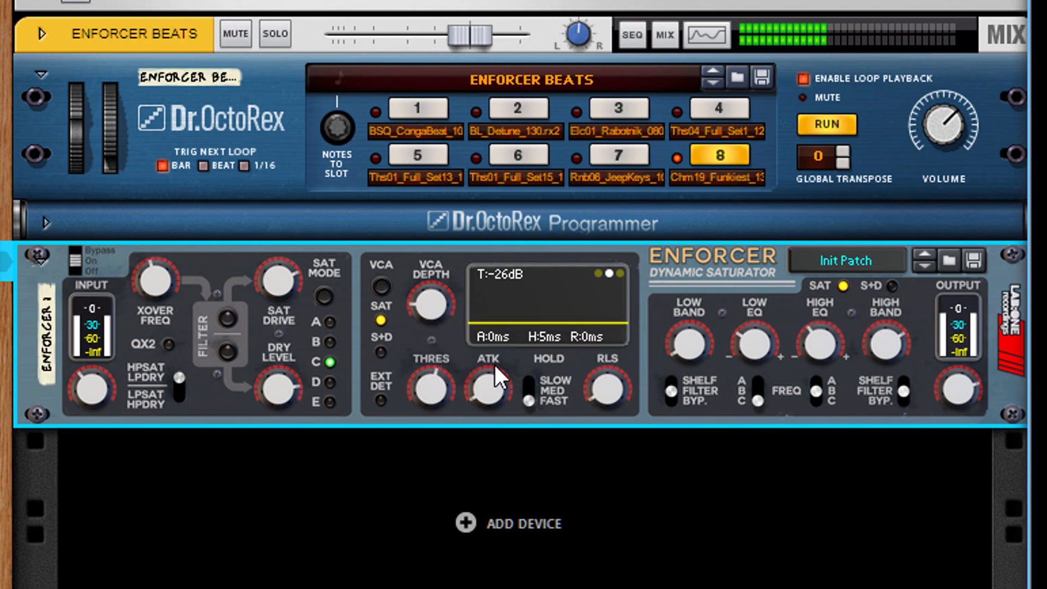
left_click(620, 272)
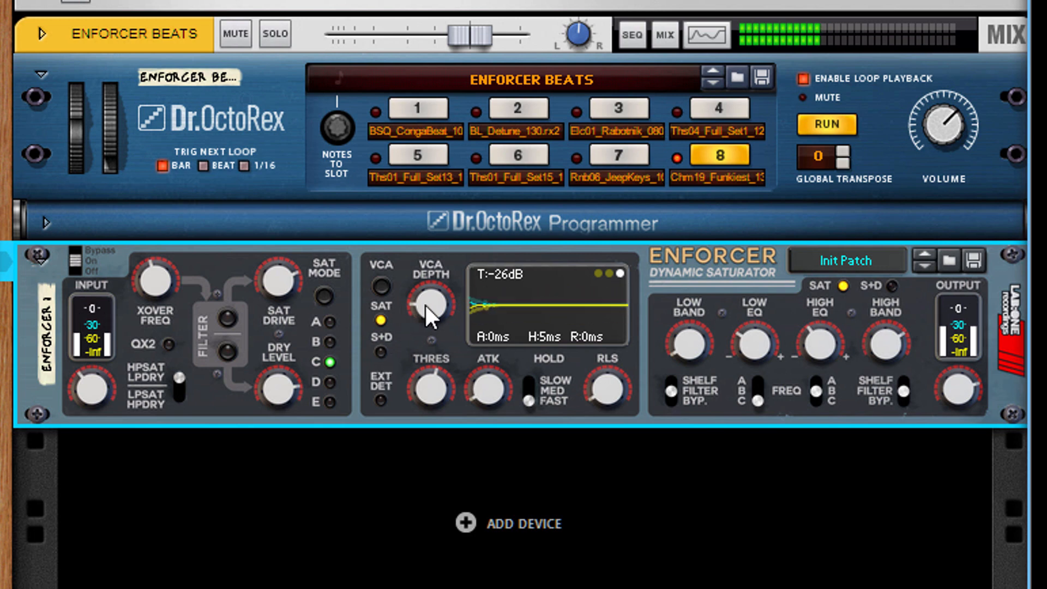
- Lower the VCA depth, audition S+D VCA mode with the depth at 50%, and return the VCA to Sat mode
left_click_drag(426, 305, 426, 516)
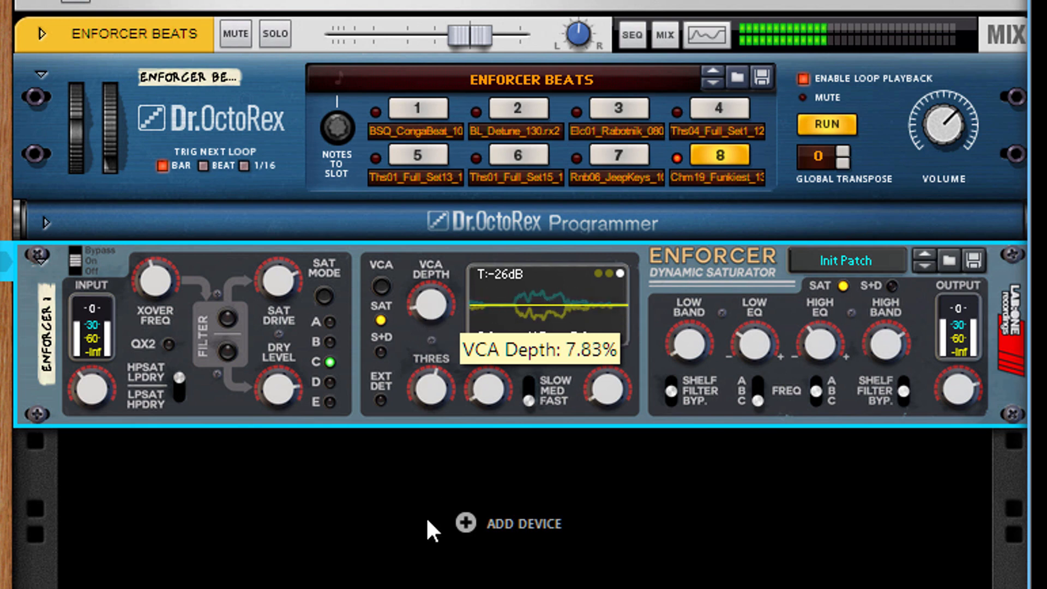
left_click_drag(437, 309, 438, 134)
left_click(385, 351)
left_click(429, 312, "ctrl")
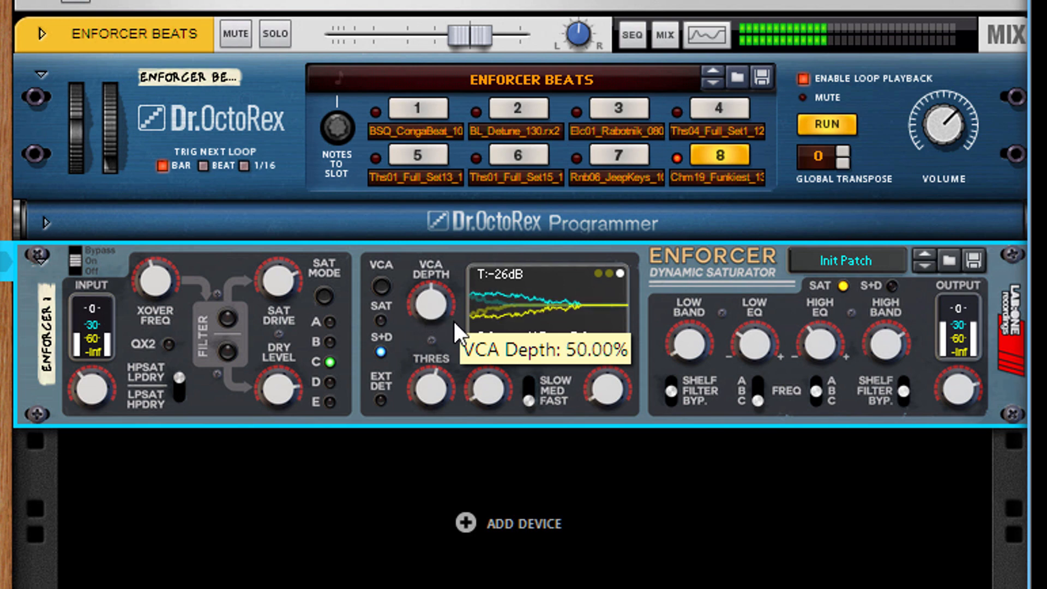
left_click(380, 320)
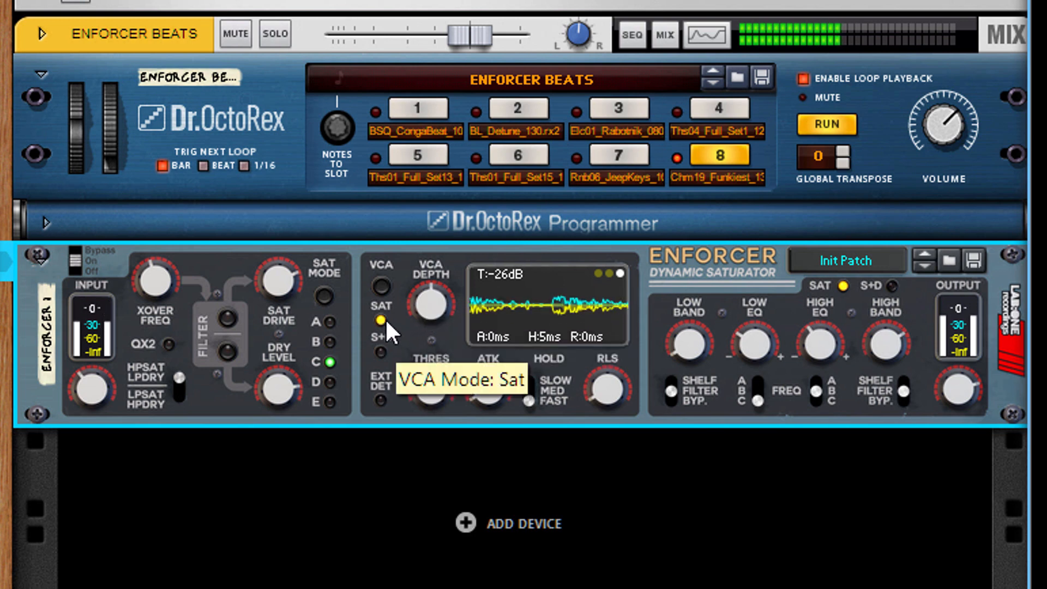
- Select saturation mode D, lower the VCA depth, and compare the bypassed and processed sound
left_click(329, 381)
left_click_drag(429, 335, 424, 450)
left_click(75, 254)
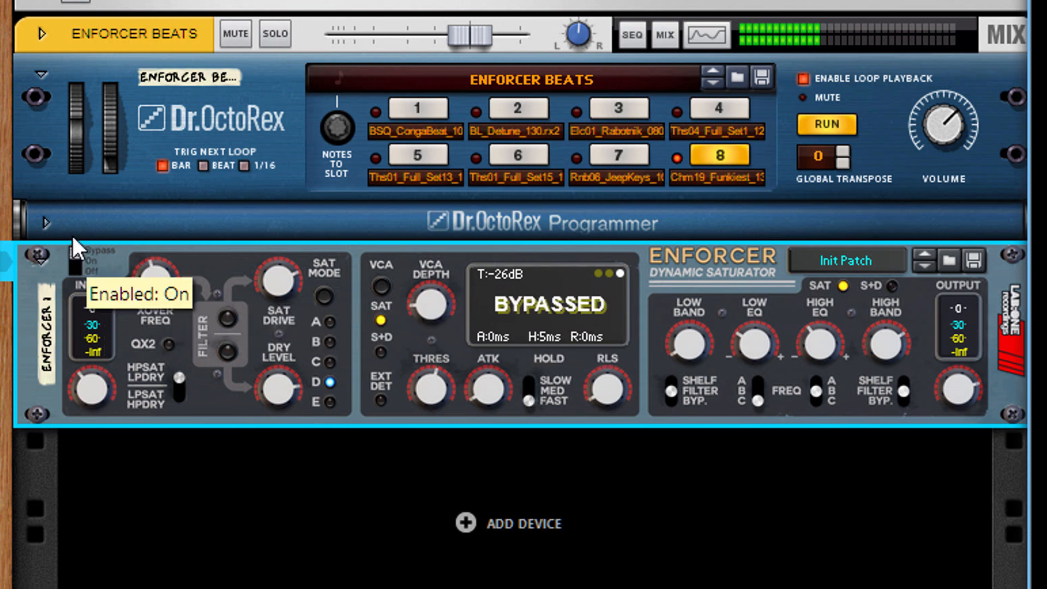
left_click(77, 261)
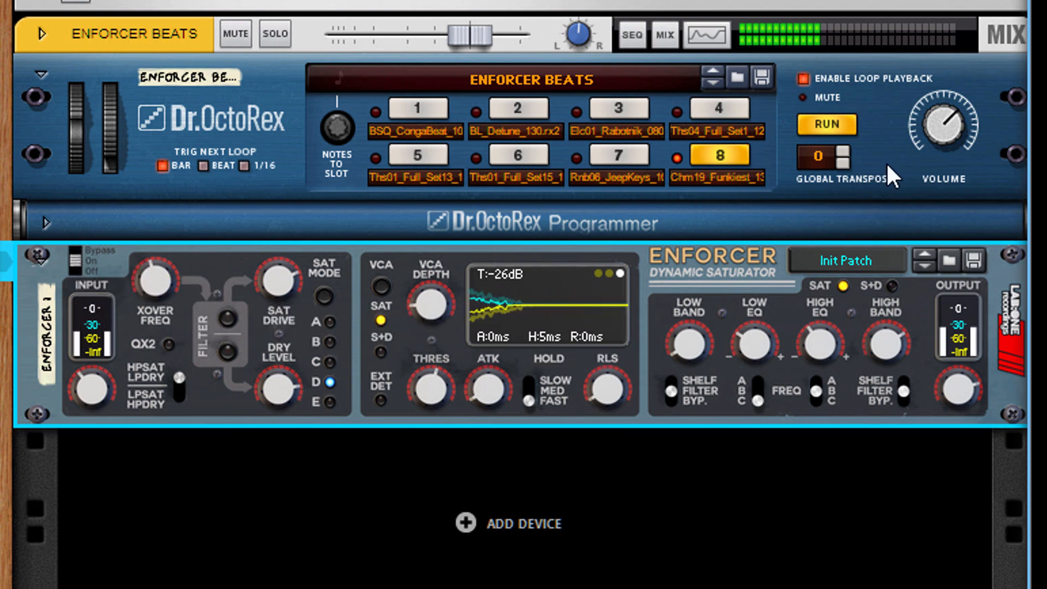
- Switch to the ENFORCER INSTRUMENTS Dr.OctoRex and play loop slot 1
left_click_drag(0, 218, 397, 100)
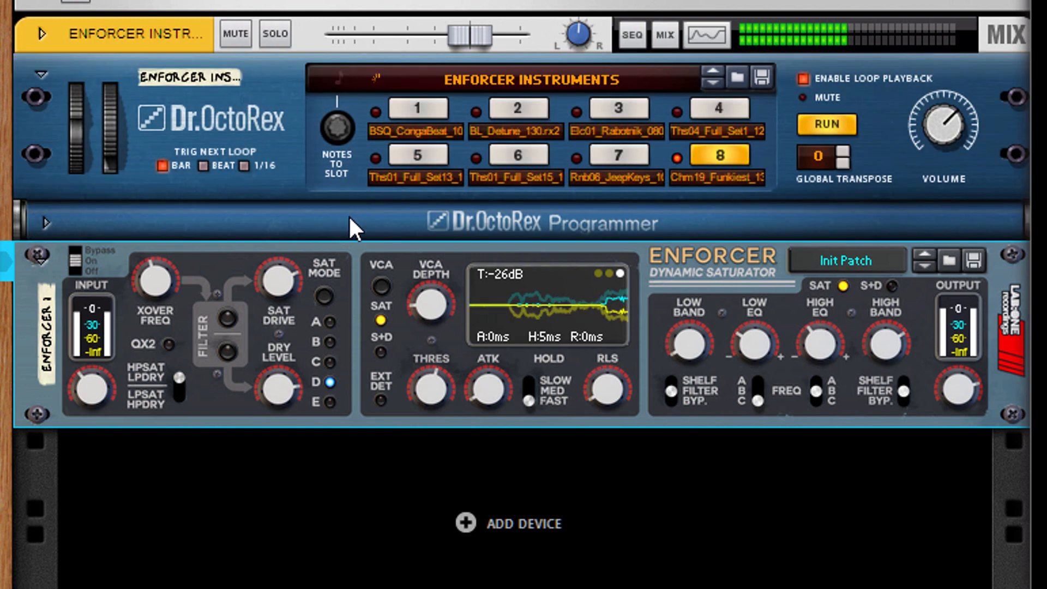
left_click(424, 113)
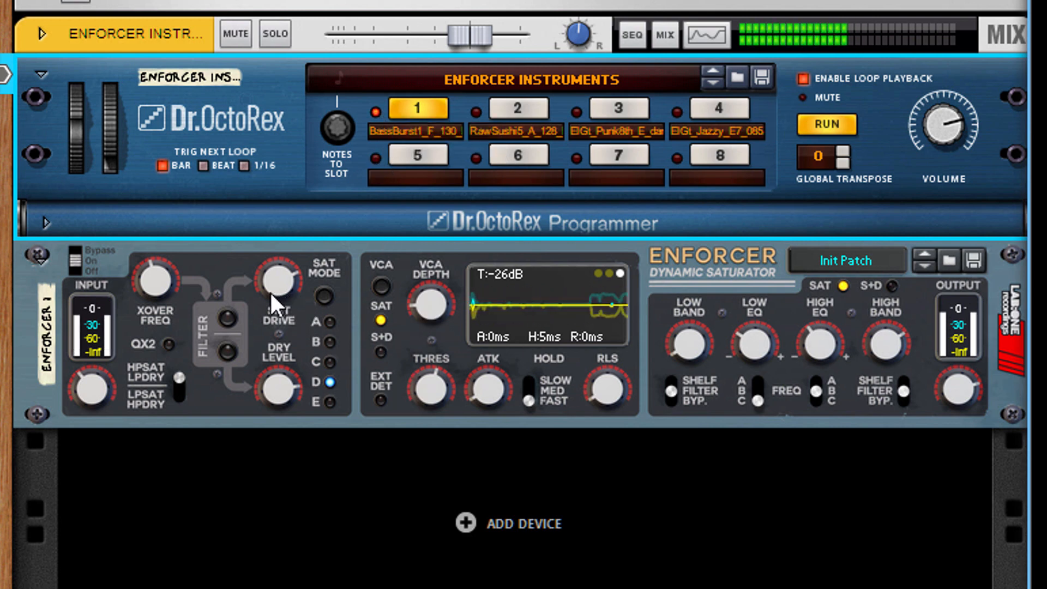
- Lower the saturation drive, set the threshold to -42.7 dB and raise the VCA depth
left_click_drag(270, 293, 279, 586)
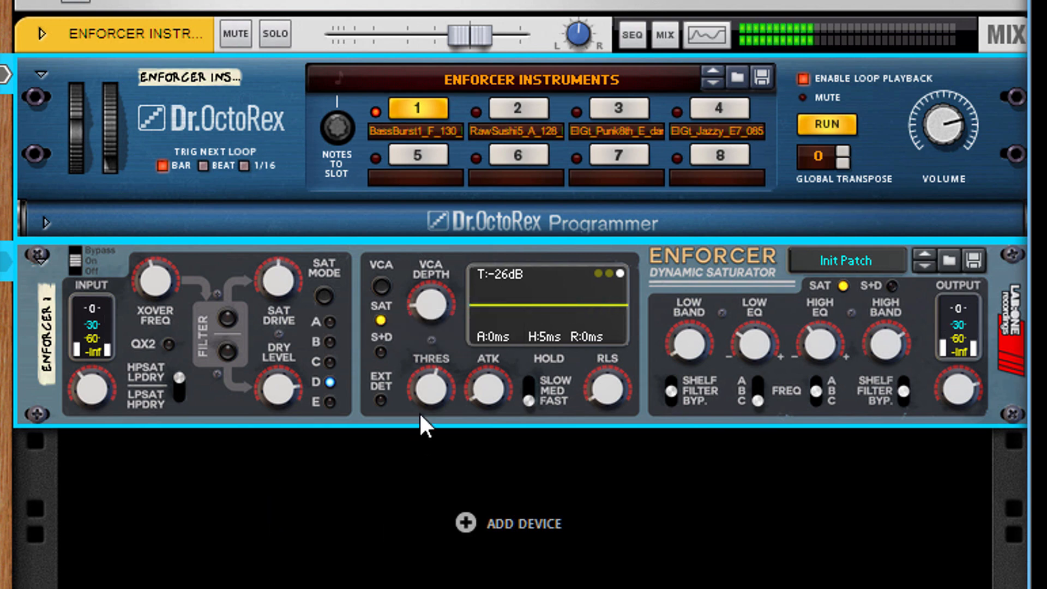
left_click_drag(423, 390, 425, 498)
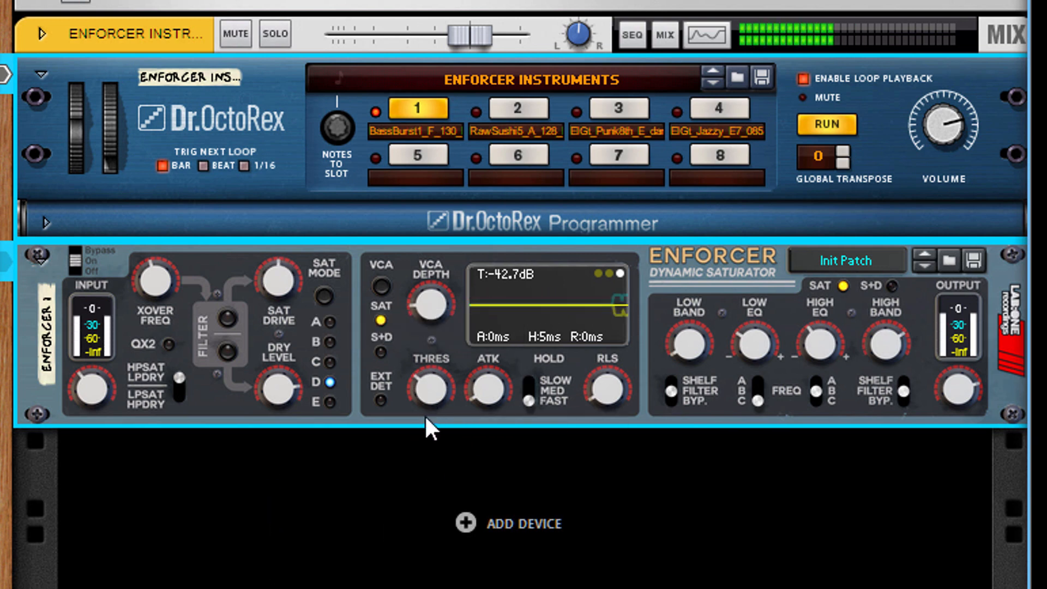
mouse_move(439, 261)
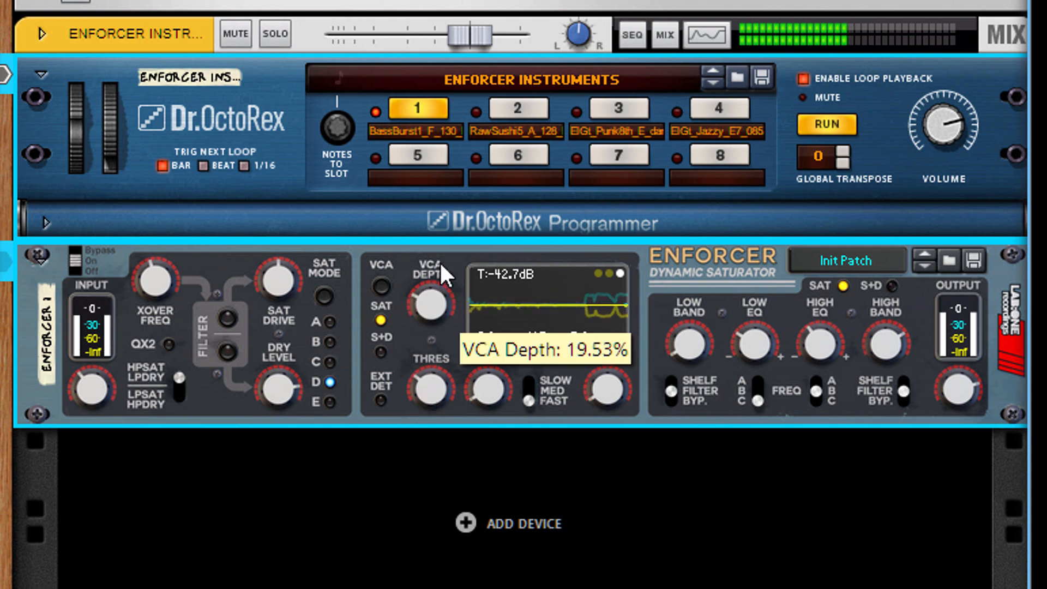
left_click_drag(440, 260, 460, 109)
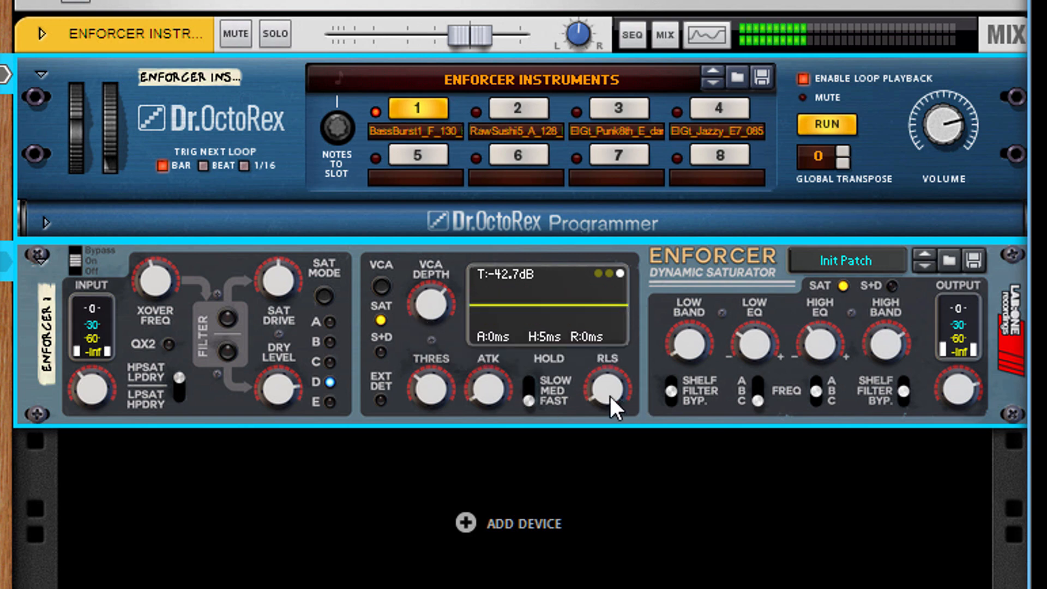
- Set the envelope to a 78 ms attack and a 656 ms release
left_click_drag(610, 398, 607, 299)
left_click_drag(488, 389, 496, 276)
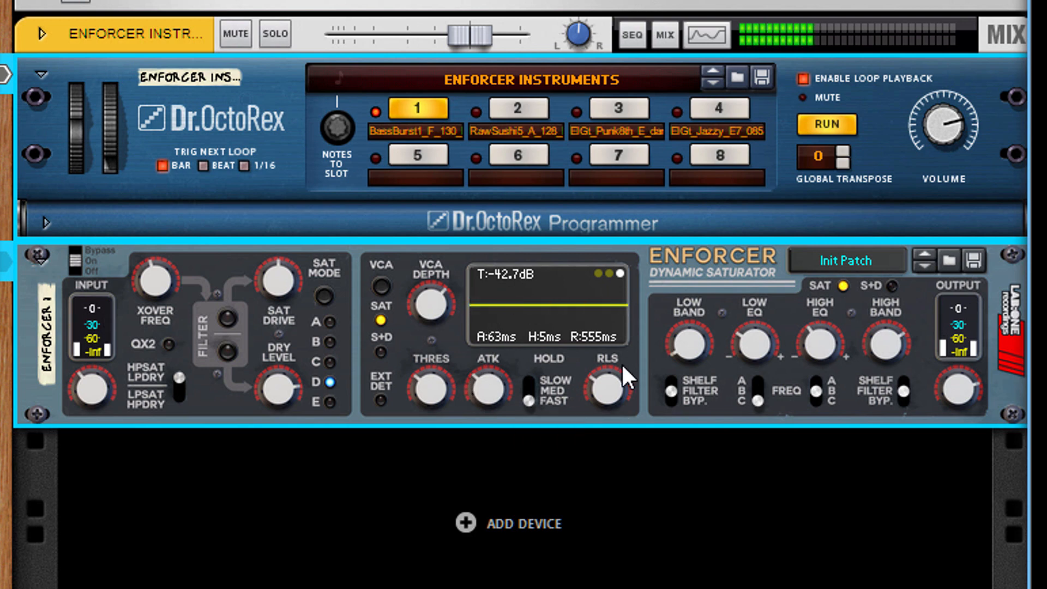
left_click_drag(618, 402, 617, 385)
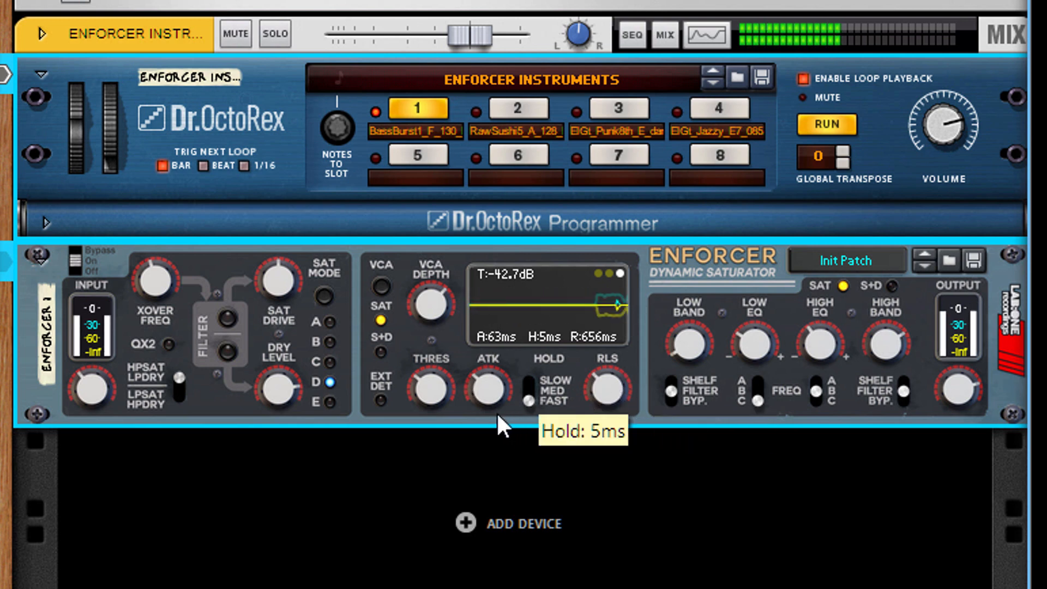
left_click_drag(488, 398, 498, 357)
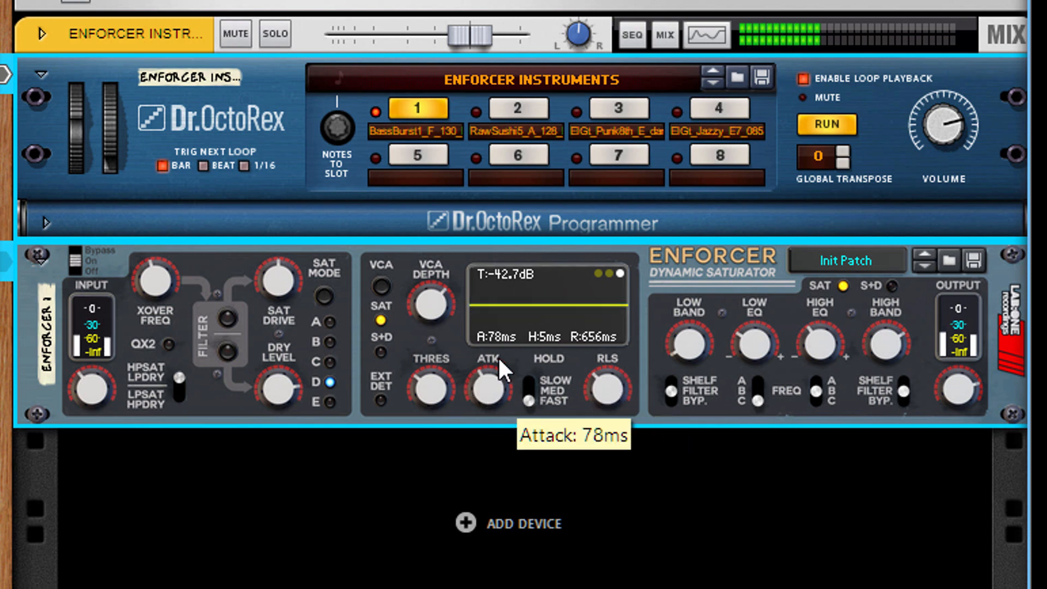
- Turn on QX2, the saturation filter and the dry filter while sweeping the crossover frequency
left_click(167, 343)
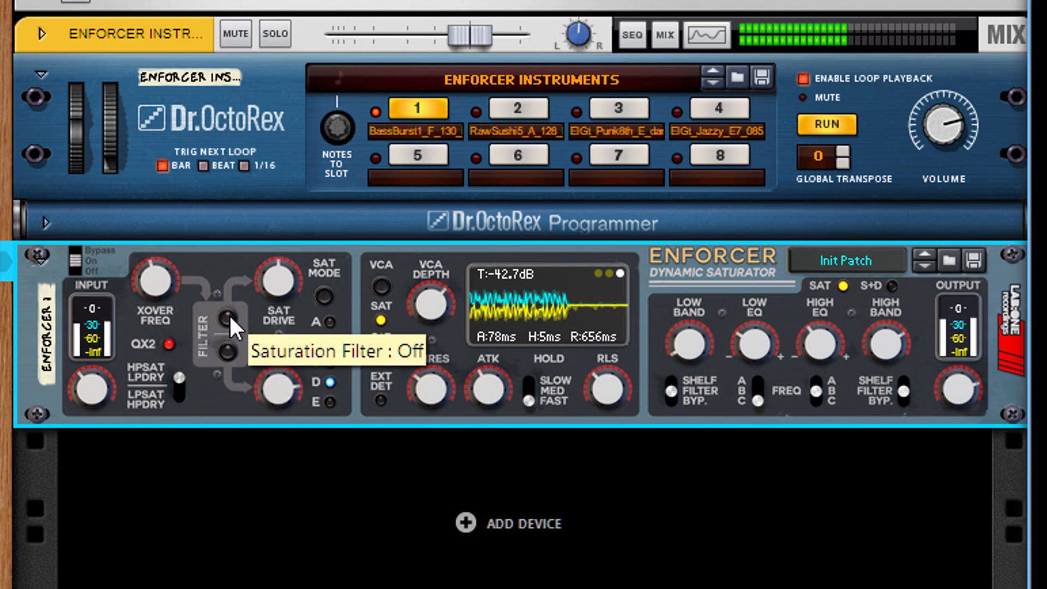
left_click(228, 316)
left_click_drag(155, 275, 207, 319)
left_click(228, 350)
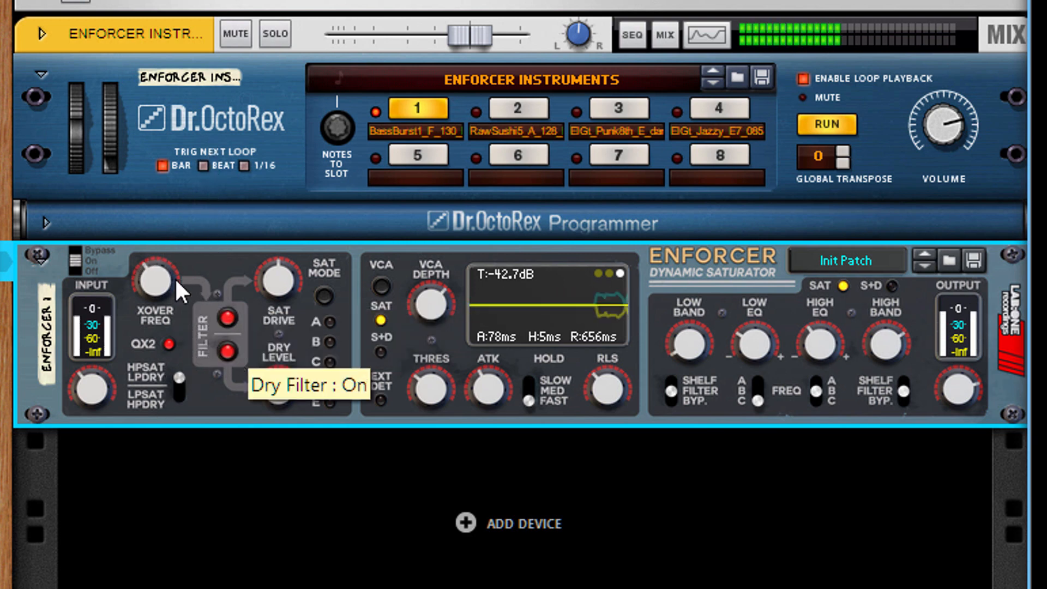
left_click_drag(177, 282, 225, 292)
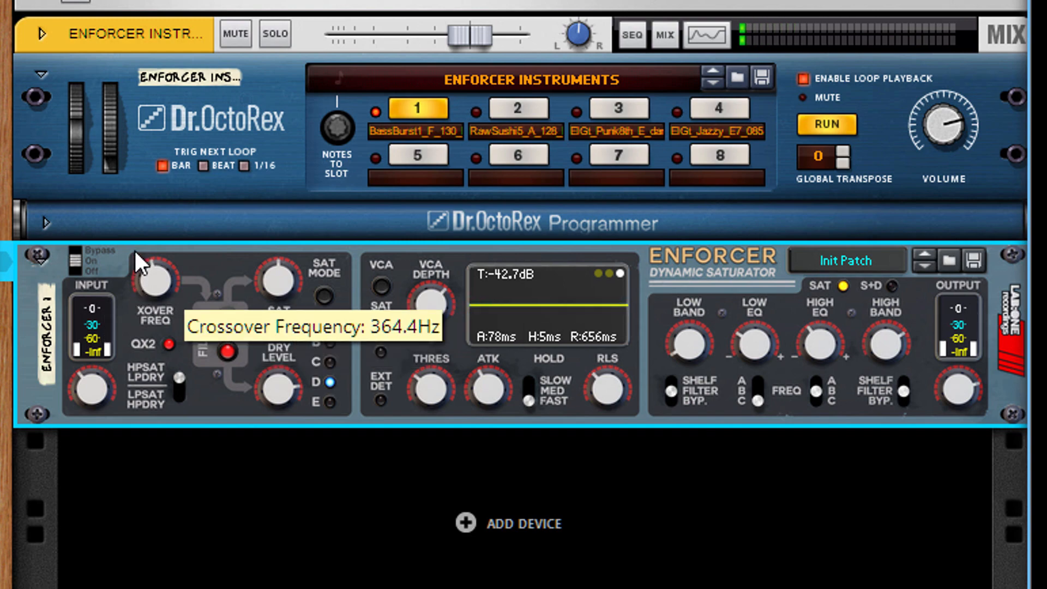
- Readjust the crossover frequency and saturation drive, and set the split mode to Dry HP / Sat LP
left_click_drag(135, 250, 180, 124)
mouse_move(304, 273)
left_mouse_down()
mouse_move(296, 221)
mouse_move(292, 322)
mouse_move(296, 286)
left_mouse_up()
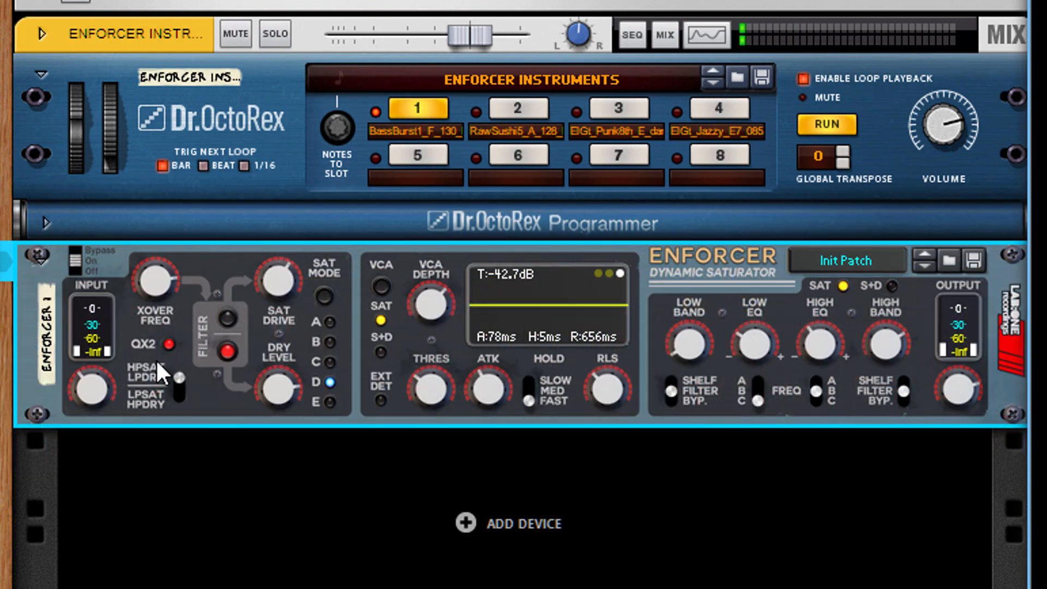
left_click_drag(164, 287, 180, 486)
left_click_drag(181, 380, 173, 433)
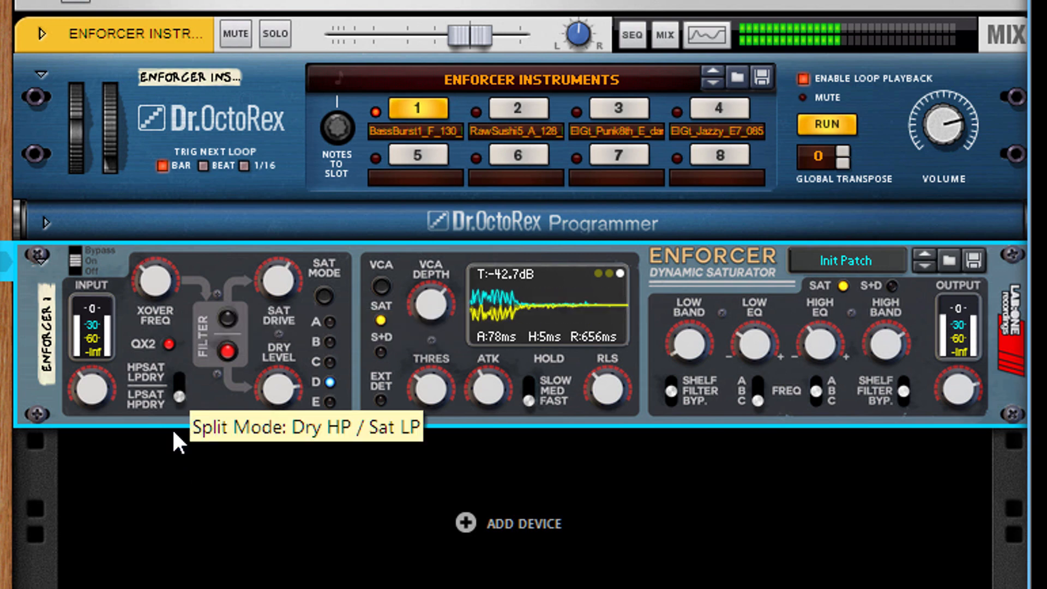
left_click_drag(159, 289, 171, 332)
- Play loop slot 2, readjust the VCA depth and set the threshold to -36.1 dB
left_click_drag(470, 121, 493, 119)
left_click(523, 108)
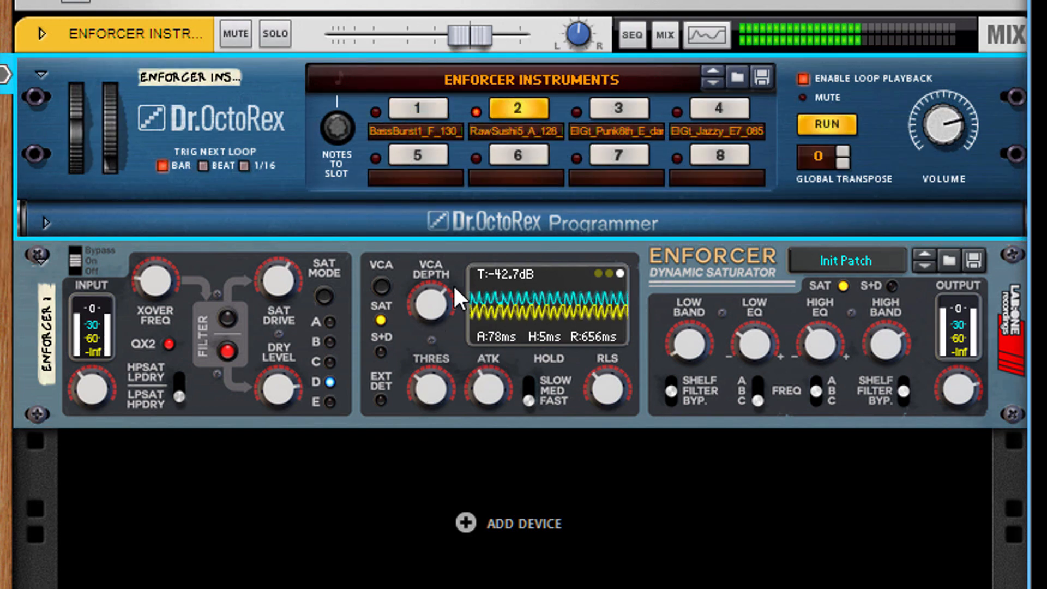
left_click_drag(454, 302, 453, 343)
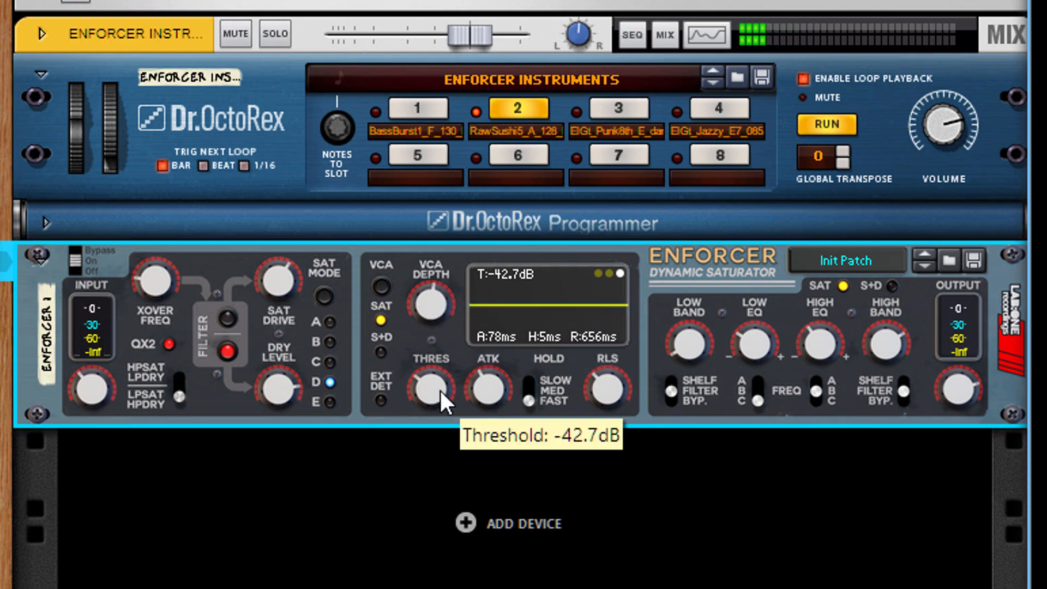
left_click_drag(440, 388, 442, 351)
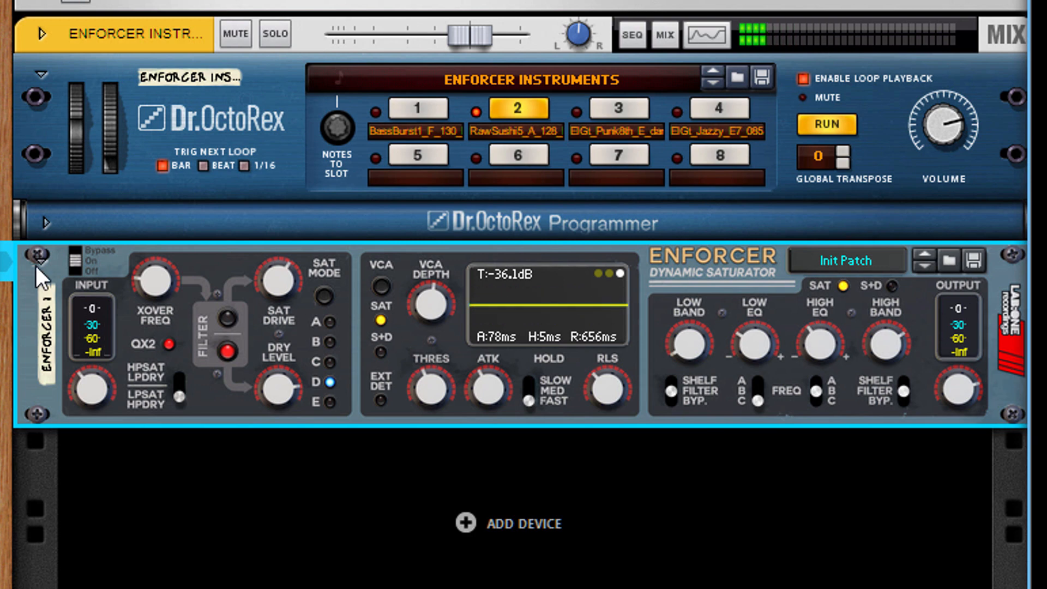
- Compare the bypassed and processed sound, adjust the low band and set the low EQ to 0.2 dB
left_click(80, 252)
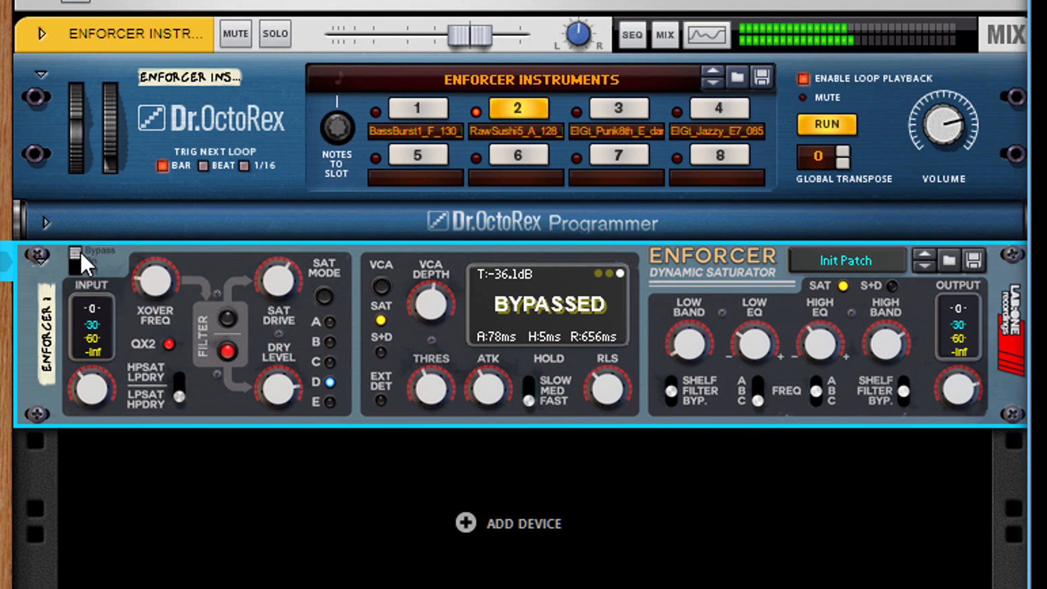
left_click(80, 253)
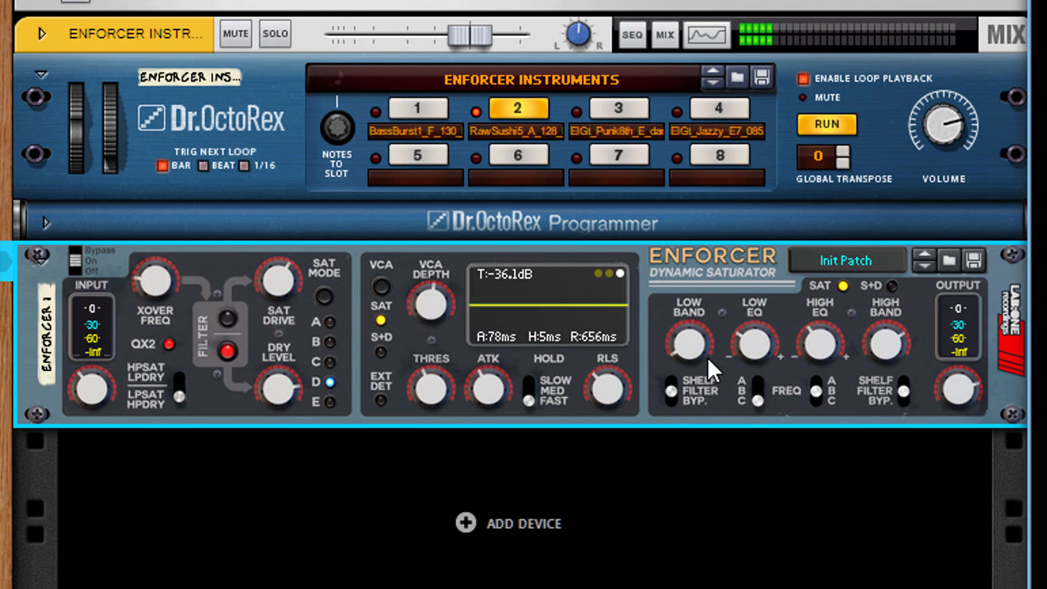
left_click_drag(686, 340, 647, 264)
left_click_drag(758, 349, 329, 335)
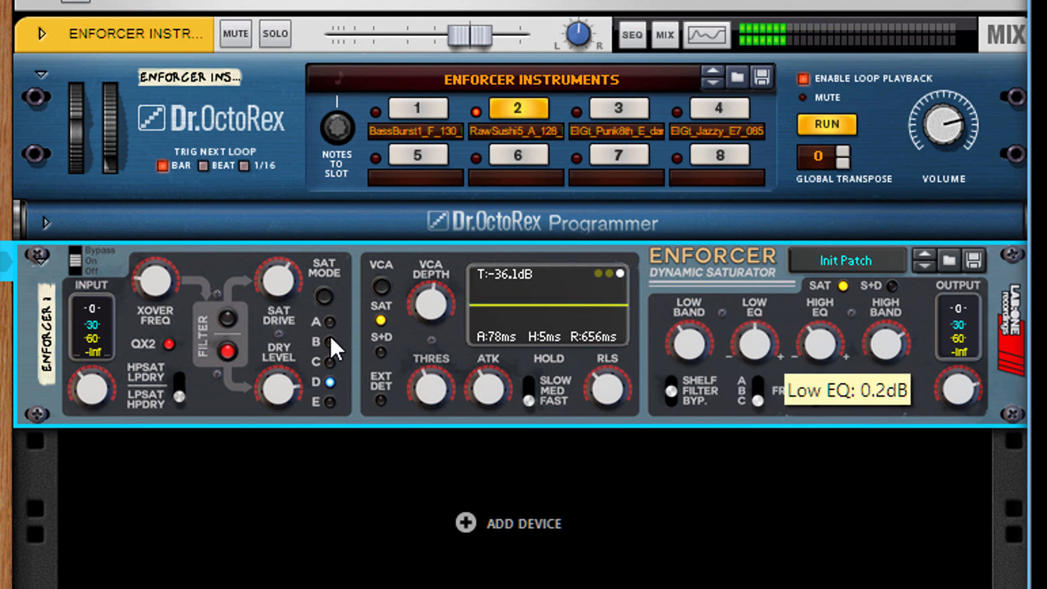
- Turn off the dry filter, readjust the crossover frequency and turn on the saturation filter
left_click(227, 349)
left_click_drag(152, 285, 349, 248)
left_click(228, 322)
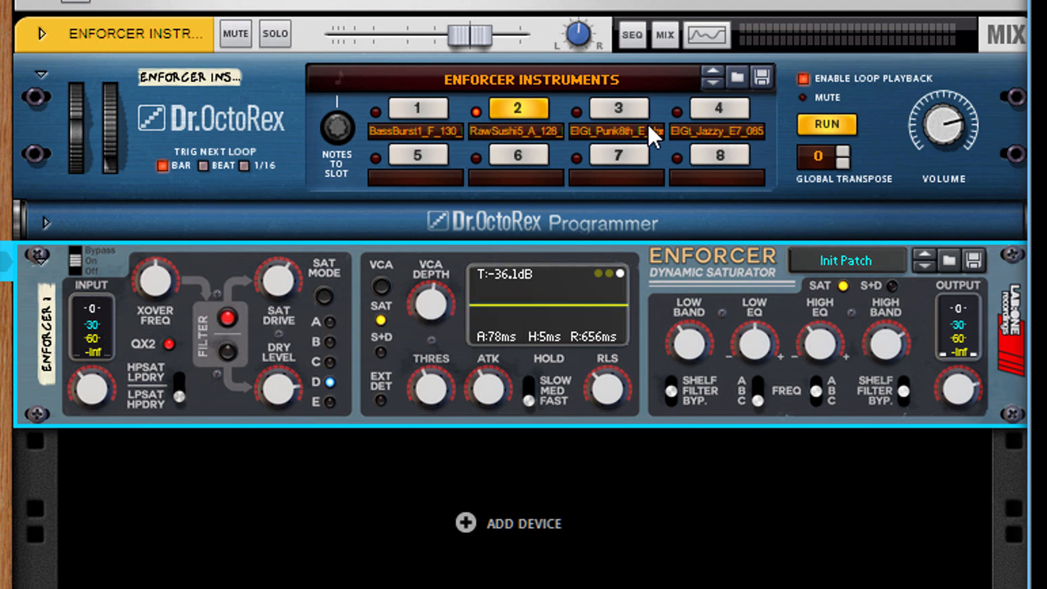
- Play loop slot 3 and set the threshold to -31.2 dB and the attack to 21 ms
left_click(584, 117)
left_click(620, 106)
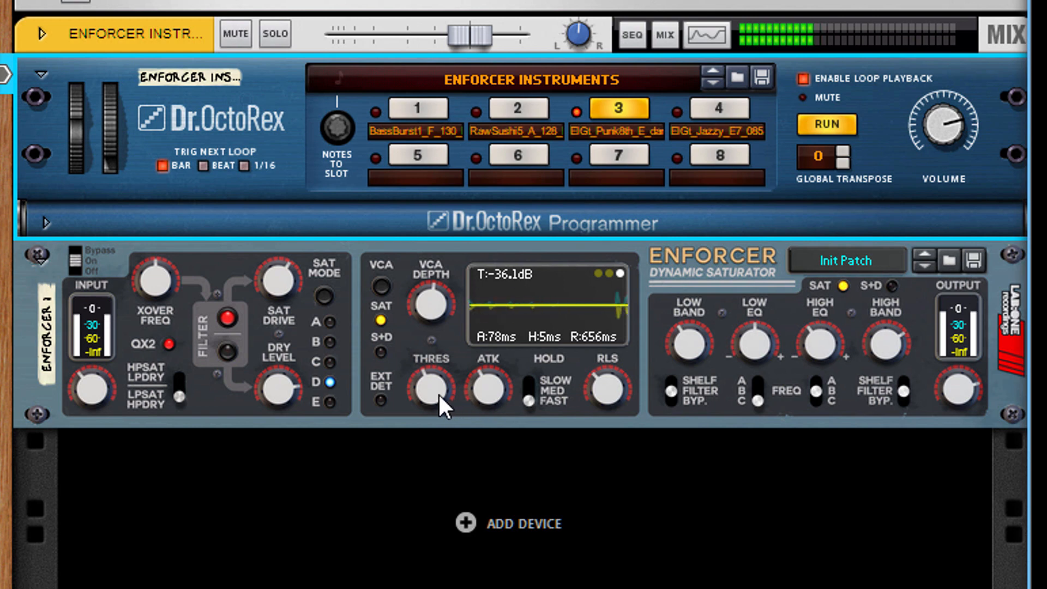
left_click_drag(431, 388, 96, 253)
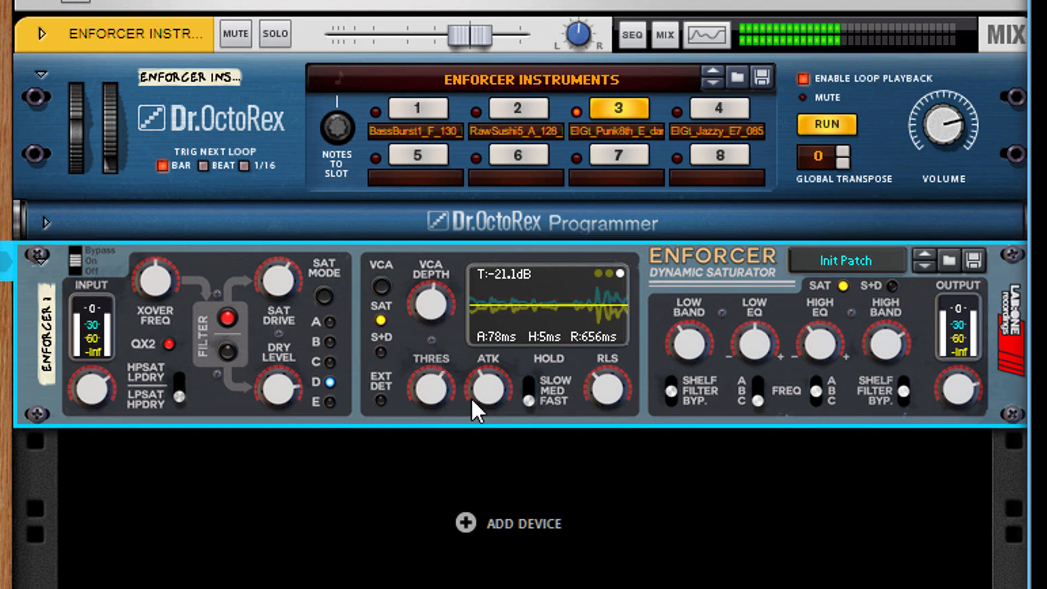
left_click_drag(441, 387, 407, 464)
left_click_drag(478, 401, 472, 491)
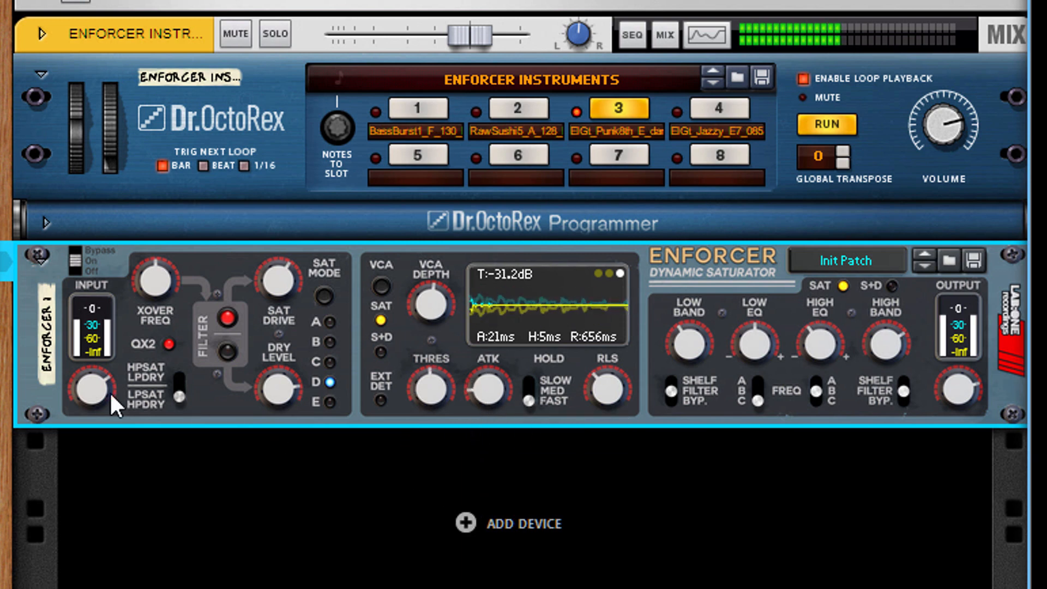
- Lower the input level and set the threshold to -56 dB, the attack to 40 ms and the release to 1312 ms
left_click_drag(110, 391, 70, 562)
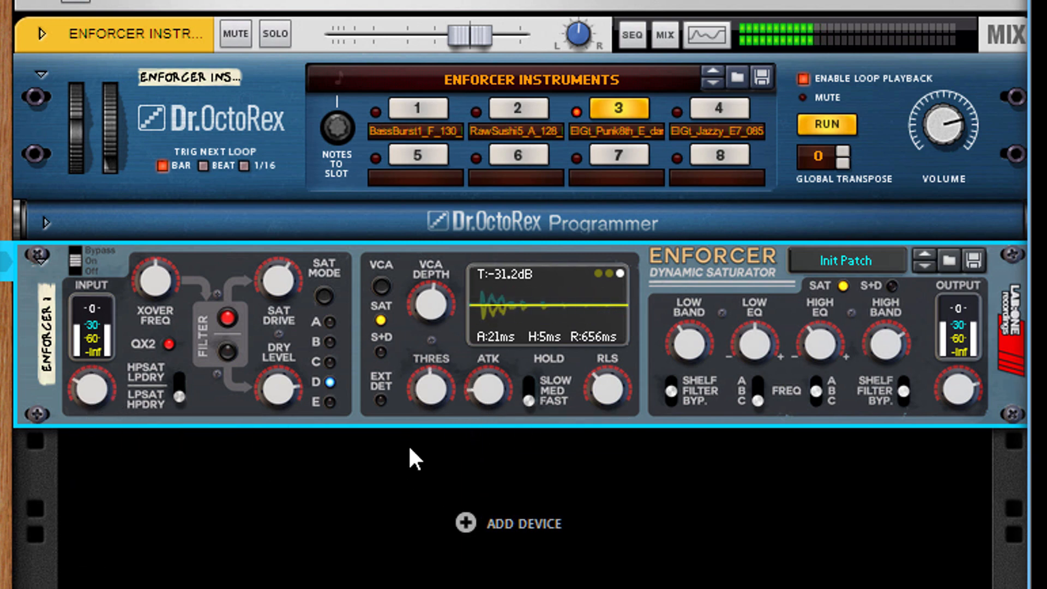
left_click_drag(431, 388, 542, 428)
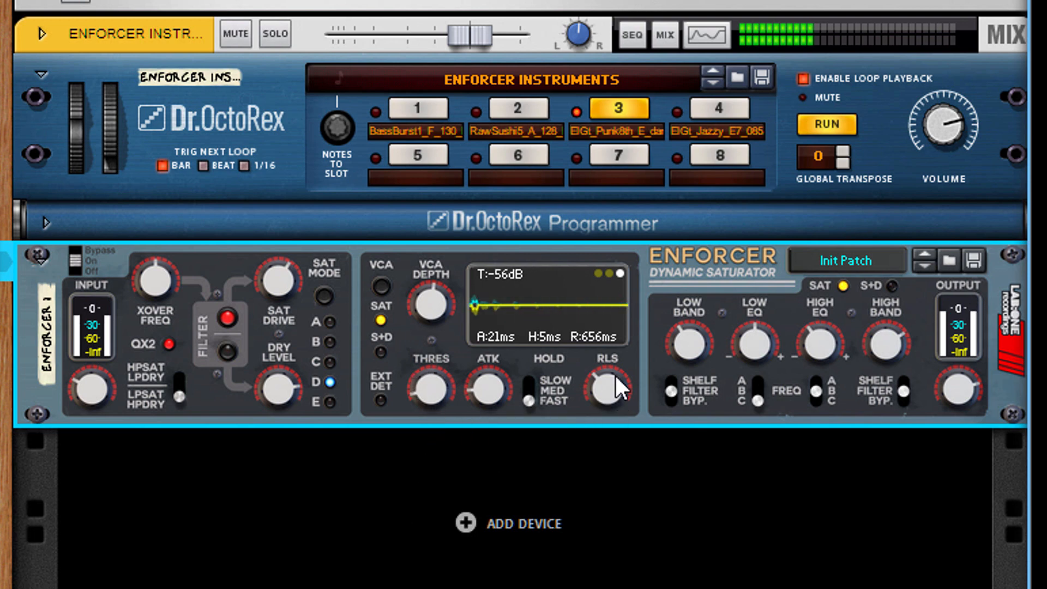
left_click_drag(614, 374, 601, 271)
left_click_drag(505, 397, 421, 232)
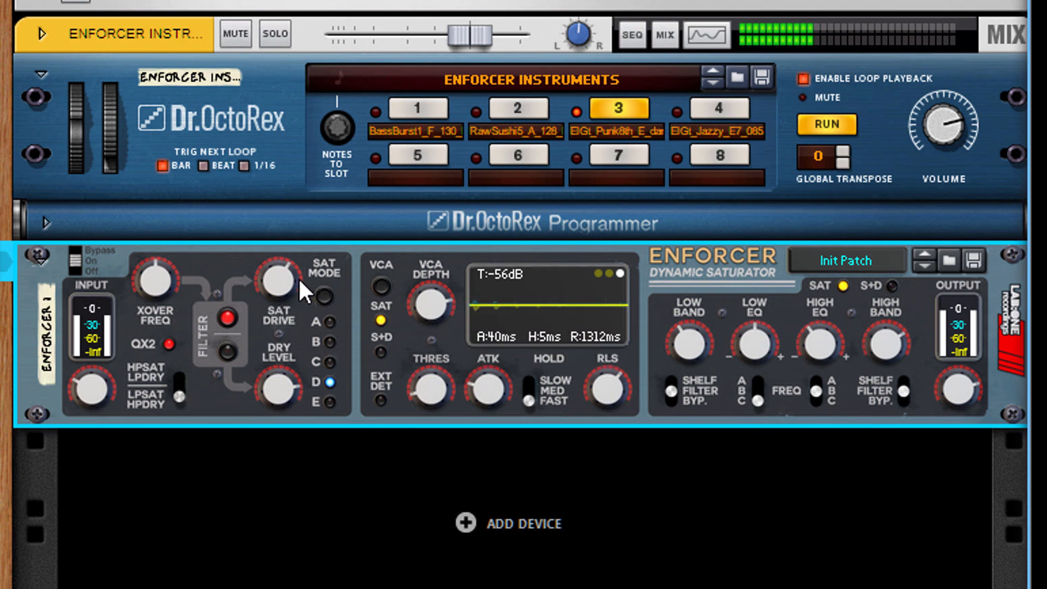
- Readjust the crossover frequency, turn off QX2 and the saturation filter, and select saturation mode C
left_click_drag(139, 256, 174, 337)
left_click(172, 342)
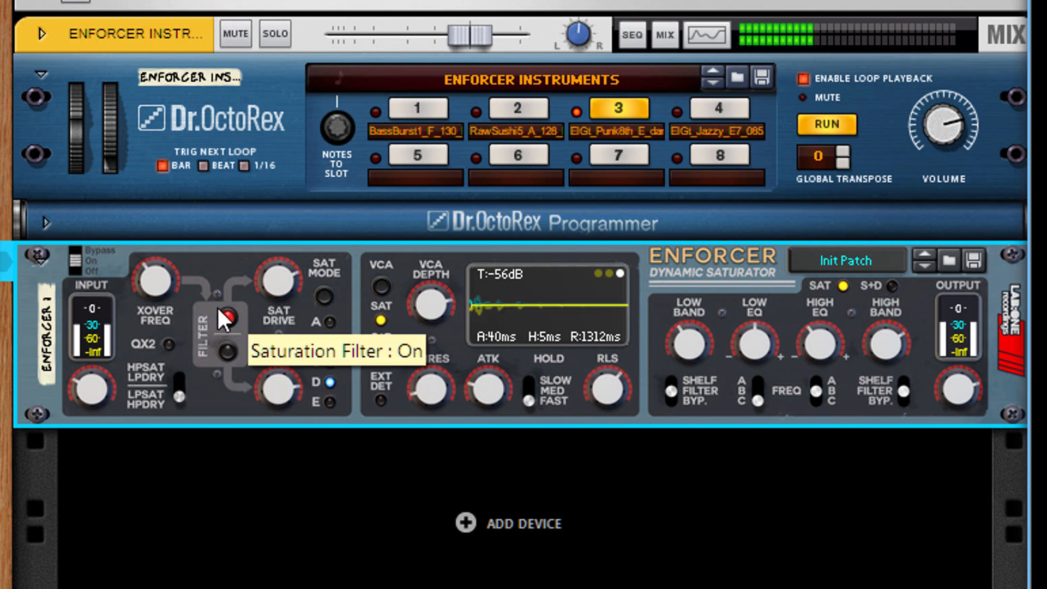
left_click(227, 317)
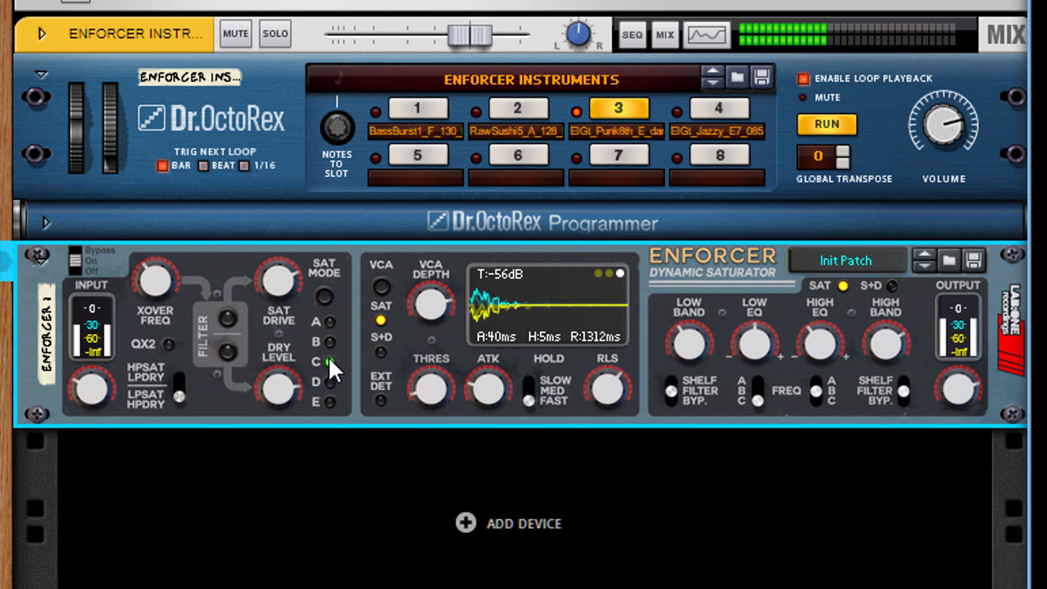
left_click(330, 361)
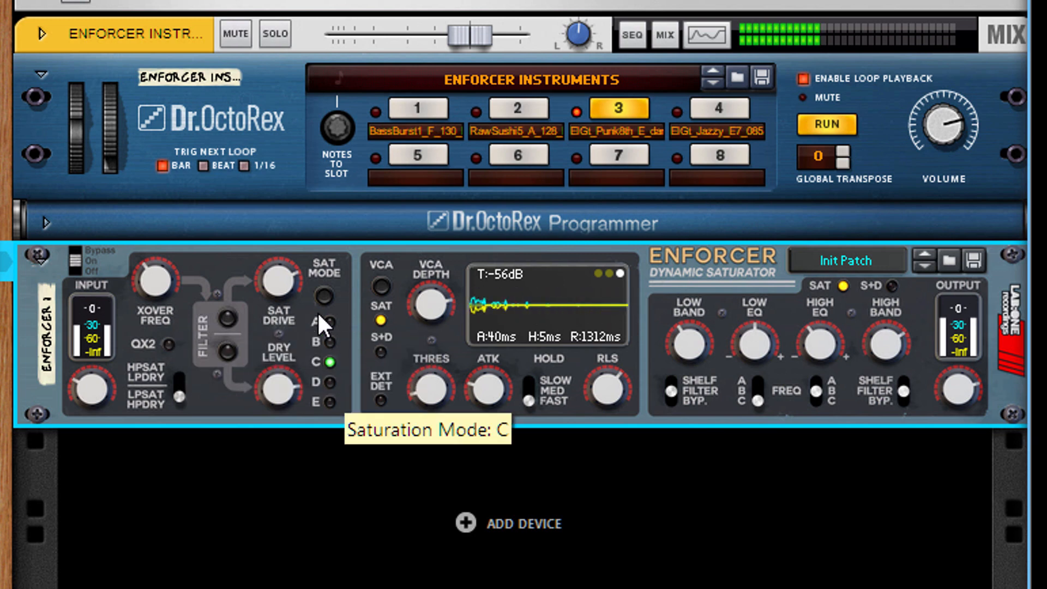
- Turn on the saturation filter, switch its routing to HPSAT/LPDRY and readjust the crossover frequency to about 355 Hz
left_click(228, 317)
left_click(178, 378)
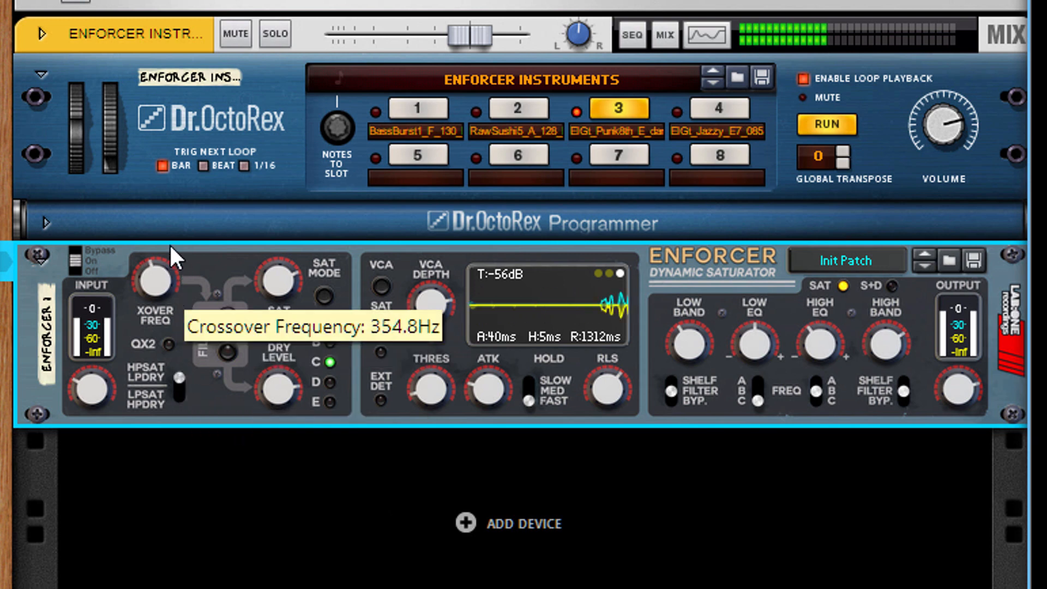
scroll(182, 254, "up", 5)
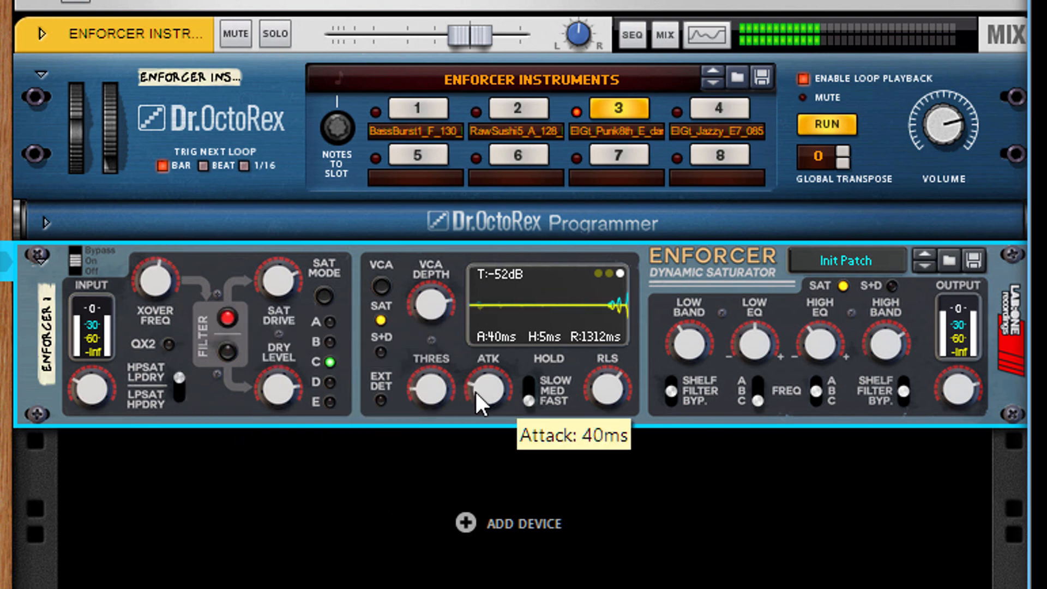
- Set the attack to 28 ms, the threshold to -31.9 dB and the input level to -3.4 dB
left_click_drag(478, 393, 493, 316)
mouse_move(431, 392)
left_mouse_down()
mouse_move(463, 194)
mouse_move(456, 273)
left_mouse_up()
mouse_move(479, 363)
left_mouse_down()
mouse_move(488, 361)
mouse_move(482, 494)
left_mouse_up()
left_click_drag(431, 393, 425, 425)
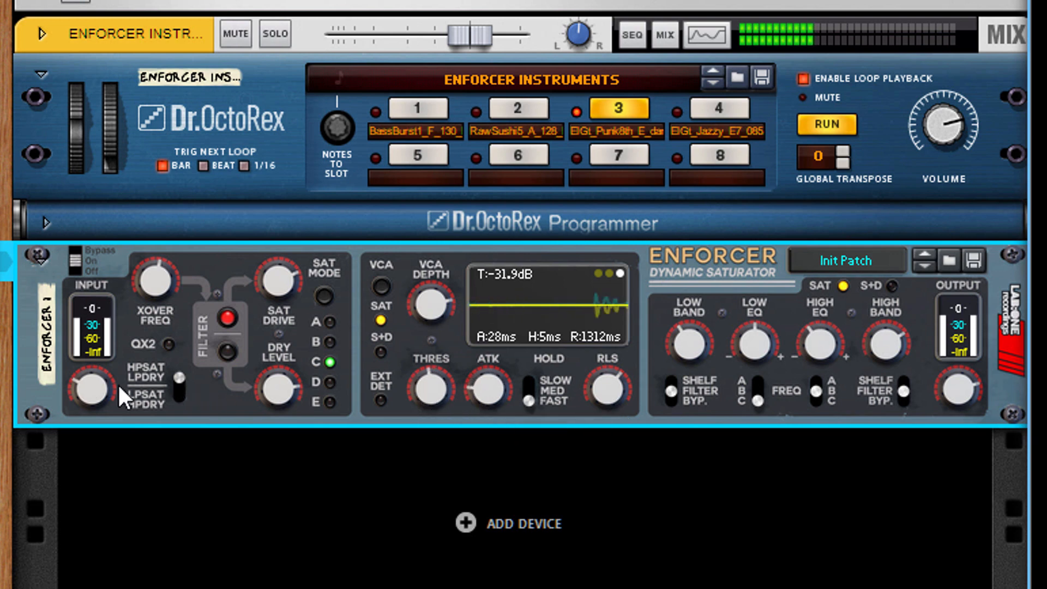
left_click_drag(90, 382, 79, 335)
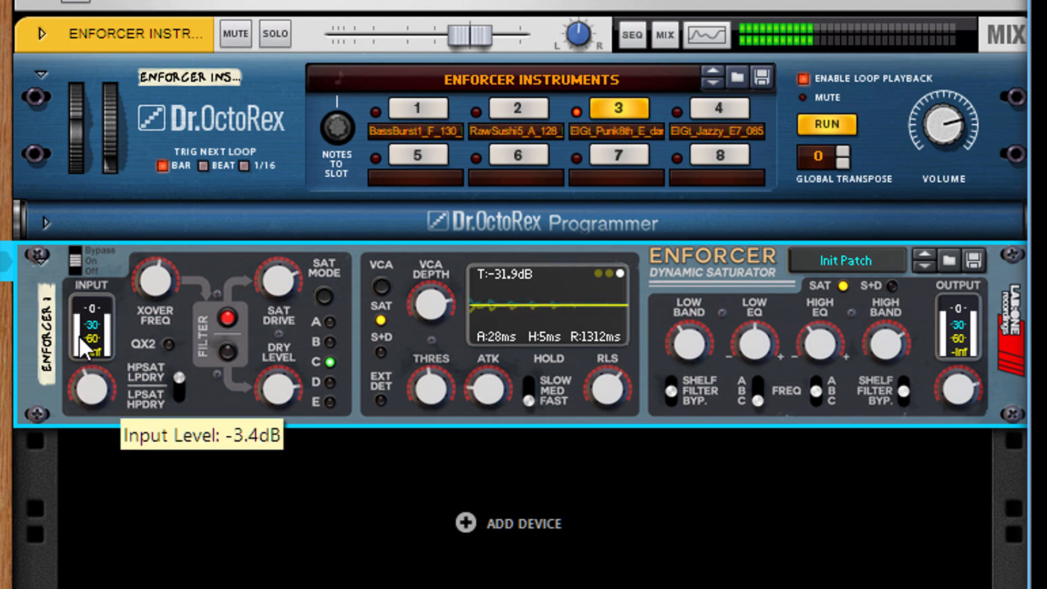
- Show the envelope curve, set the attack to 16 ms, release to 254 ms and threshold to -32 dB, and readjust the input level
left_click(608, 274)
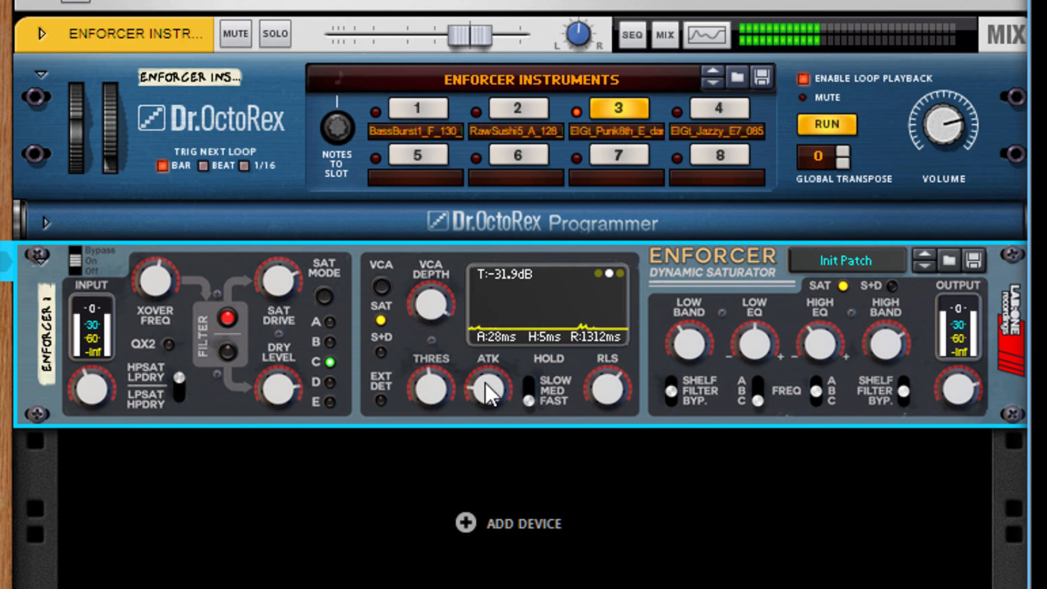
mouse_move(486, 383)
left_mouse_down()
mouse_move(482, 401)
mouse_move(499, 374)
left_mouse_up()
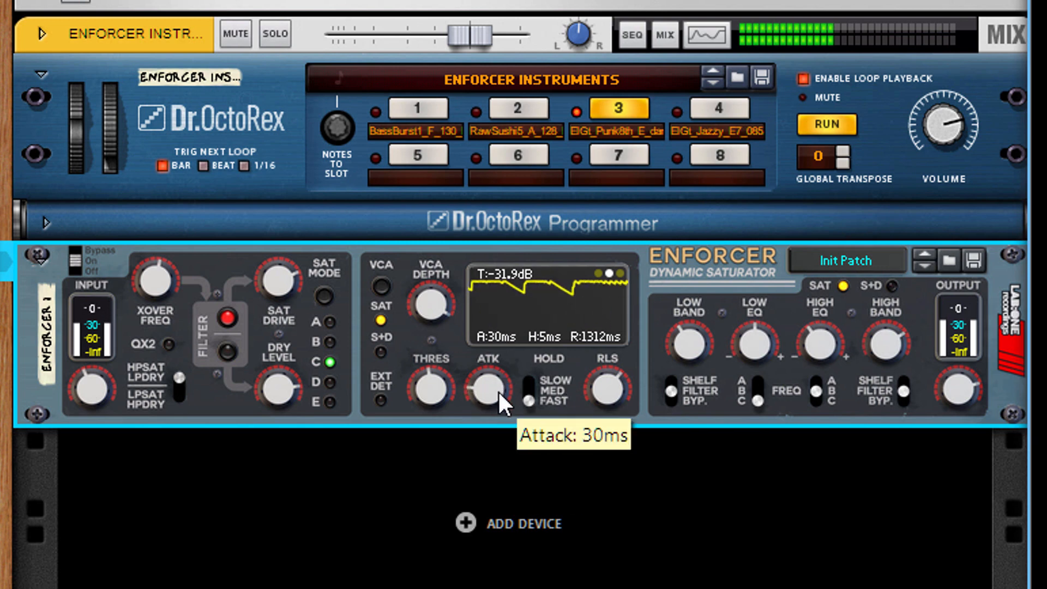
left_click_drag(608, 387, 592, 573)
left_click_drag(602, 388, 603, 368)
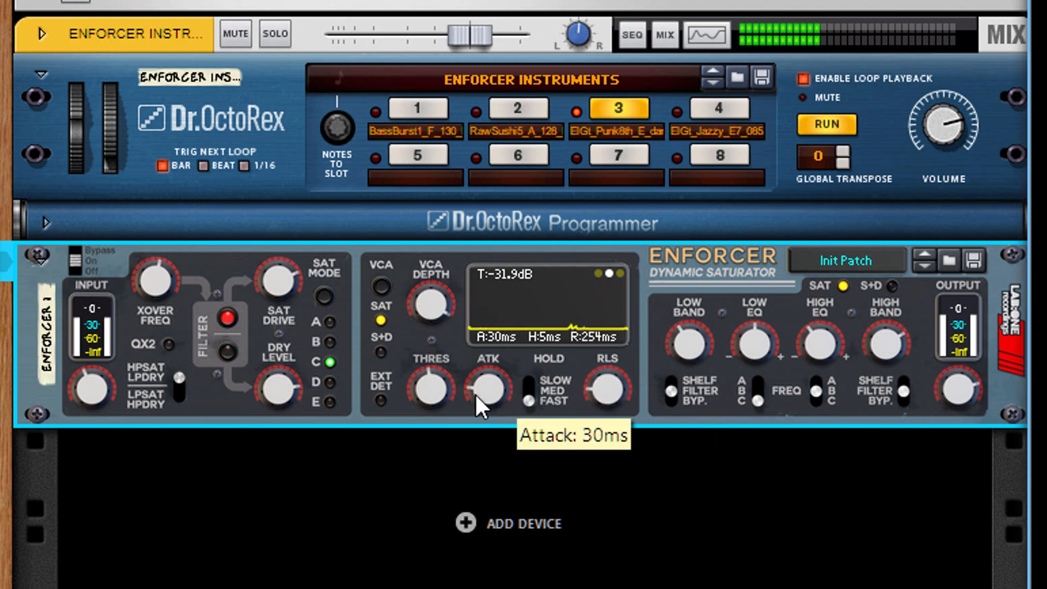
left_click_drag(474, 392, 495, 486)
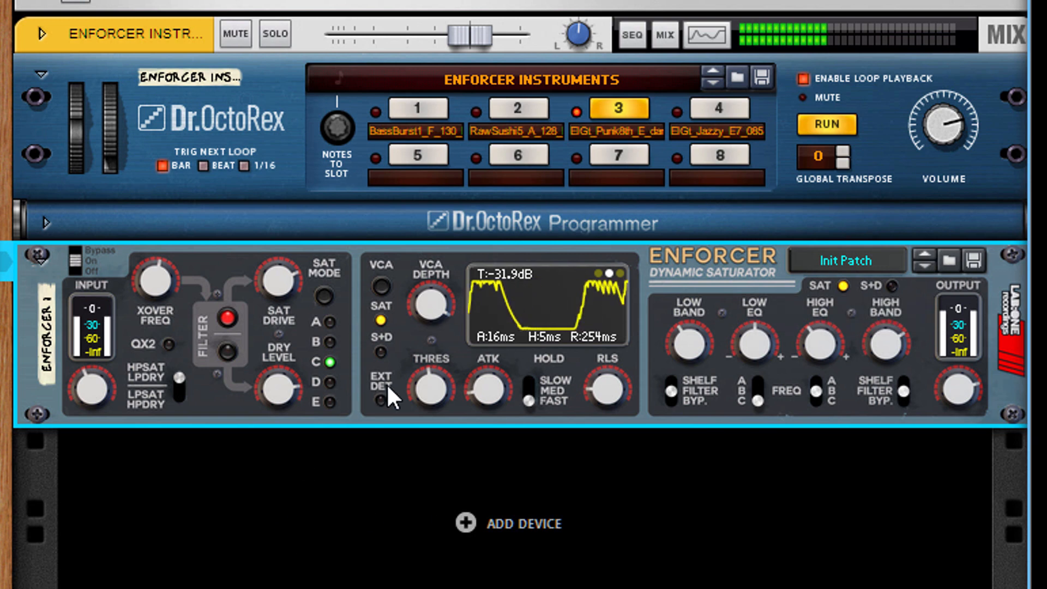
mouse_move(427, 388)
left_mouse_down()
mouse_move(432, 360)
mouse_move(431, 387)
left_mouse_up()
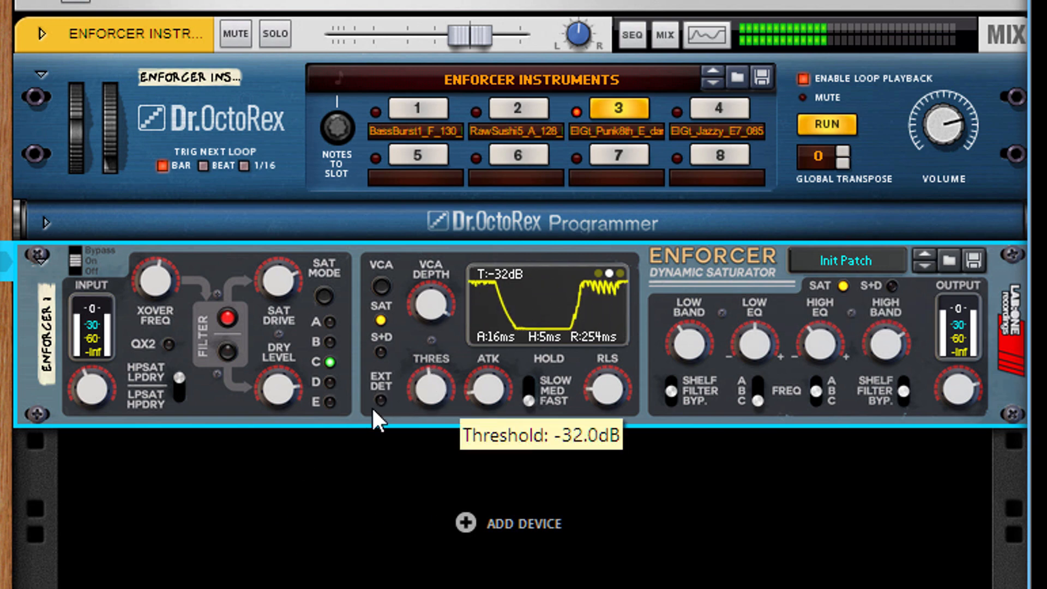
left_click_drag(84, 391, 99, 440)
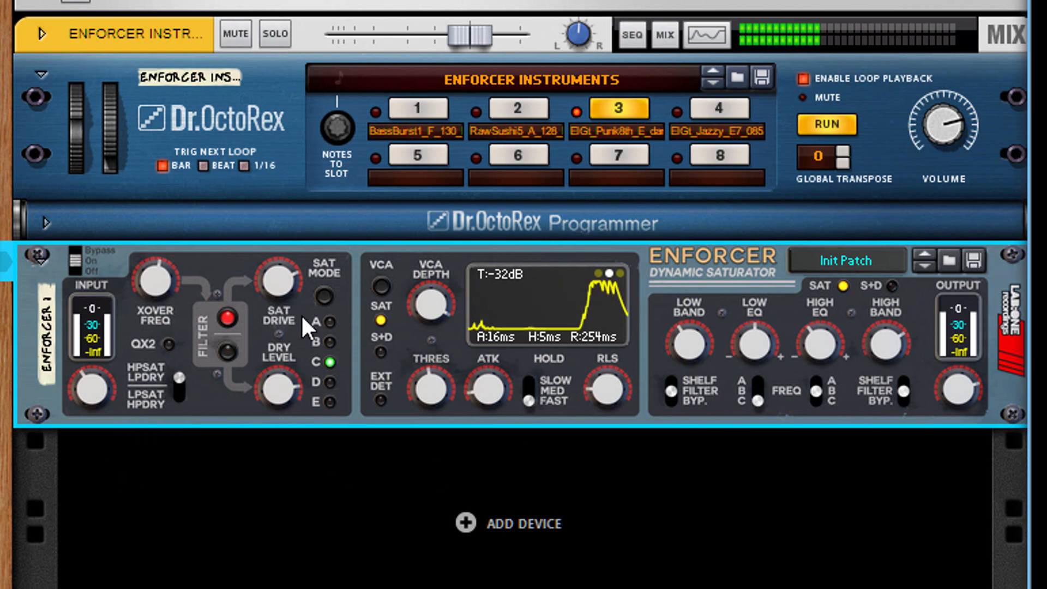
- Play loop slot 4, readjust the saturation drive and dry level, and set the VCA depth to 81.25%
left_click(676, 107)
left_click(723, 109)
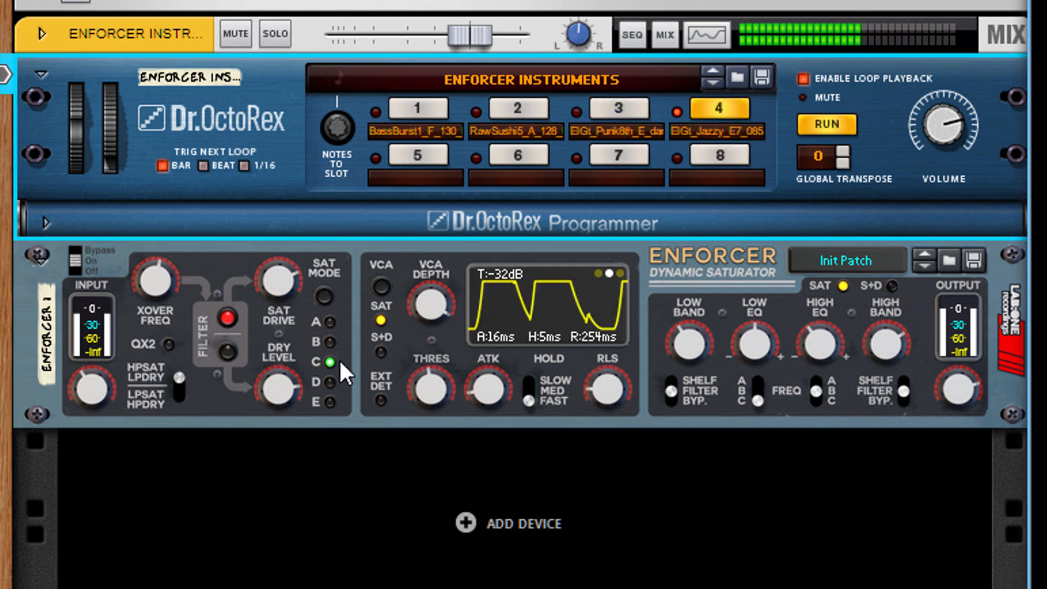
left_click(293, 273)
left_click_drag(273, 362, 271, 455)
left_click_drag(445, 346, 443, 363)
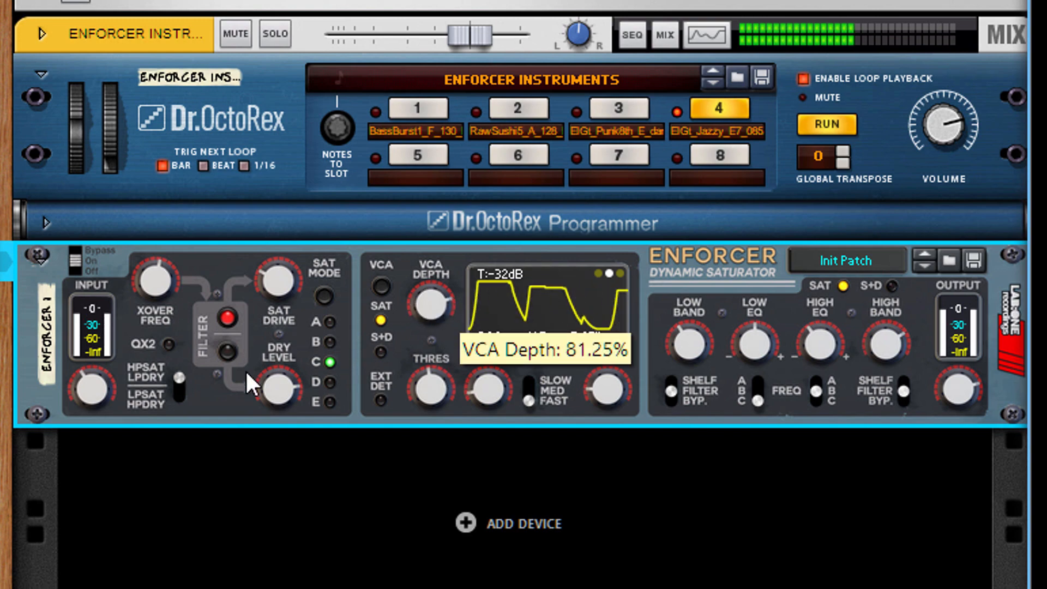
left_click_drag(305, 378, 284, 384)
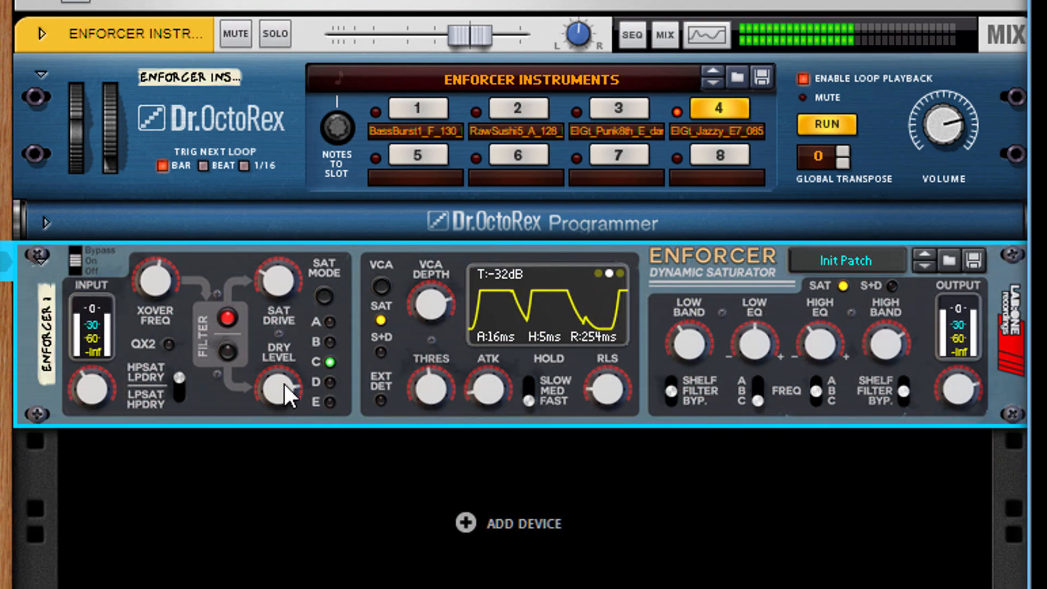
- Select saturation mode B, set the threshold to -15.5 dB, readjust the dry level and briefly bypass the Enforcer for comparison
left_click(329, 342)
left_click_drag(429, 385, 437, 412)
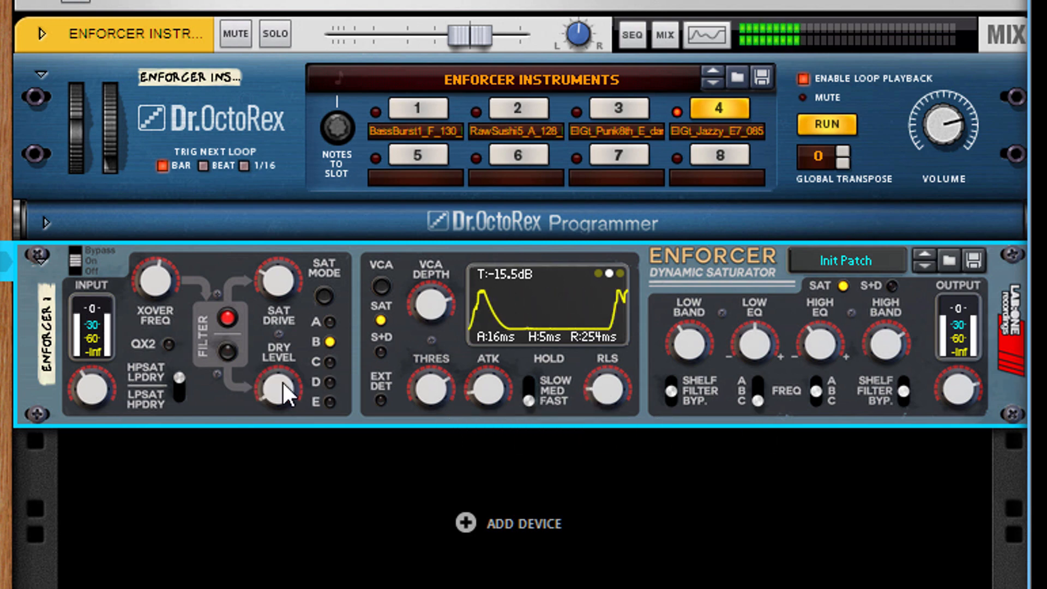
left_click_drag(283, 381, 302, 372)
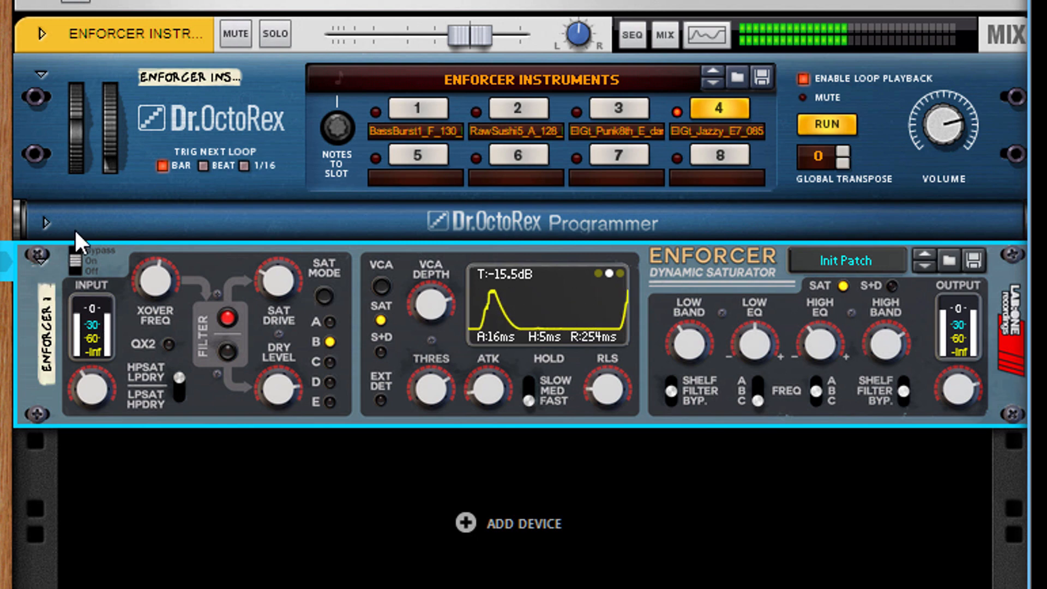
left_click(76, 254)
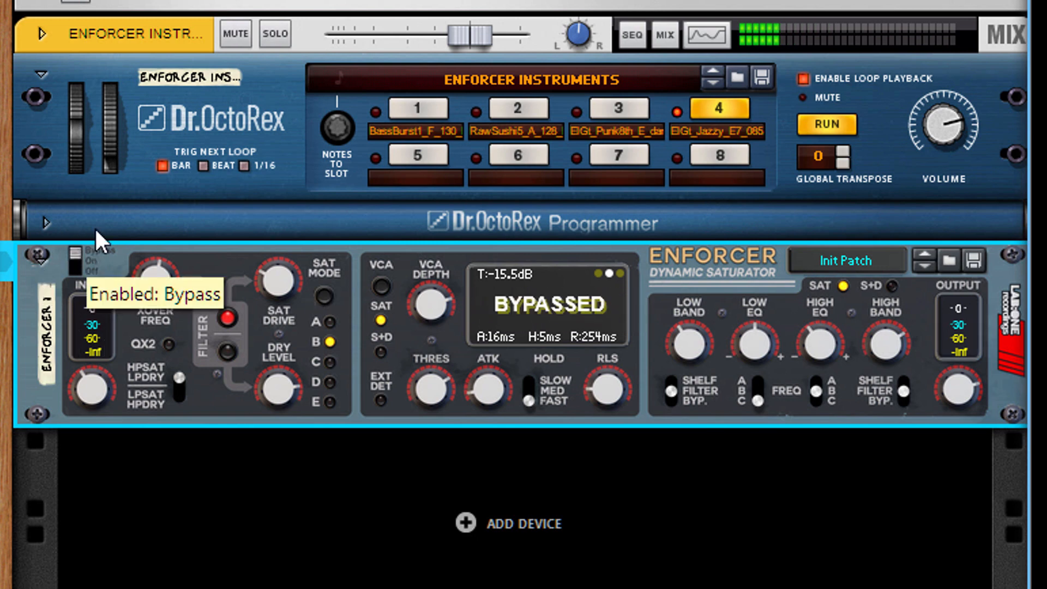
left_click(77, 256)
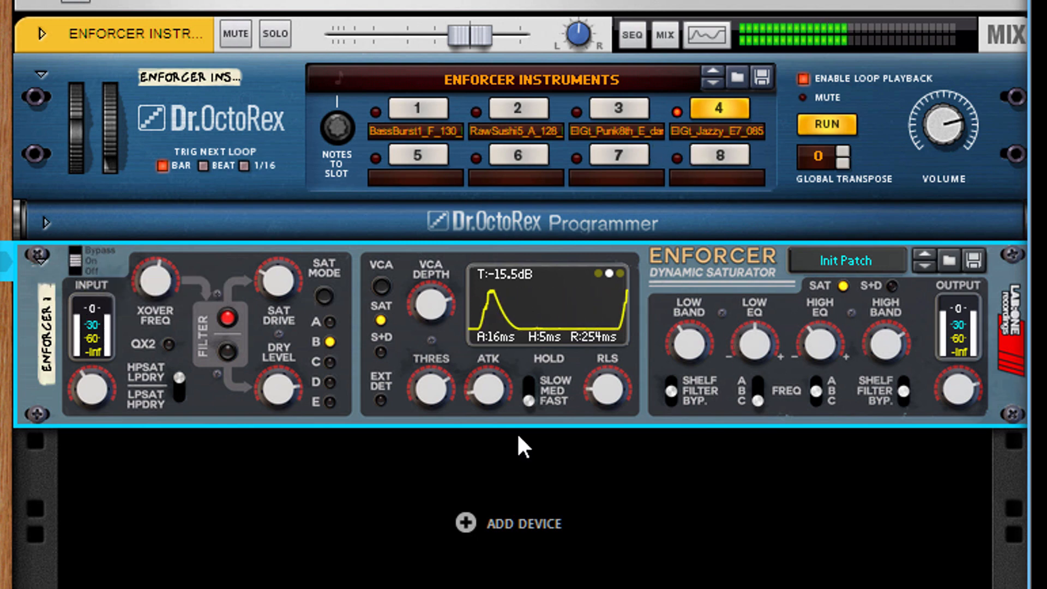
- Select saturation mode D, switch the filter routing to LPSAT/HPDRY, set the saturation drive to 90.45% and raise the crossover frequency
left_click(330, 381)
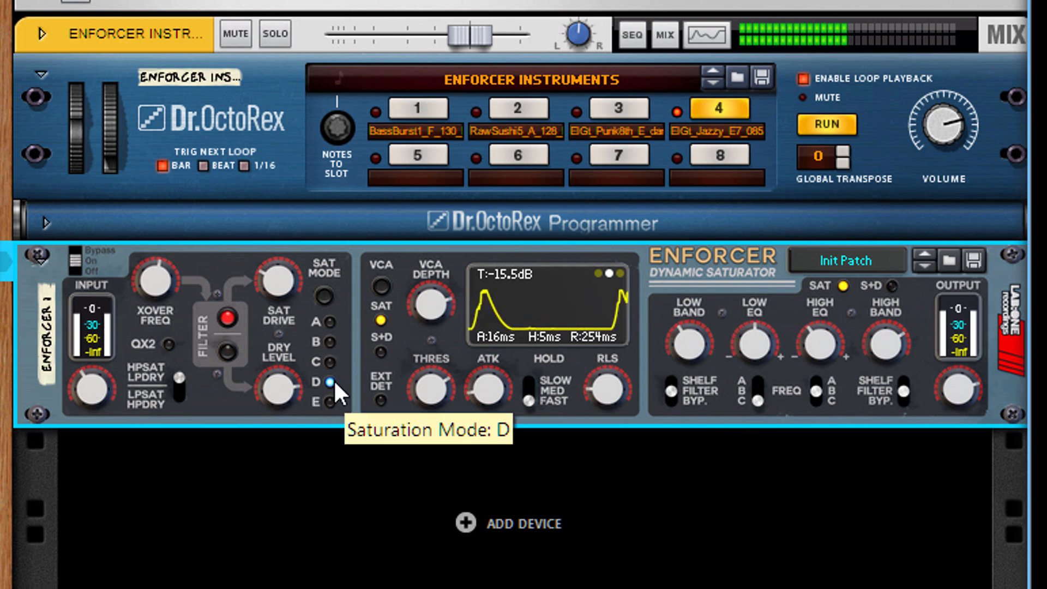
left_click(179, 394)
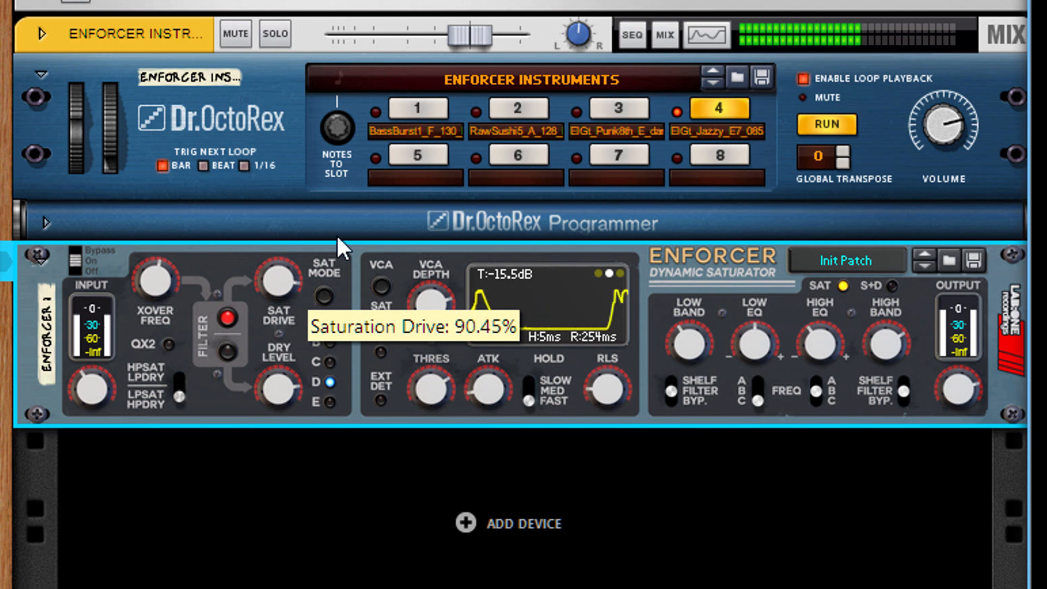
mouse_move(147, 314)
left_mouse_down()
mouse_move(147, 383)
mouse_move(153, 327)
left_mouse_up()
left_click_drag(165, 282, 188, 192)
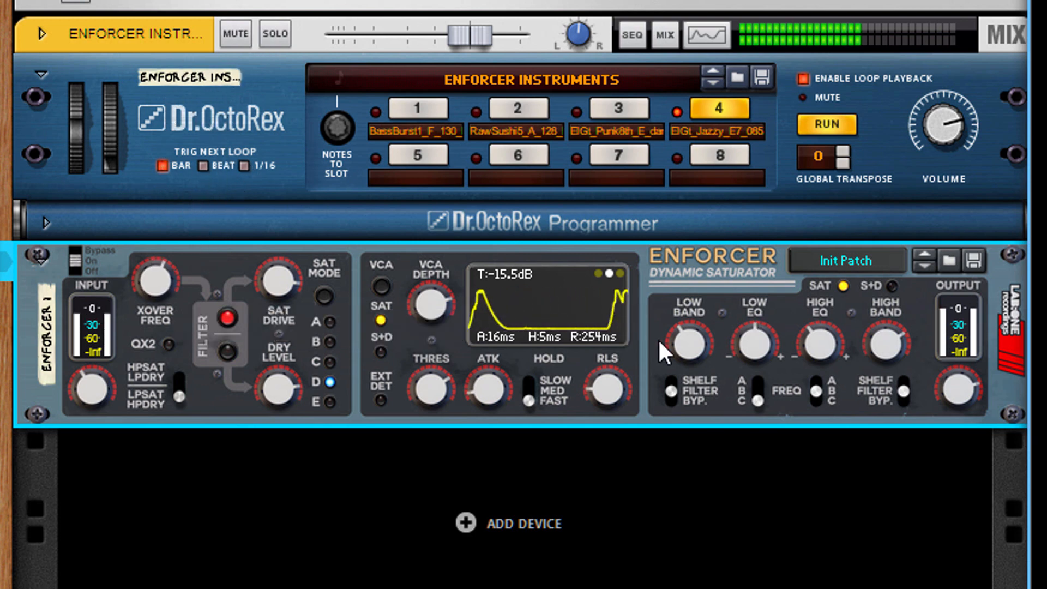
- Set the low EQ to 6.8 dB, raise the high EQ, switch the high band to shelf and readjust the VCA depth
left_click_drag(690, 339, 727, 320)
left_click_drag(882, 362, 900, 445)
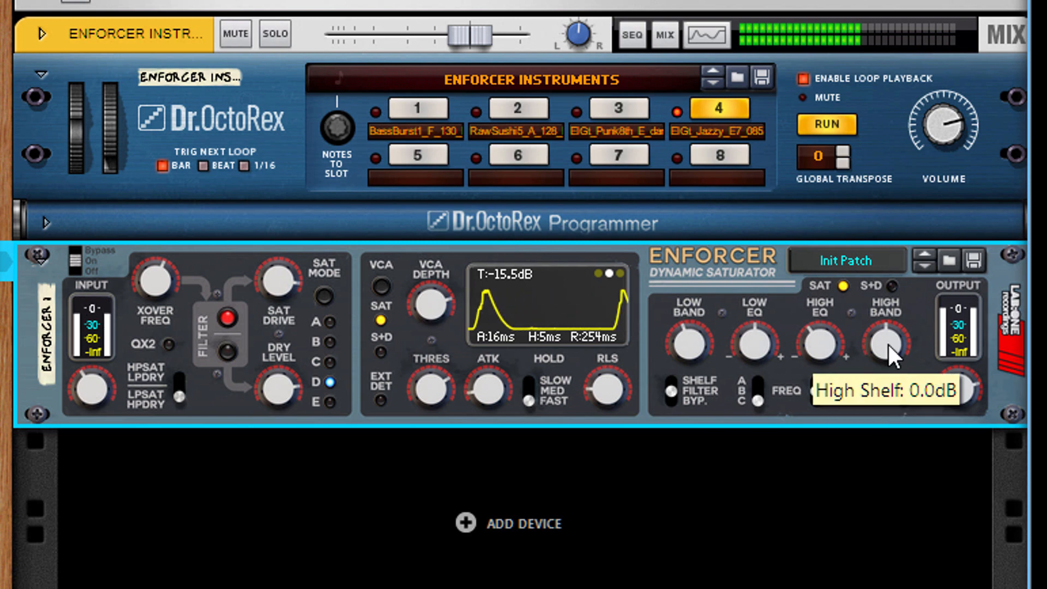
left_click_drag(884, 343, 884, 492)
left_click_drag(824, 355, 823, 292)
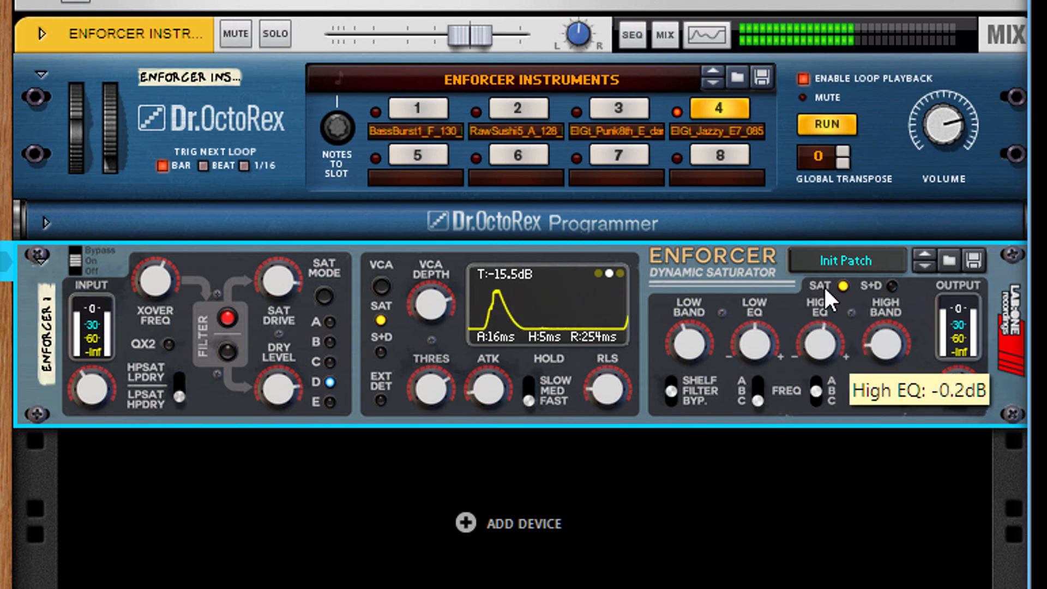
left_click_drag(755, 339, 745, 291)
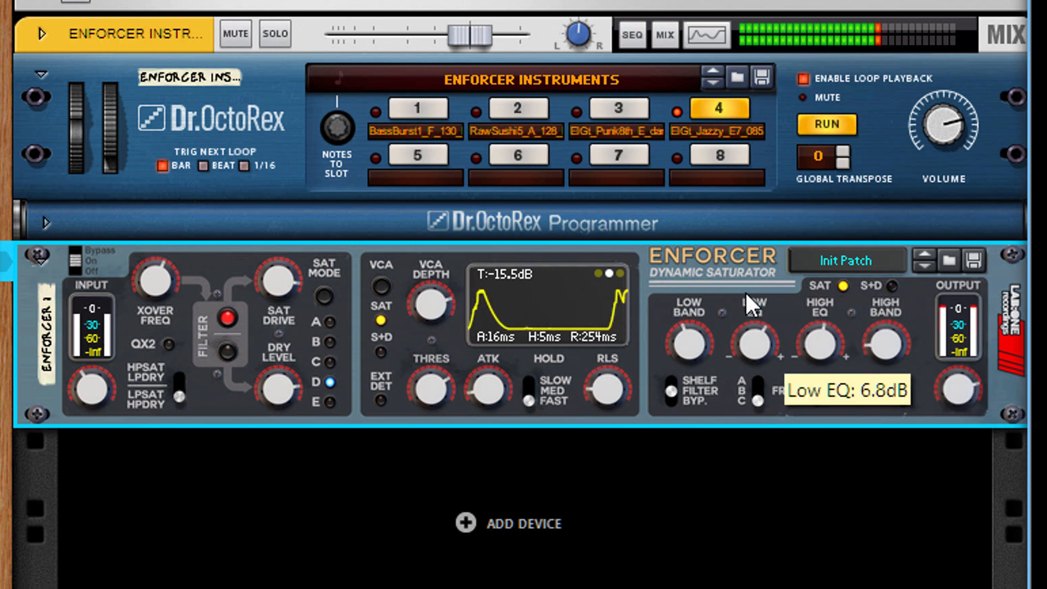
left_click_drag(421, 316, 444, 518)
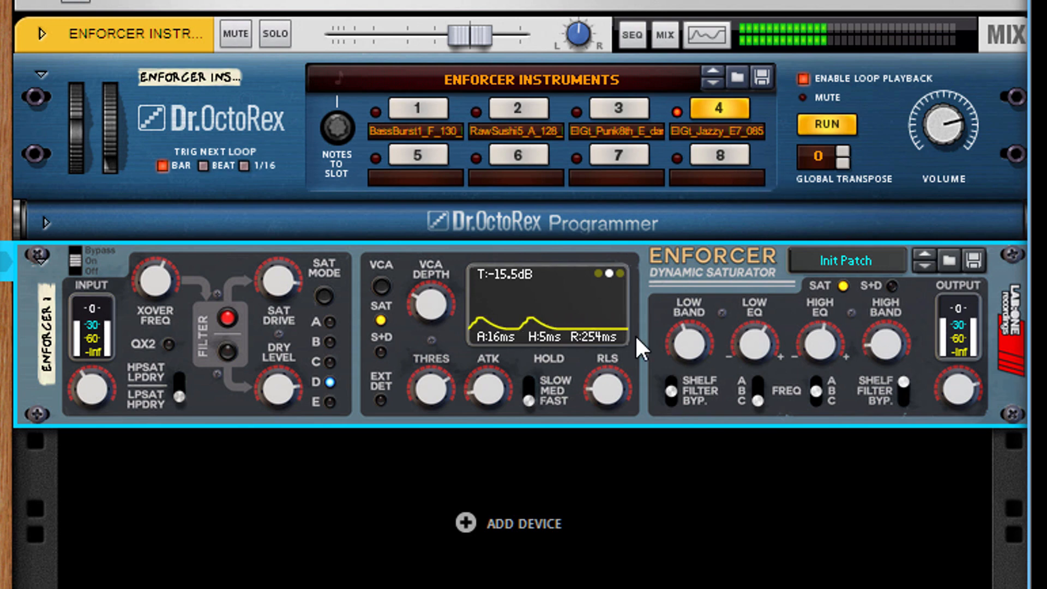
- Stop the loop playback and deselect the Enforcer device
key("space")
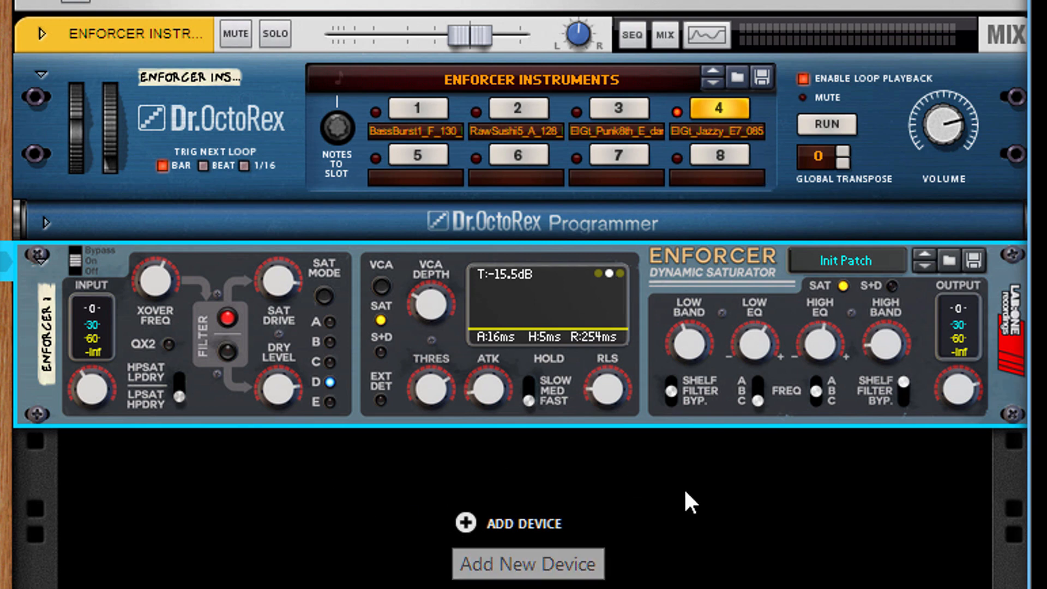
left_click(843, 522)
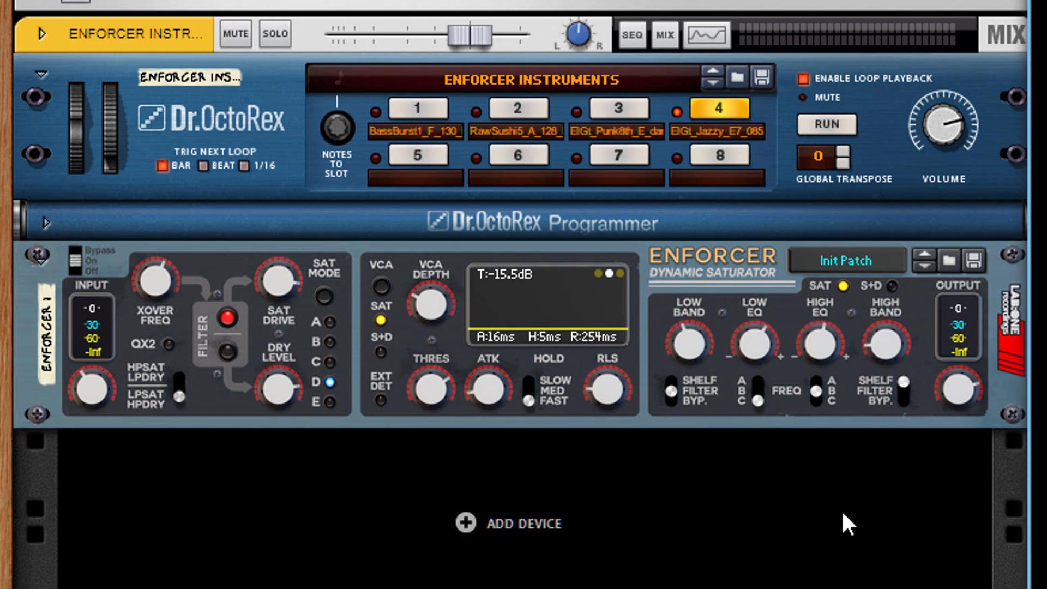